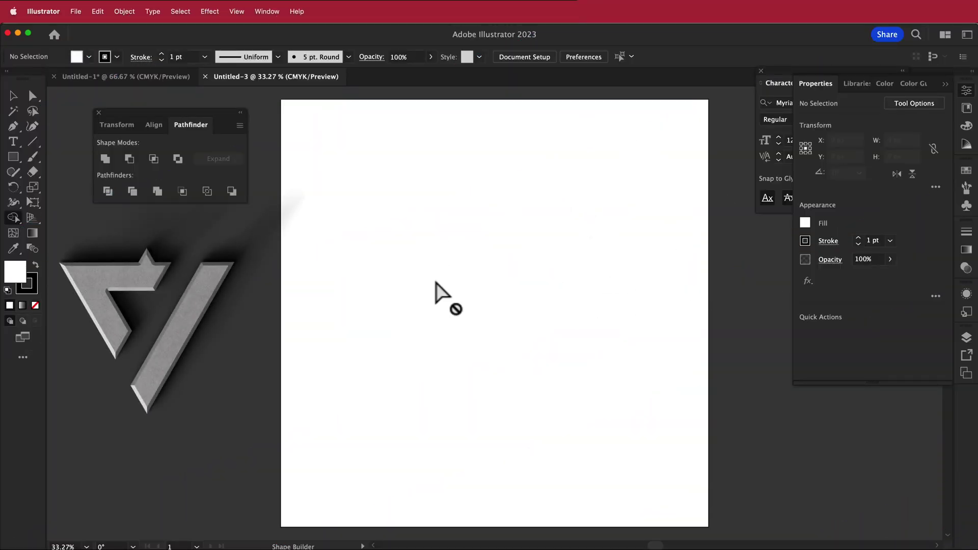
Draw a vertical line about 639 px long on the artboard and place a copy about 36 px to its right.
left_click(32, 142)
left_click_drag(361, 209, 361, 436)
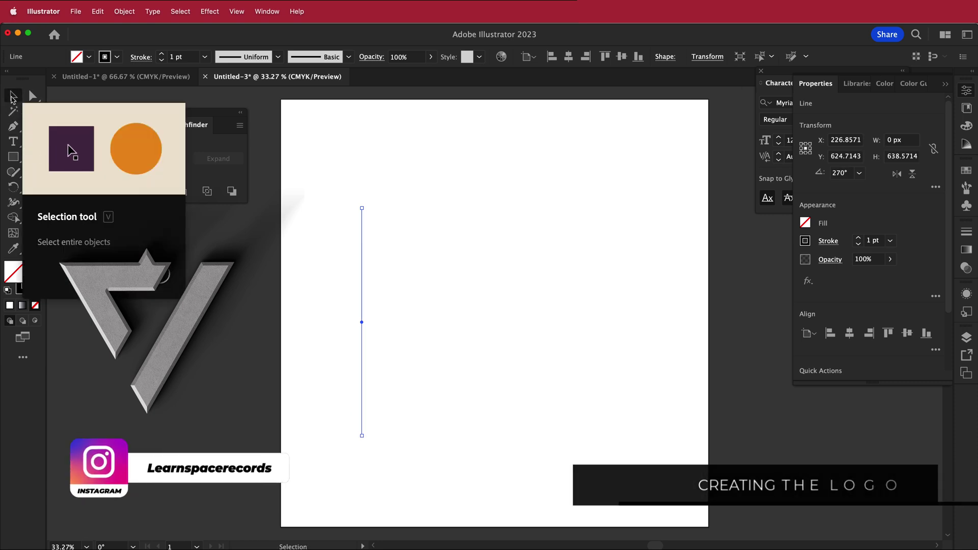
left_click(12, 97)
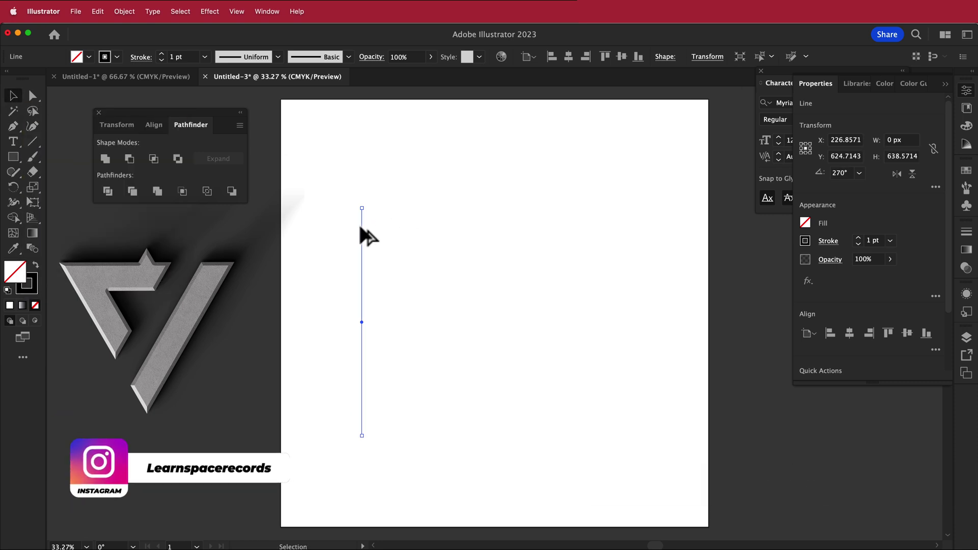
left_click_drag(361, 228, 375, 224)
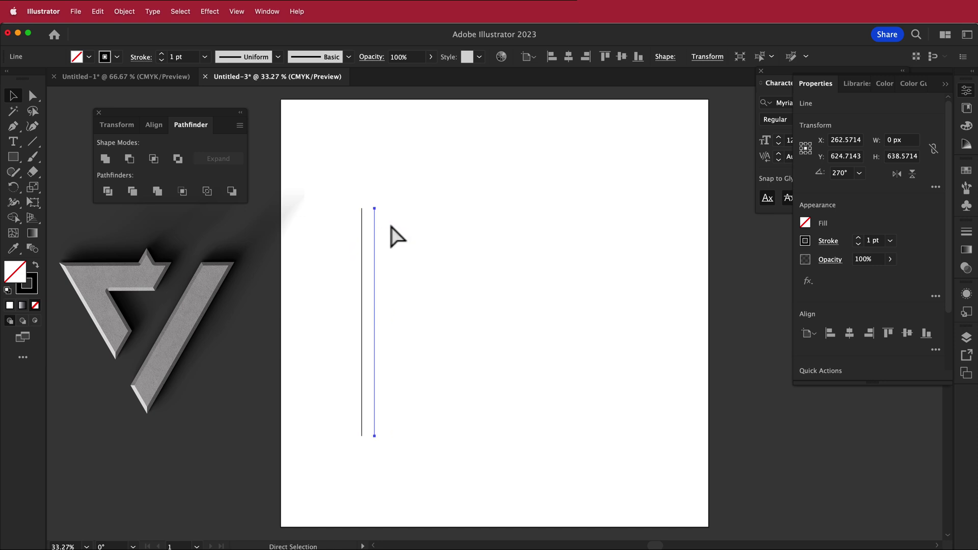
Repeat the offset duplication eight times to make a row of ten evenly spaced vertical lines.
key("super+d")
key("super+d")
key("super+d")
key("super+d")
key("super+d")
key("super+d")
key("super+d")
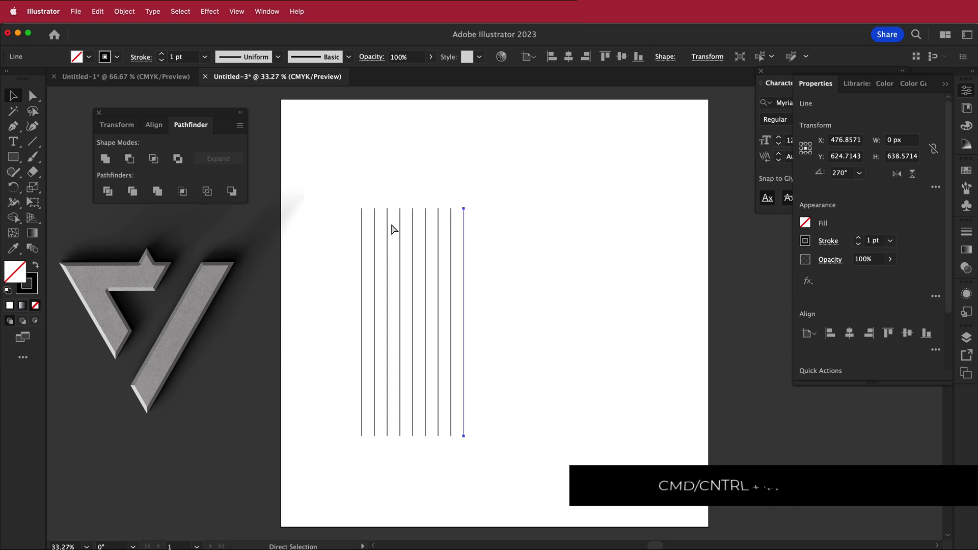
key("super+d")
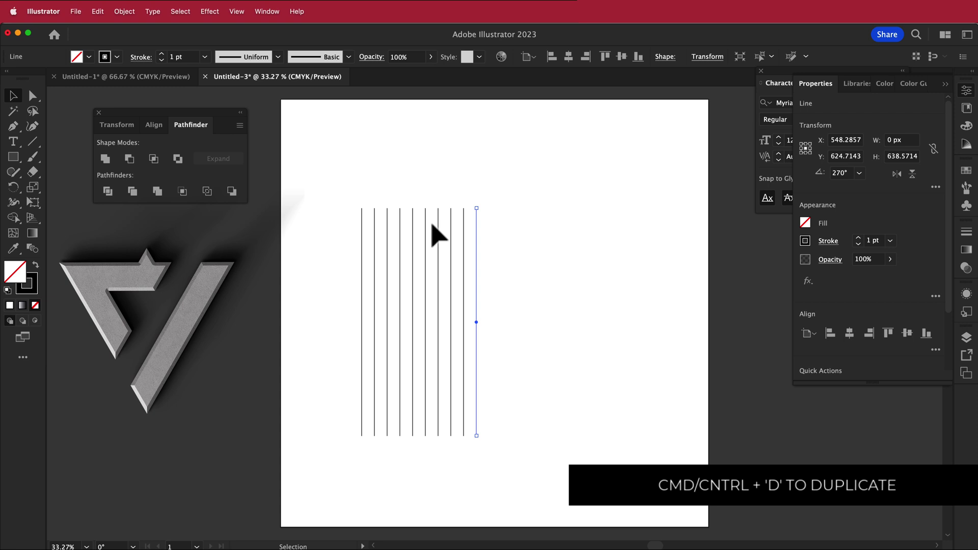
Select all ten lines and rotate them together by 90° so that they run horizontally.
left_click_drag(548, 175, 312, 464)
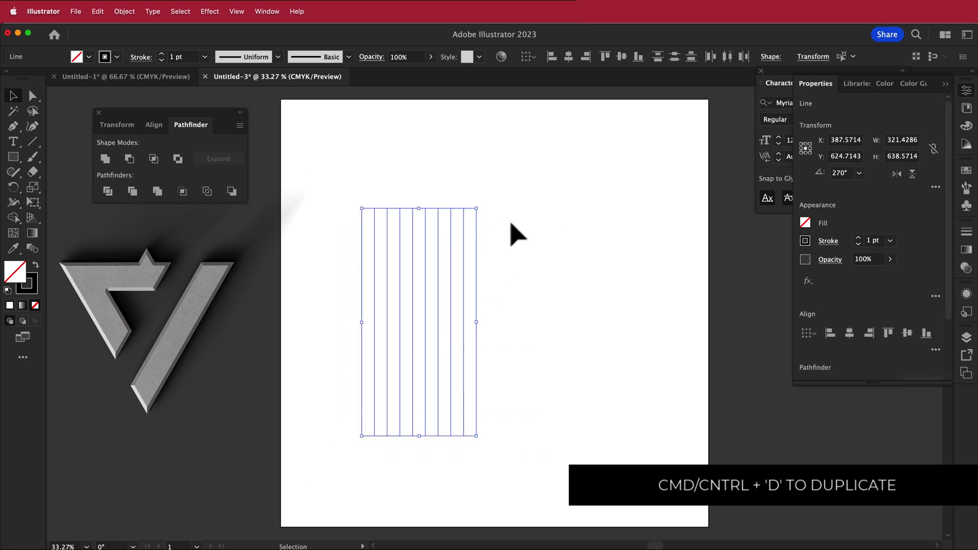
left_click_drag(481, 204, 545, 360)
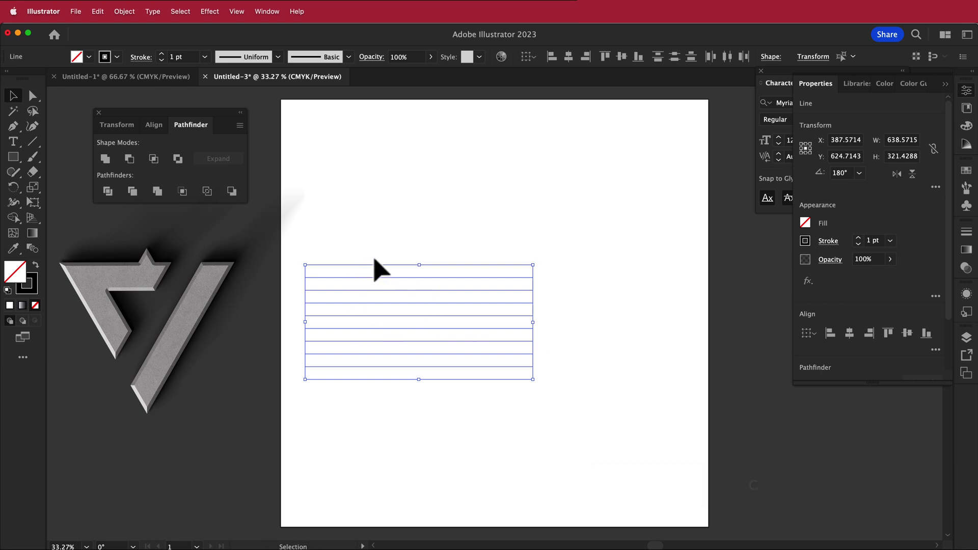
key("a")
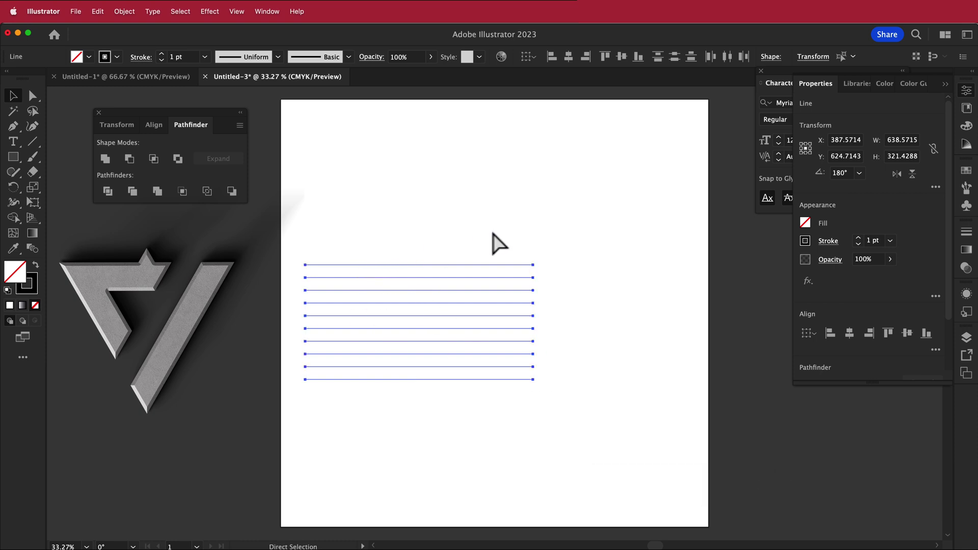
key("v")
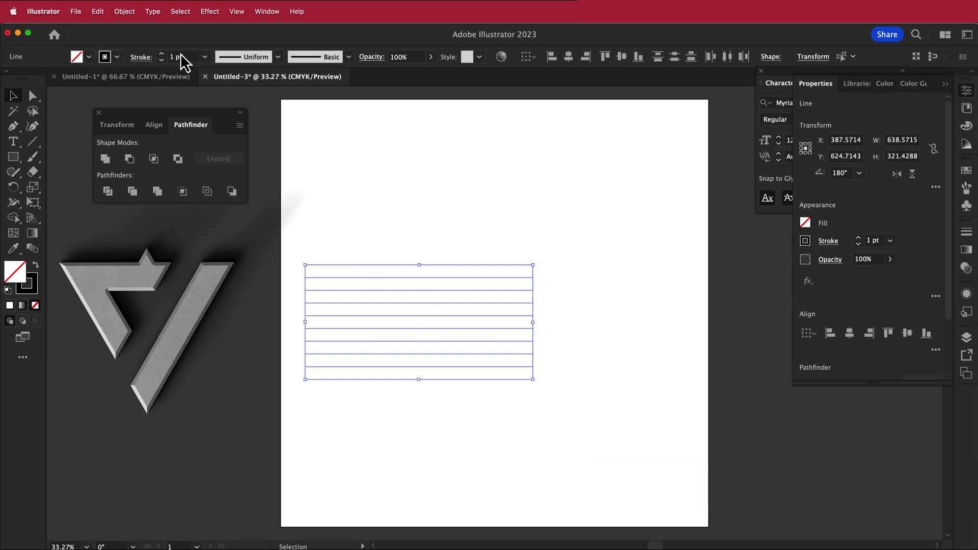
Paste a copy of the horizontal lines directly over the originals and set its rotation to 60°.
left_click(98, 11)
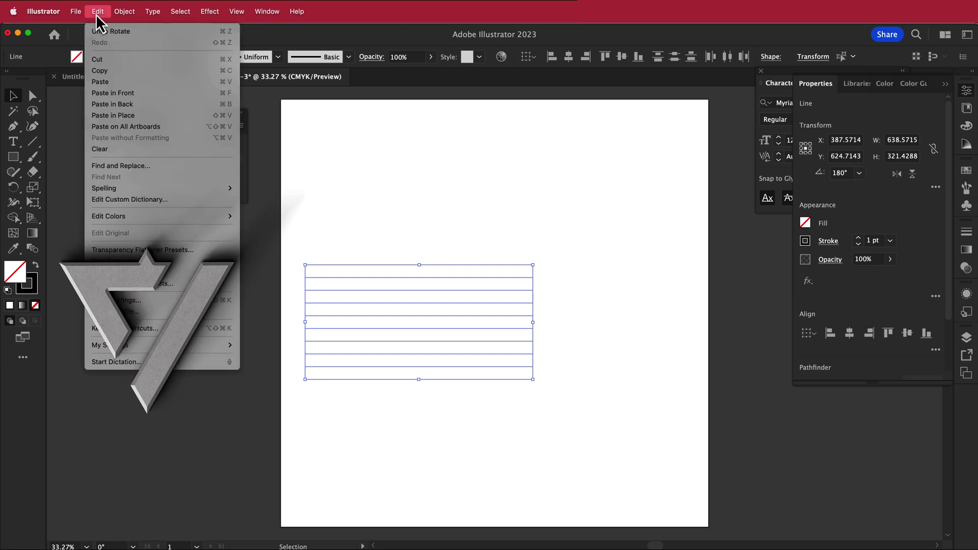
left_click(144, 125)
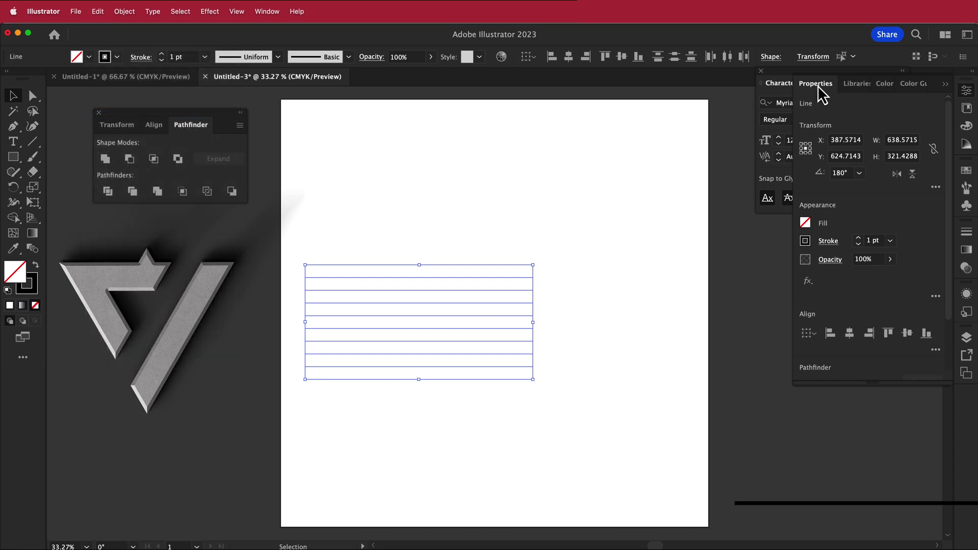
left_click(816, 57)
left_click(723, 111)
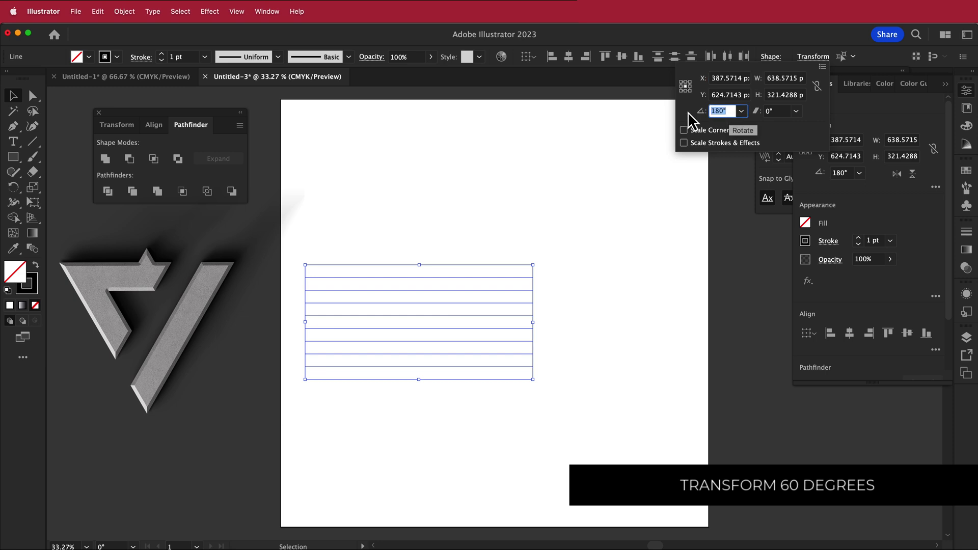
key("Return")
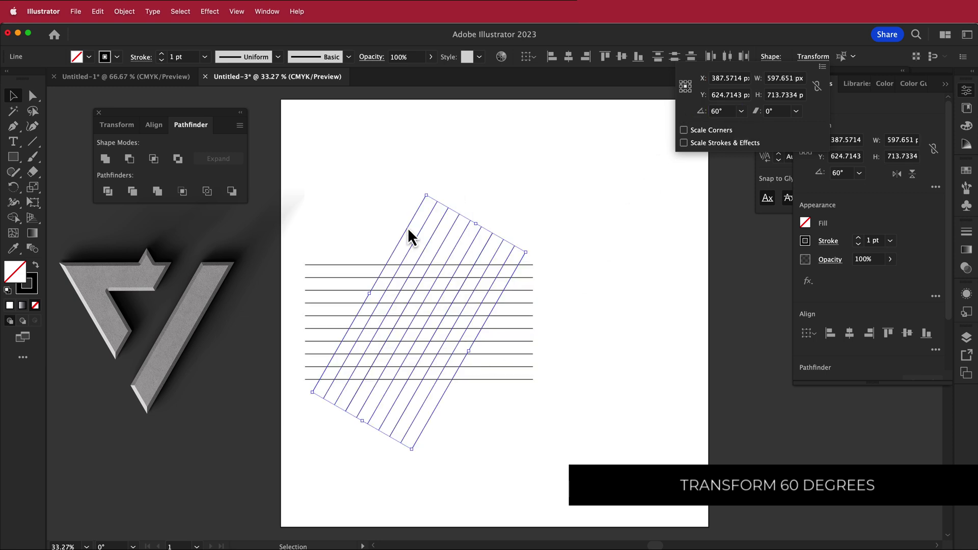
left_click(586, 208)
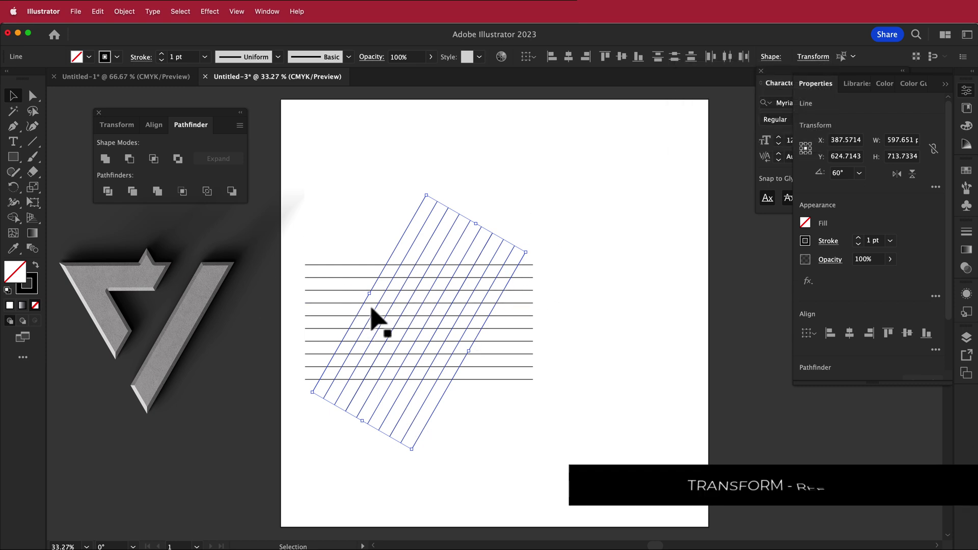
Reflect the 60° lines across the vertical axis as a copy and move the whole grid to the middle of the artboard.
left_click(125, 11)
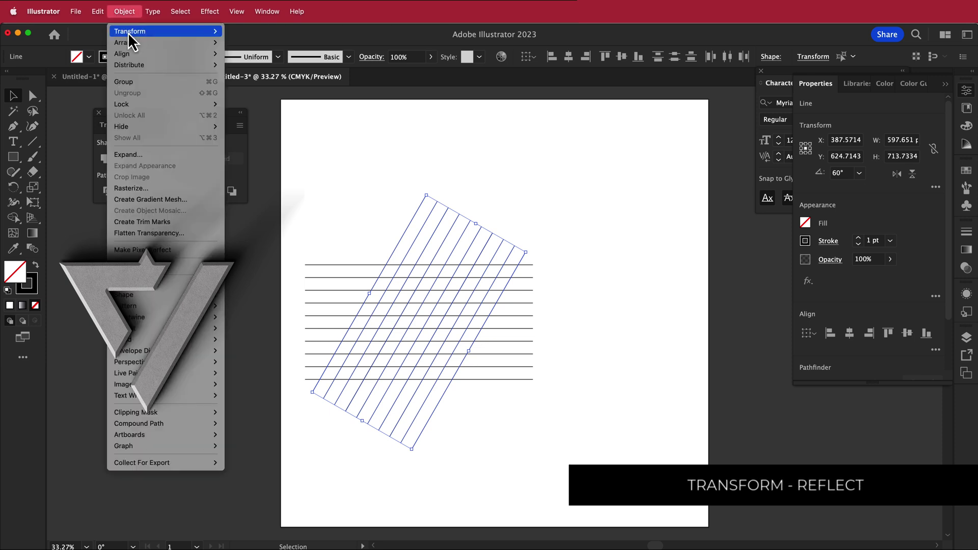
mouse_move(153, 32)
left_click(251, 71)
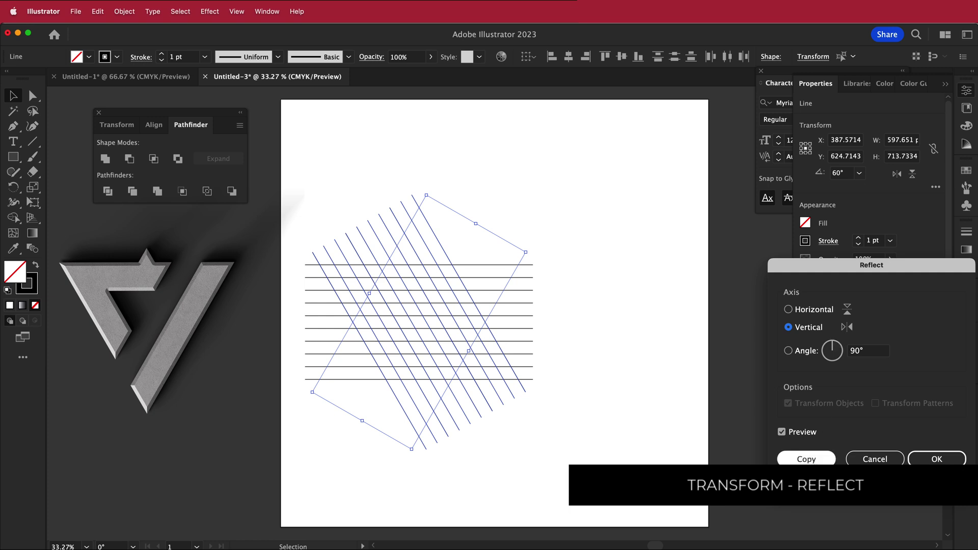
left_click(807, 459)
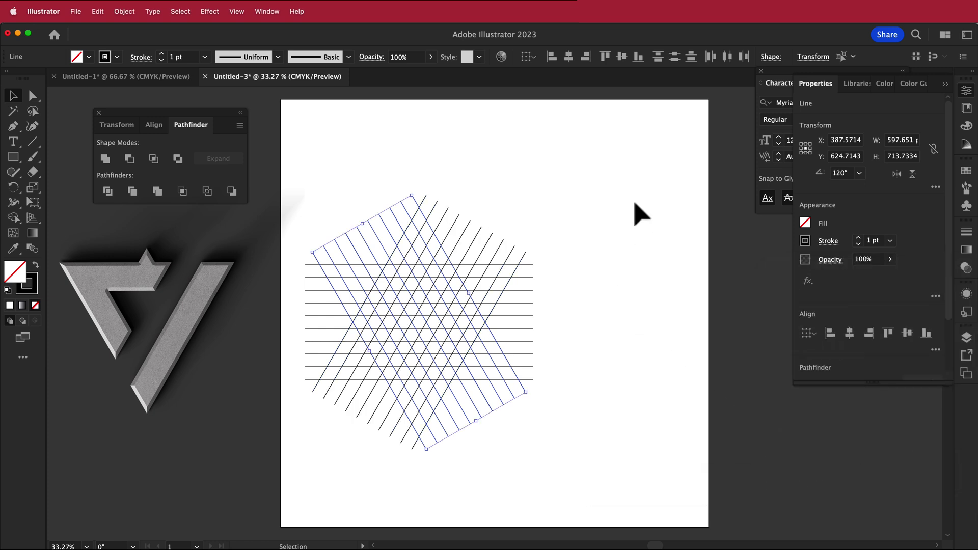
left_click_drag(399, 257, 463, 249)
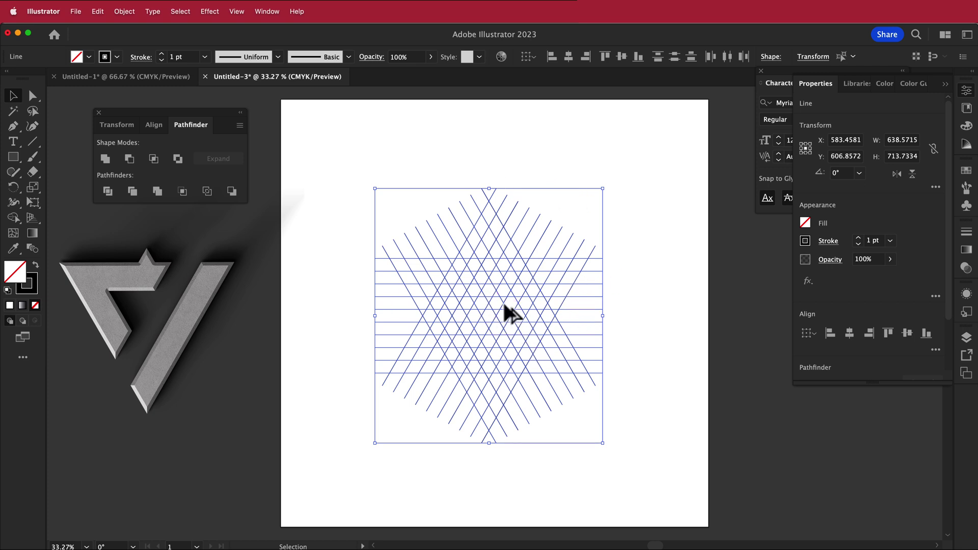
With a black fill and no stroke, merge grid cells with Shape Builder into a slanted bar and an angled hook with a small point.
scroll(507, 312, "up", 2)
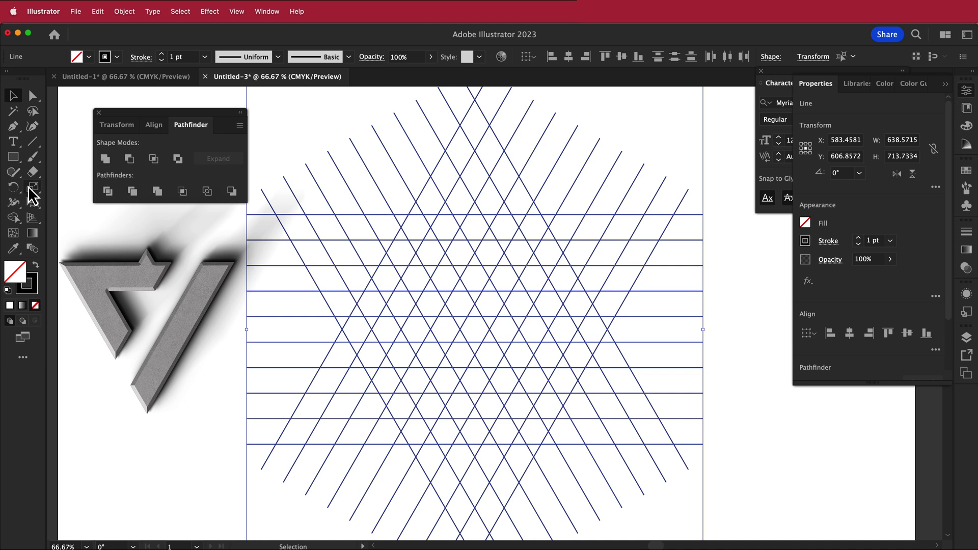
left_click(14, 220)
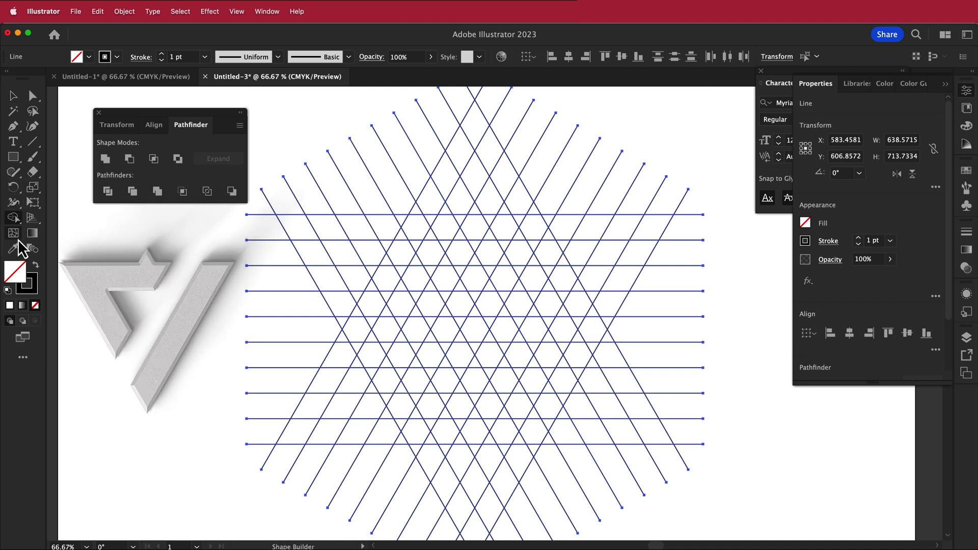
left_click(36, 267)
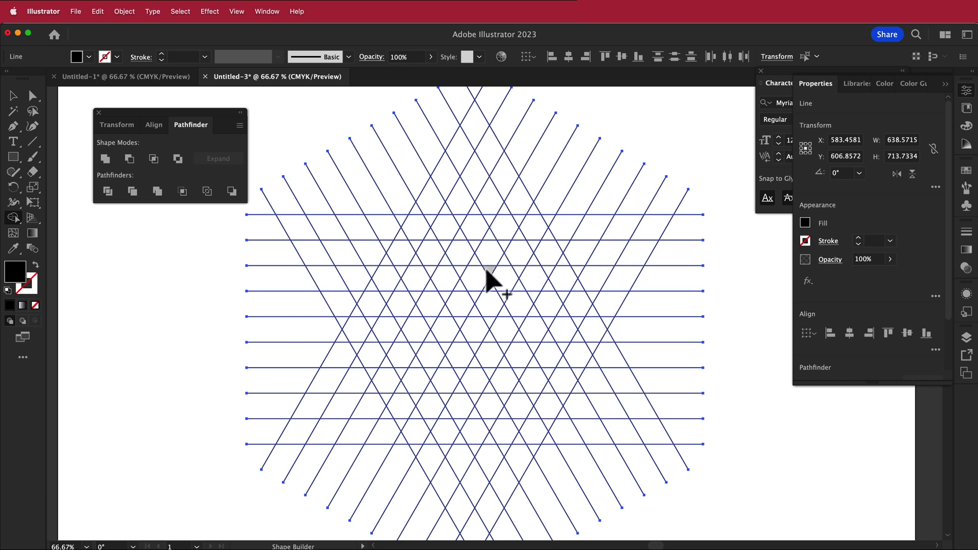
mouse_move(495, 281)
left_mouse_down()
mouse_move(465, 247)
mouse_move(513, 377)
mouse_move(449, 356)
left_mouse_up()
key("v")
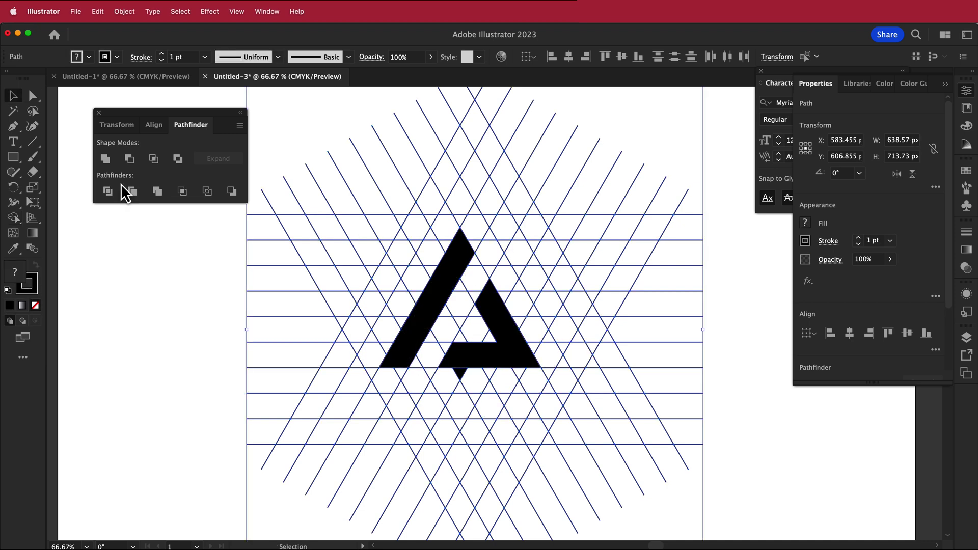
Move the two black logo shapes together off the grid to the artboard's upper right corner and rotate them 180°.
scroll(171, 265, "down", 2)
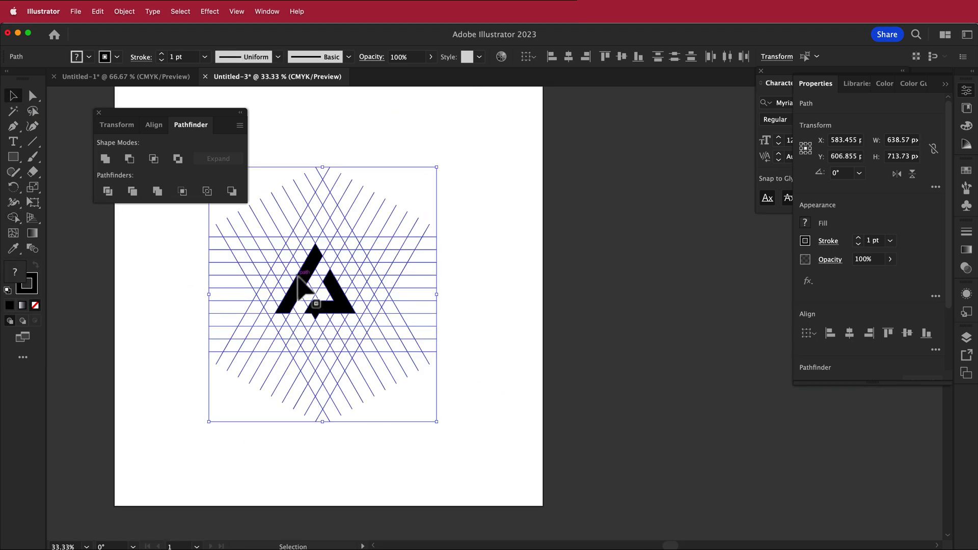
left_click(327, 319, "shift")
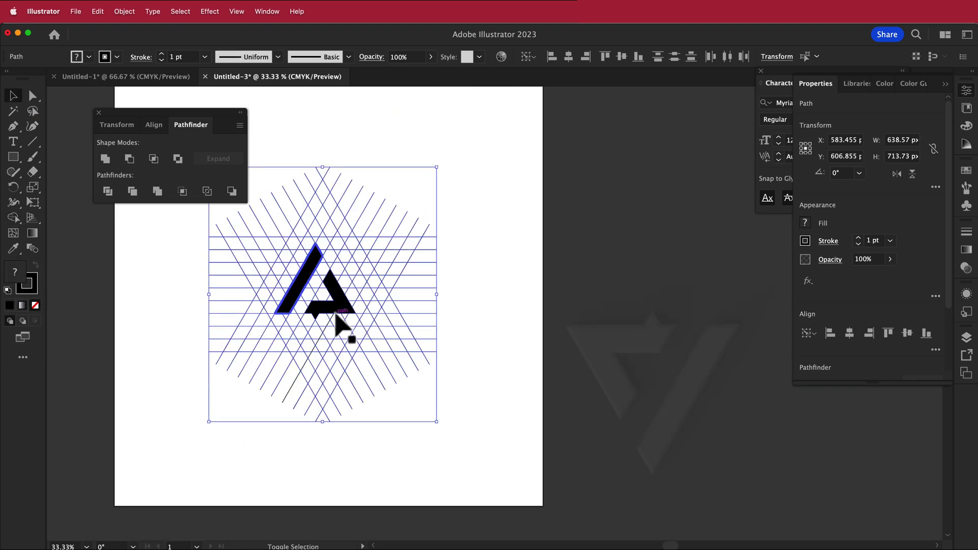
left_click(342, 337, "shift")
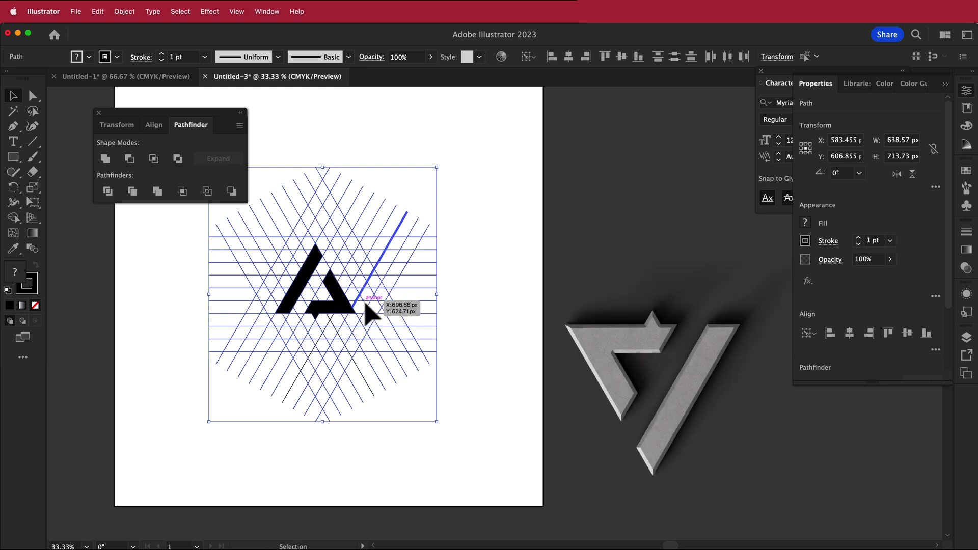
left_click(473, 293)
left_click(349, 312)
left_click(316, 272, "shift")
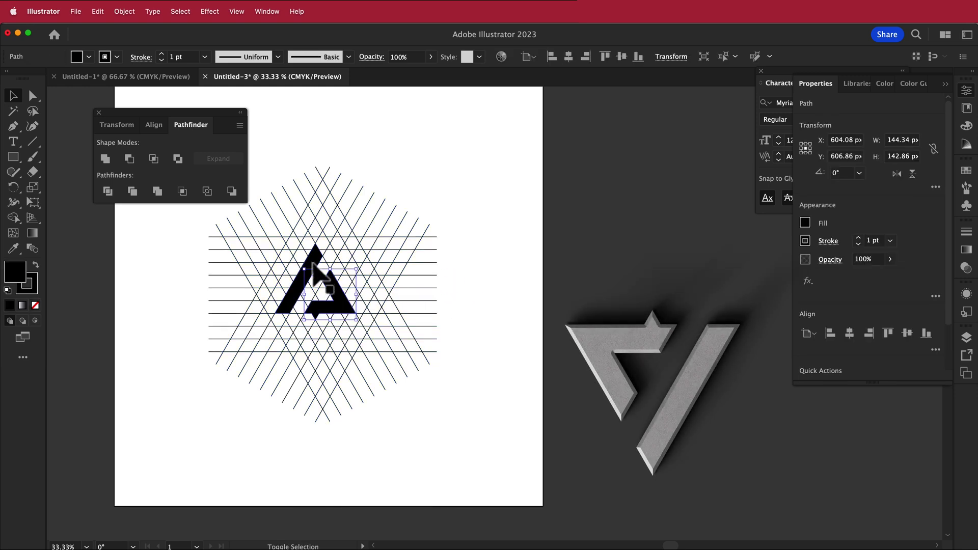
left_click_drag(314, 270, 472, 129)
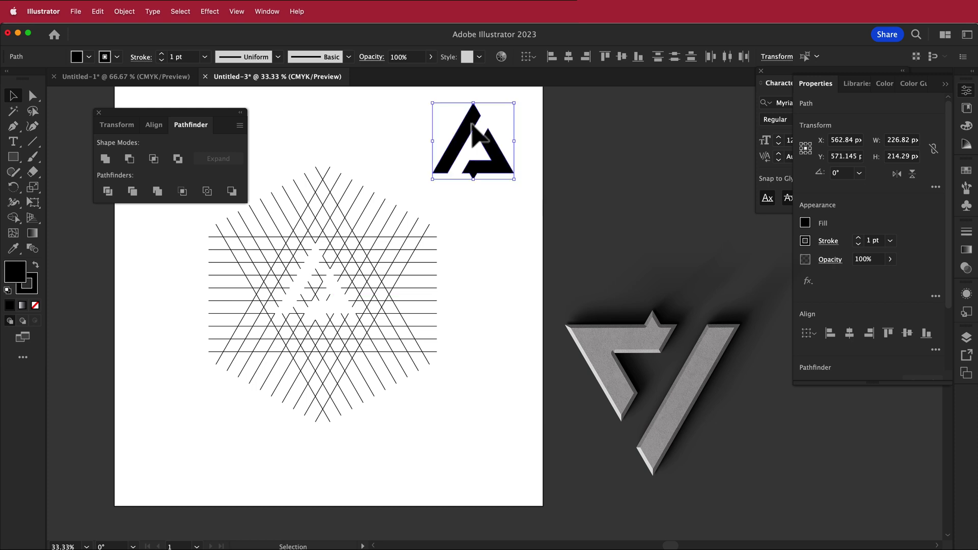
left_click_drag(520, 186, 423, 114)
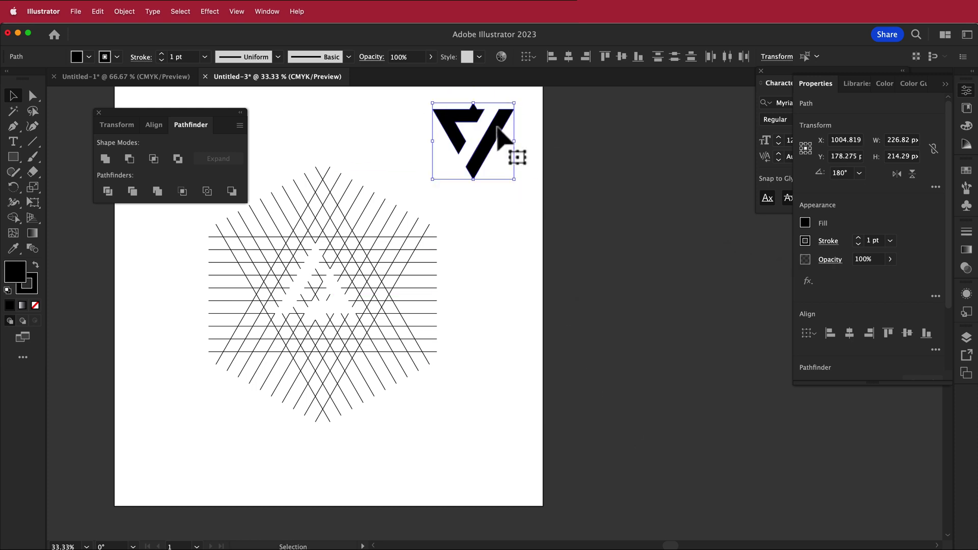
left_click_drag(515, 158, 519, 170)
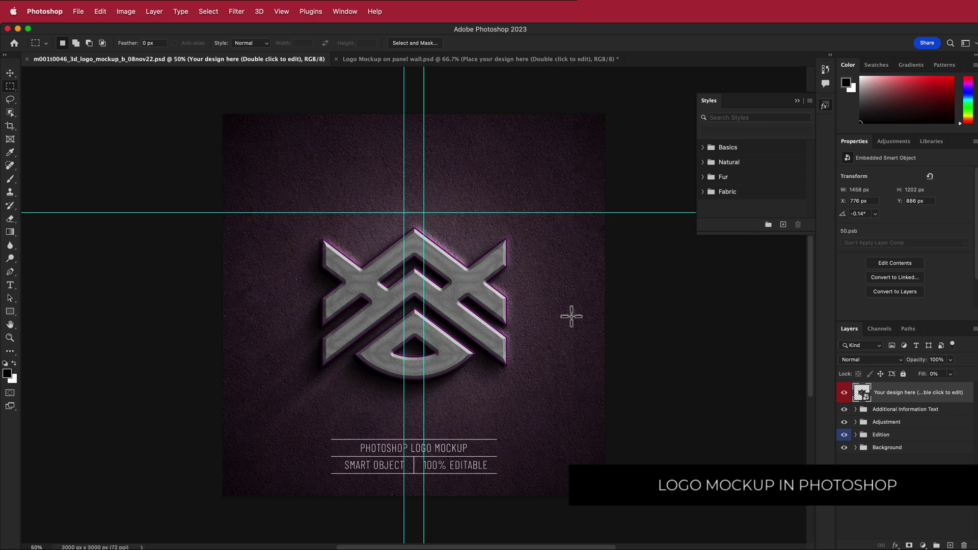
Switch to Photoshop, open the mockup's "Your design here" smart object, add a new layer and hide the Design layer.
double_click(861, 394)
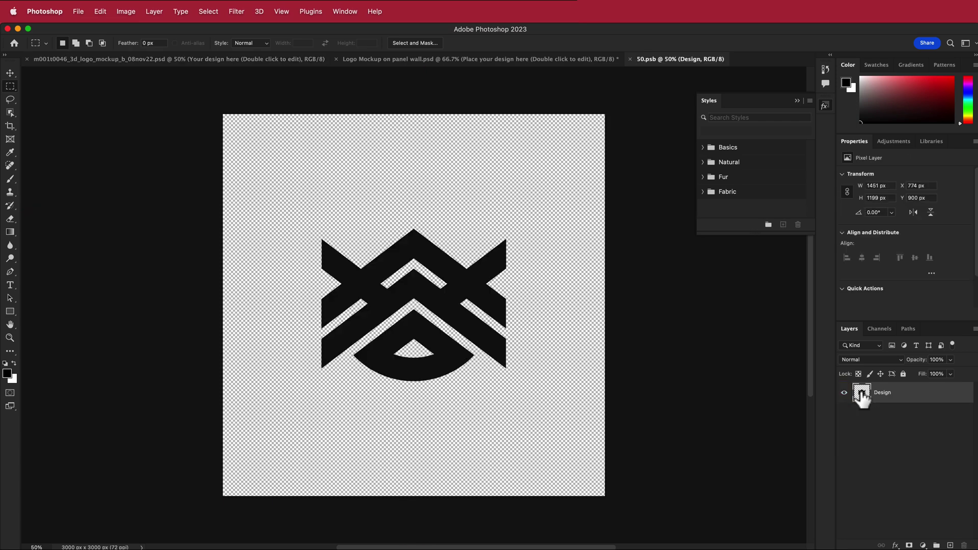
left_click(950, 545)
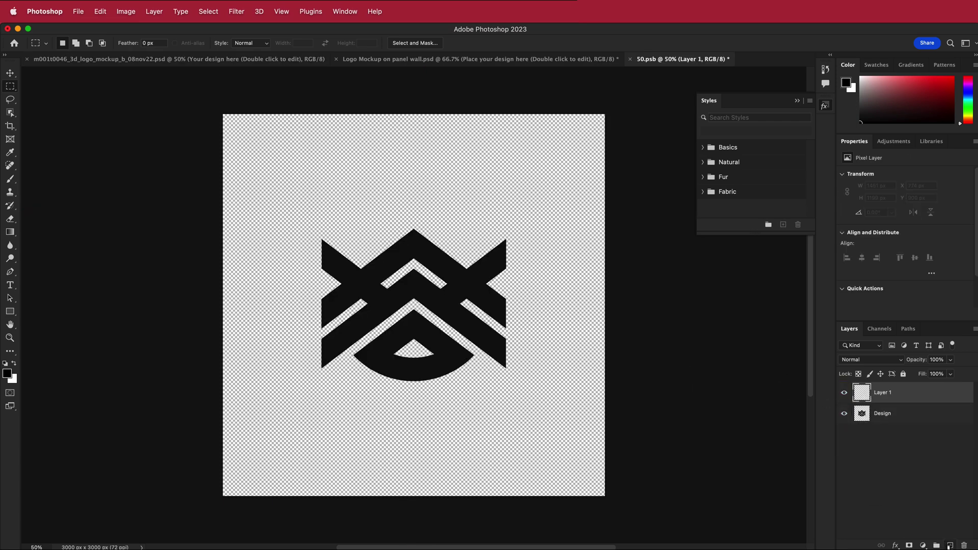
left_click(845, 413)
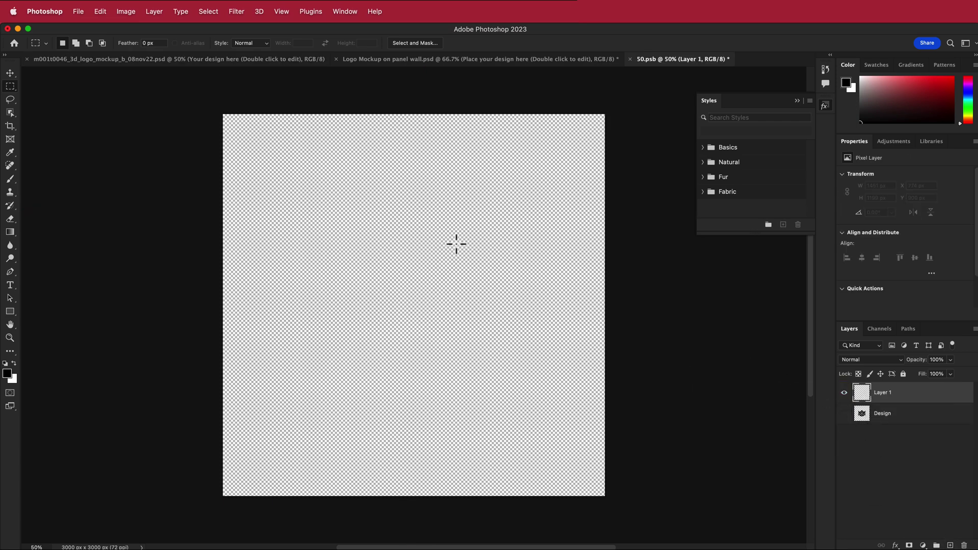
Paste the copied logo as a Smart Object and enlarge it to about 1183 × 1121 px near the canvas centre.
key("super+v")
left_click(479, 309)
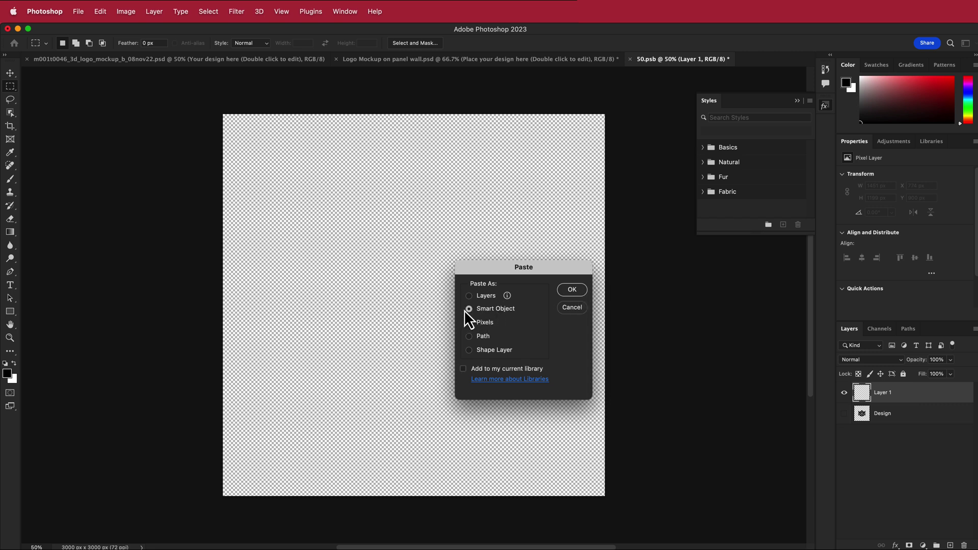
left_click(572, 289)
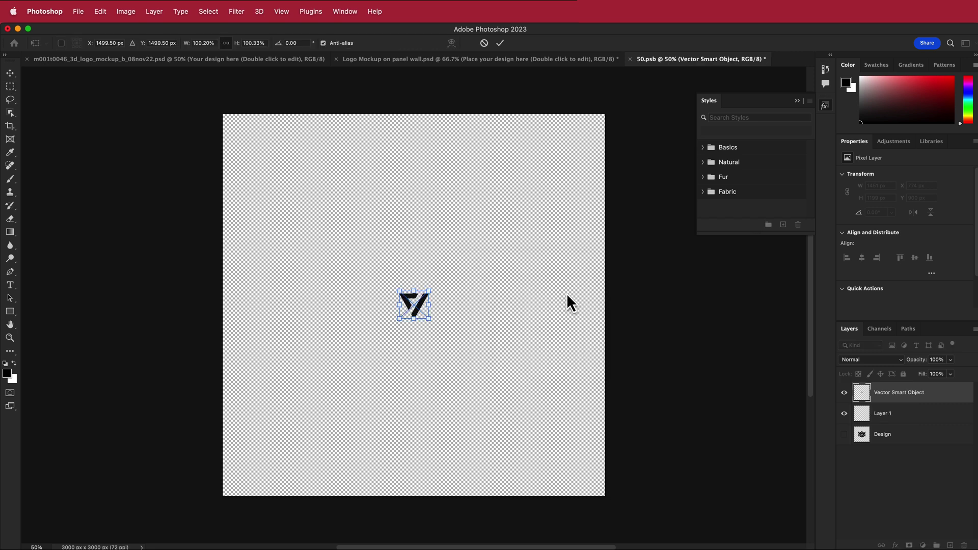
left_click_drag(431, 322, 505, 389)
left_click(500, 44)
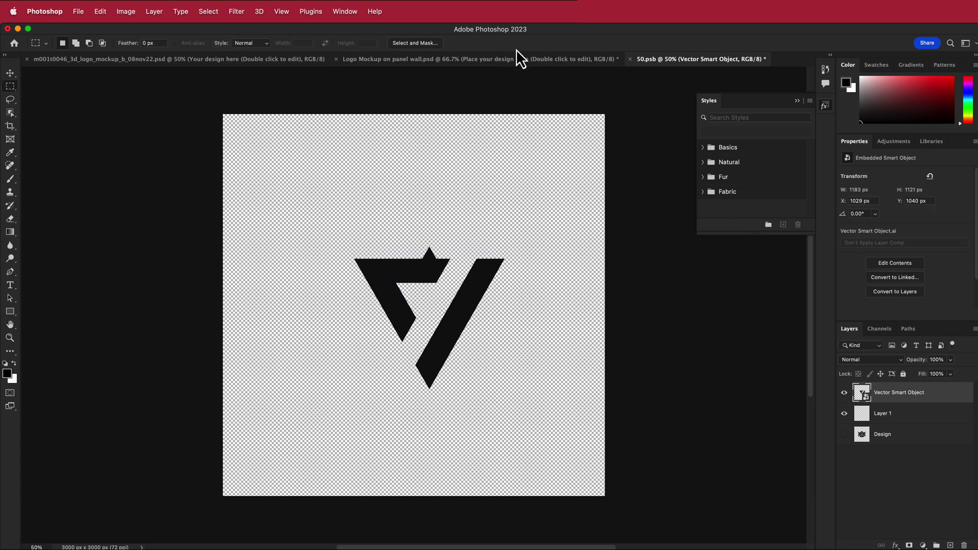
Close the 50.psb smart object and save its changes so the new logo appears in the 3D mockup.
left_click(630, 60)
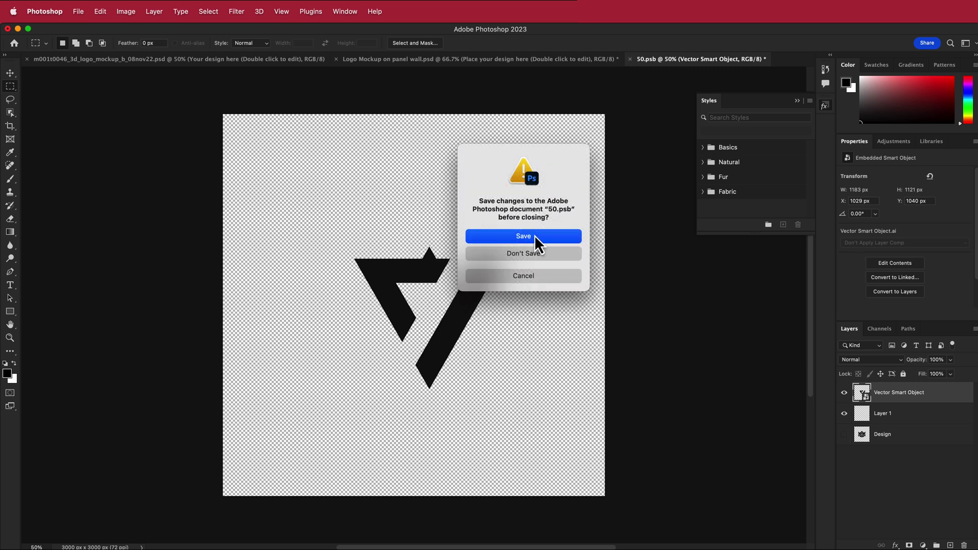
left_click(534, 237)
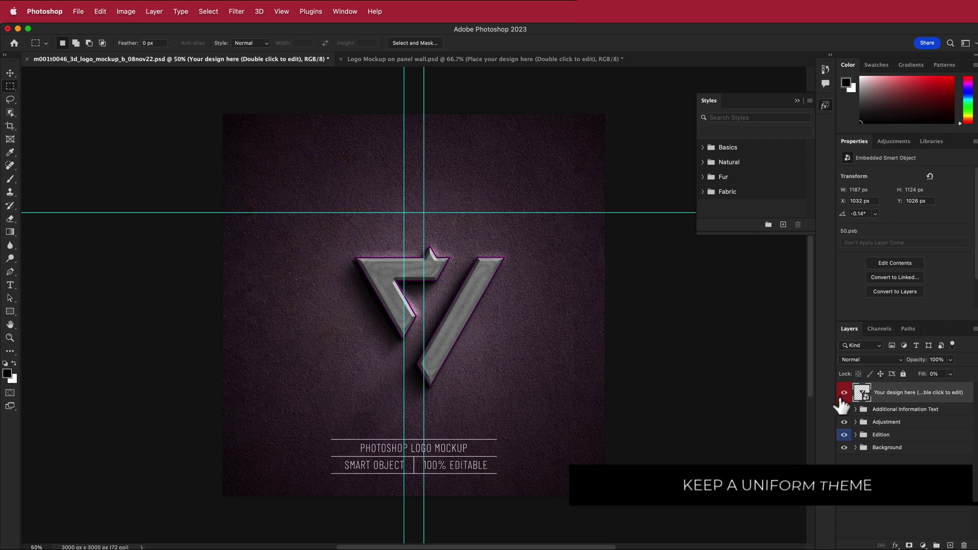
Hide the mockup's Background and Additional Information Text groups, and the Shadow group nested inside the Edition group.
left_click(844, 448)
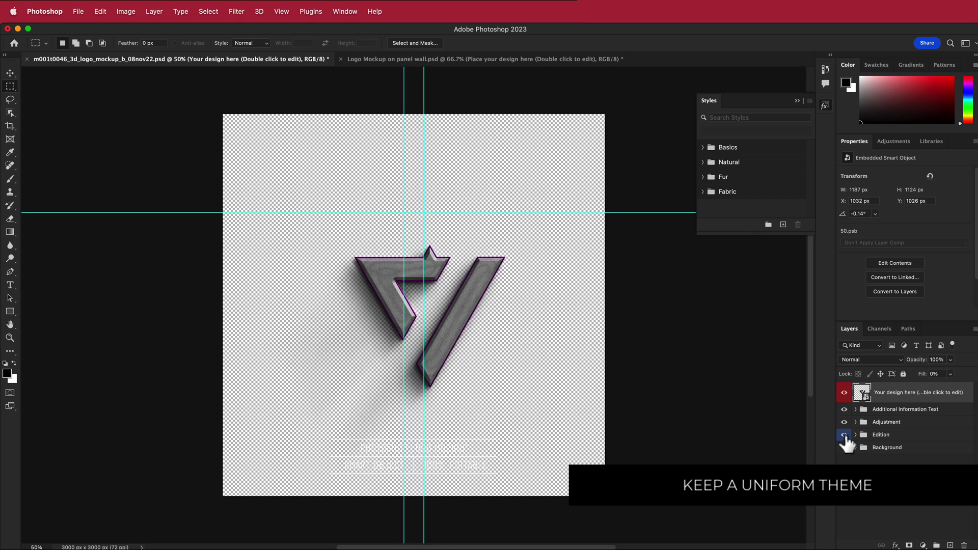
left_click(844, 435)
left_click(844, 435)
left_click(845, 409)
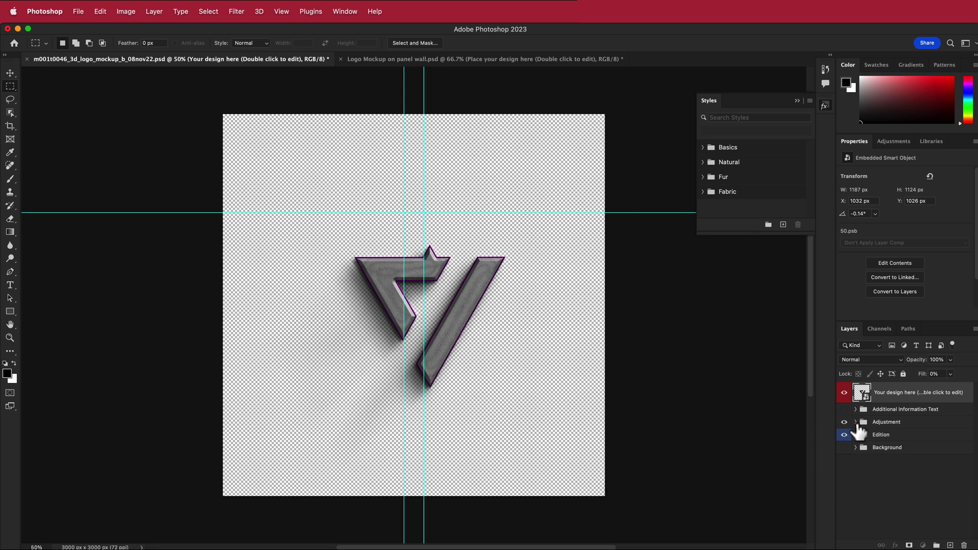
left_click(856, 422)
left_click(845, 439)
left_click(845, 439)
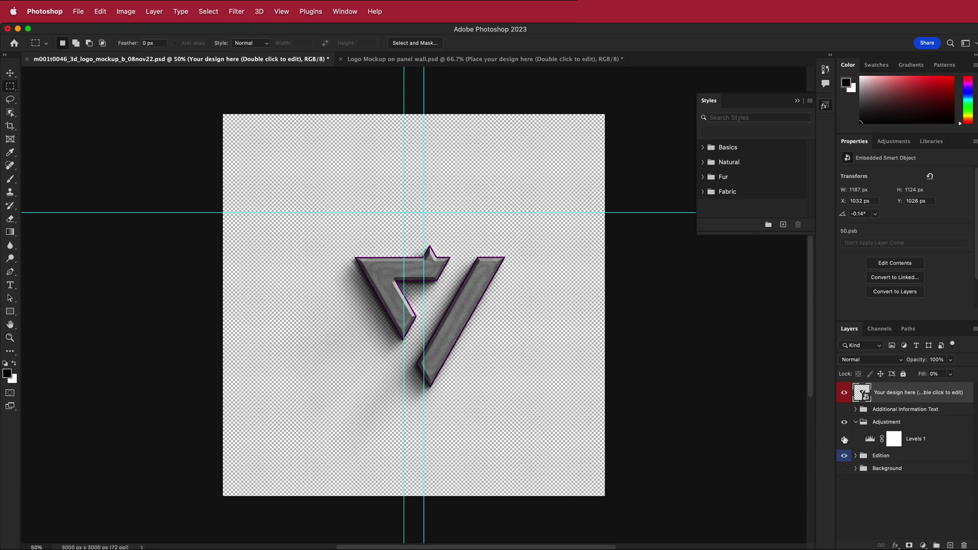
left_click(856, 456)
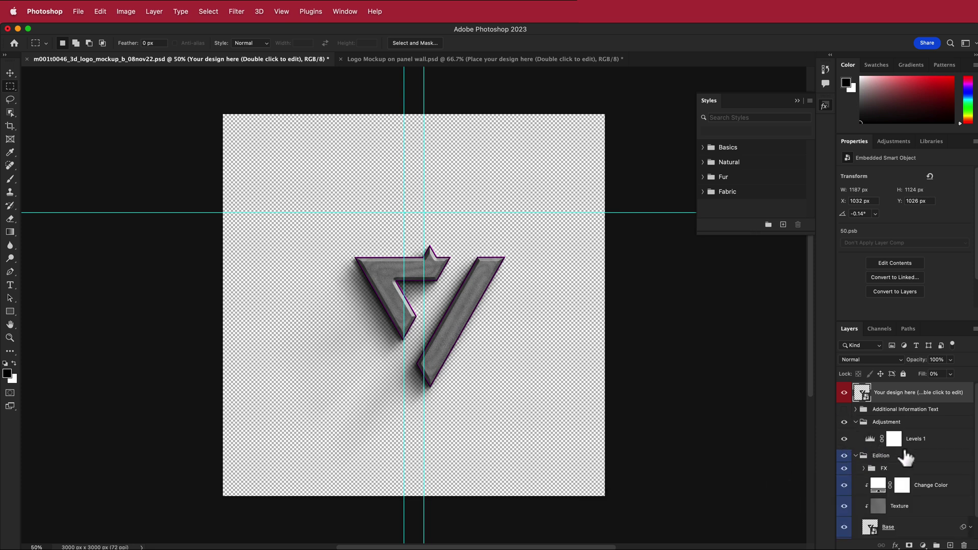
scroll(860, 461, "down", 2)
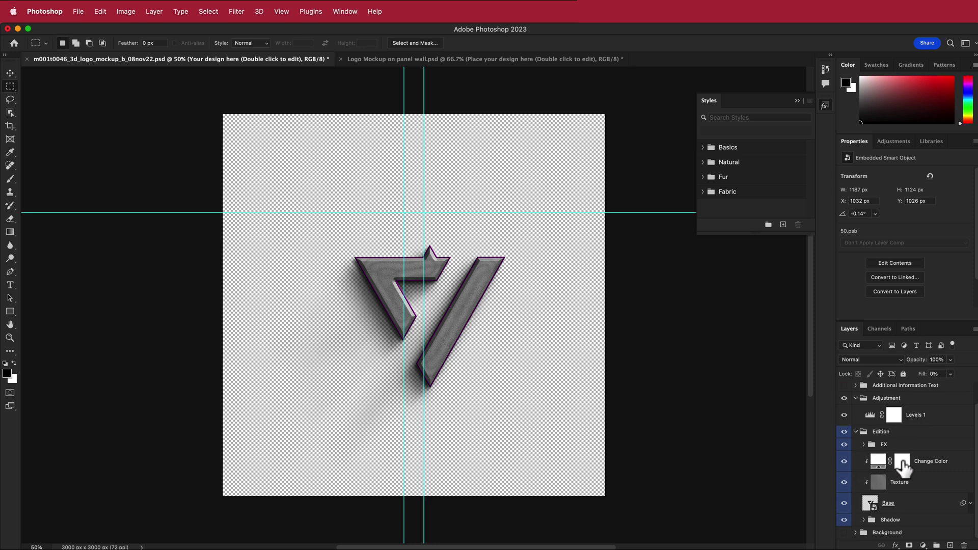
left_click(845, 520)
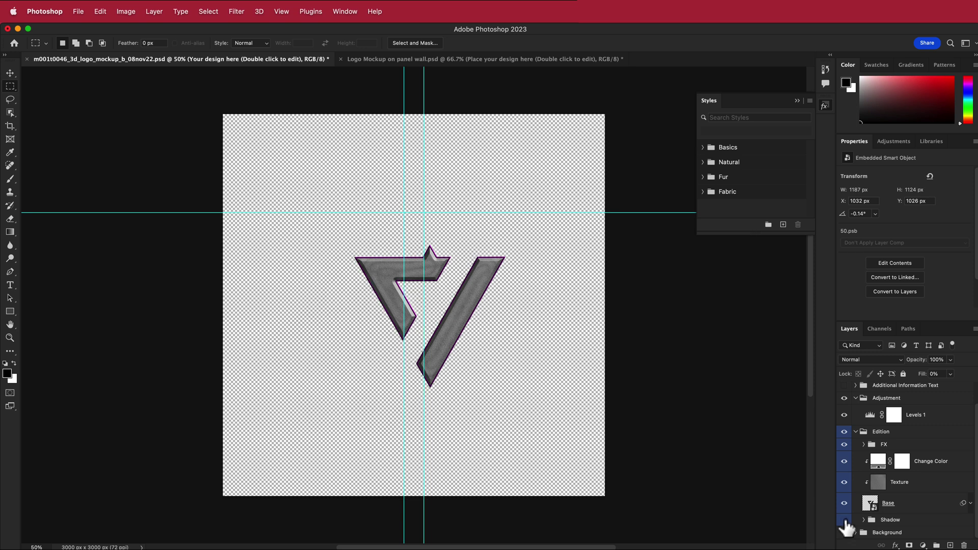
Expand the FX group, compare the logo with and without the Fx 01 layer, and select that layer.
left_click(865, 445)
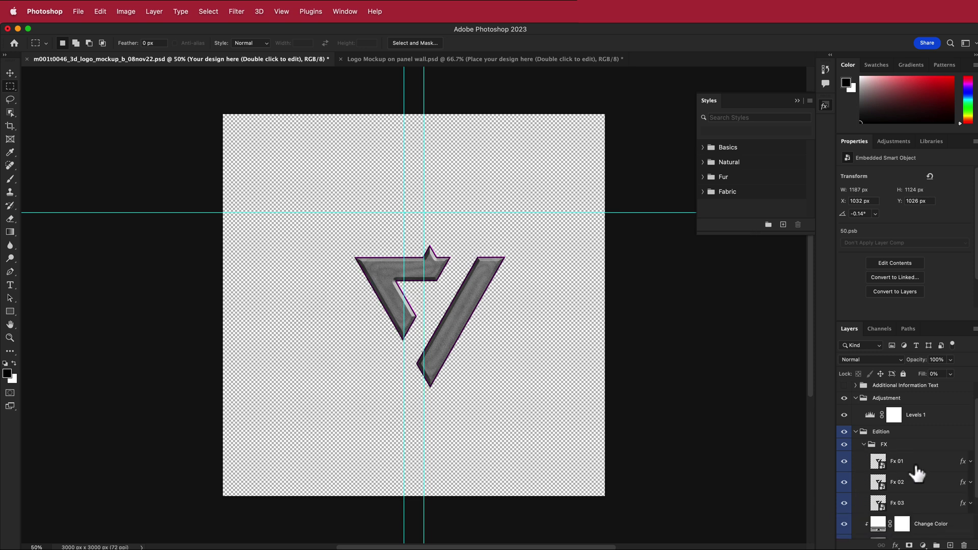
left_click(845, 462)
left_click(846, 464)
left_click(847, 462)
left_click(847, 462)
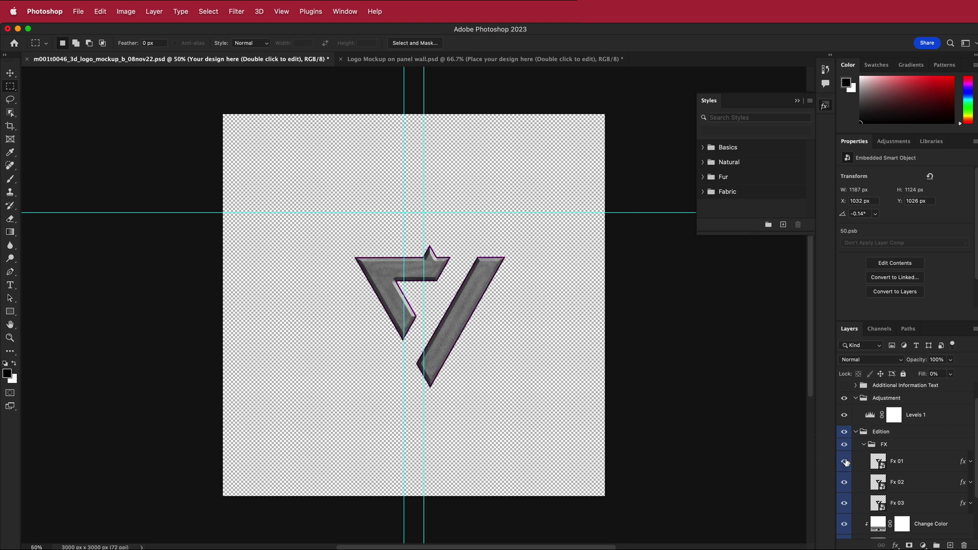
left_click(879, 463)
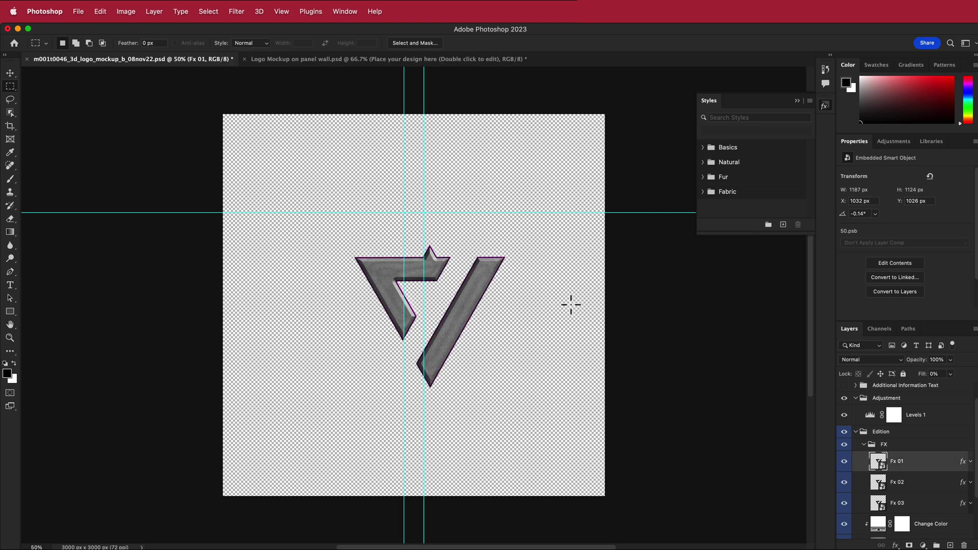
Switch to Color Hunt, copy the navy #27374D from the blue-grey palette, and return to Photoshop.
key("super+Tab")
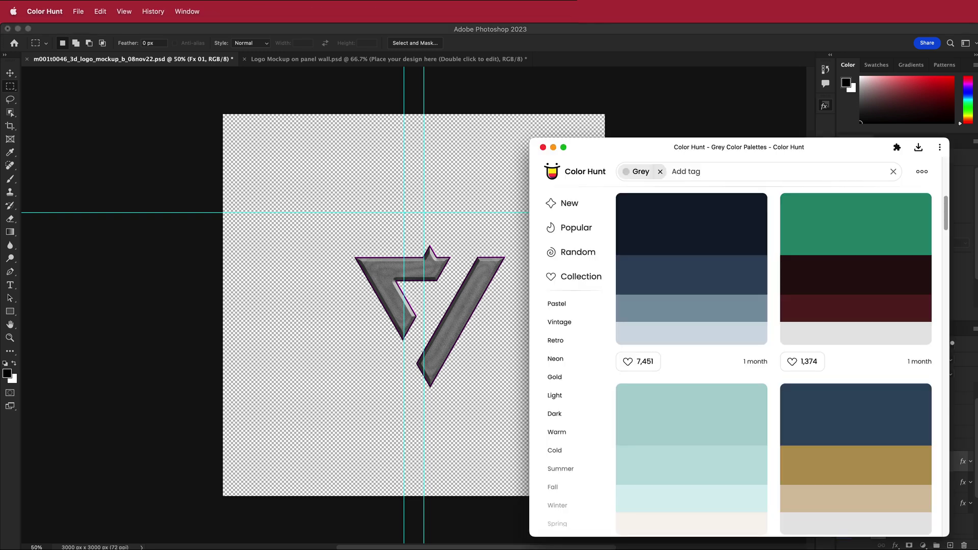
left_click_drag(693, 149, 695, 117)
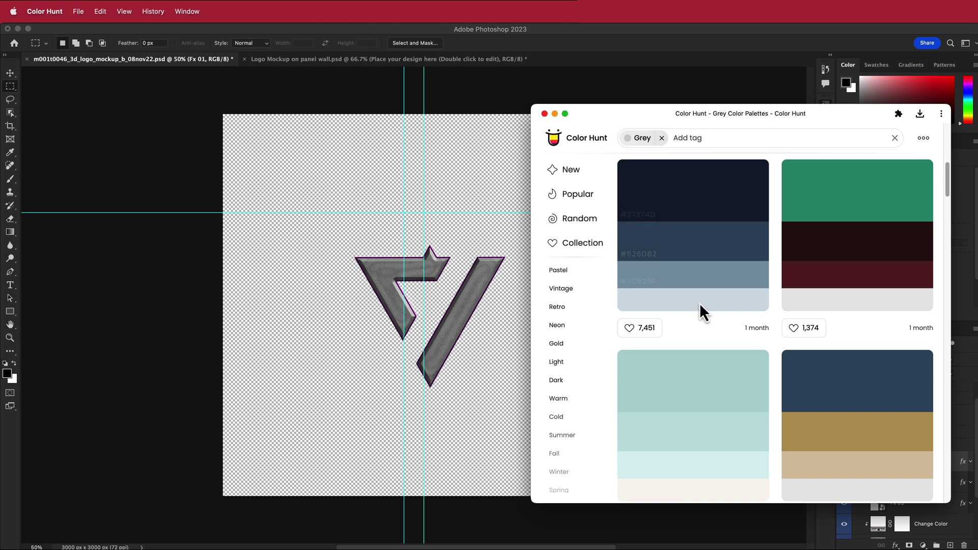
key("super+Tab")
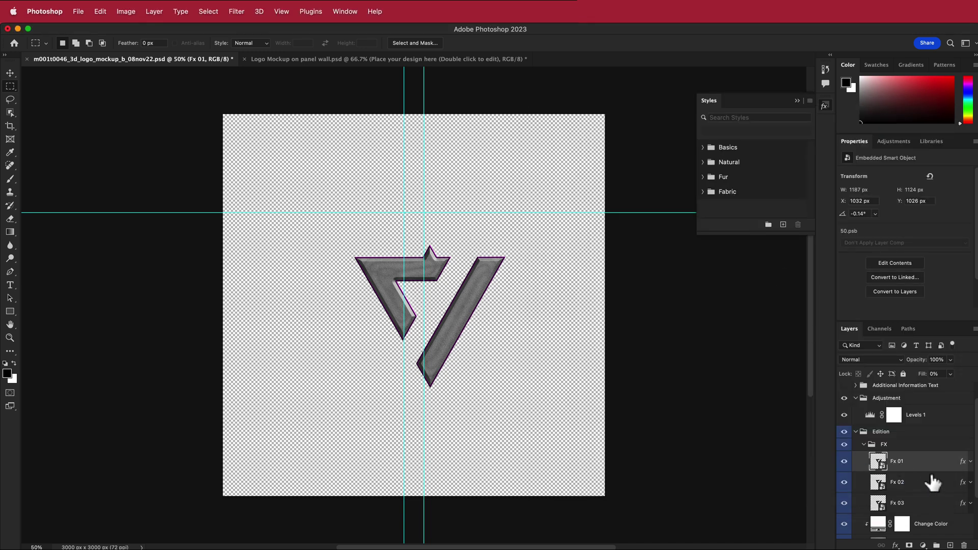
Set the Stroke colour in the Fx 01 layer style to #27374D and apply it.
double_click(963, 463)
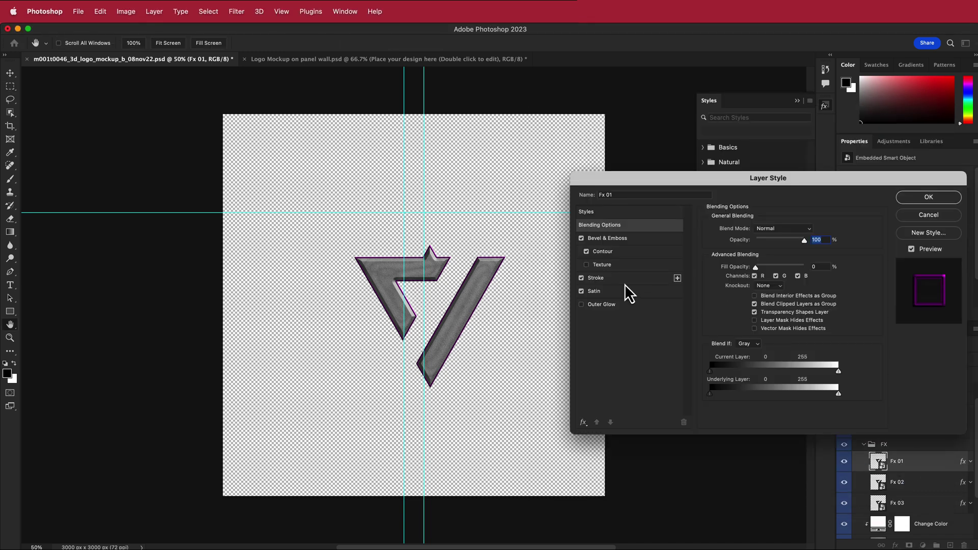
left_click(602, 282)
left_click(732, 304)
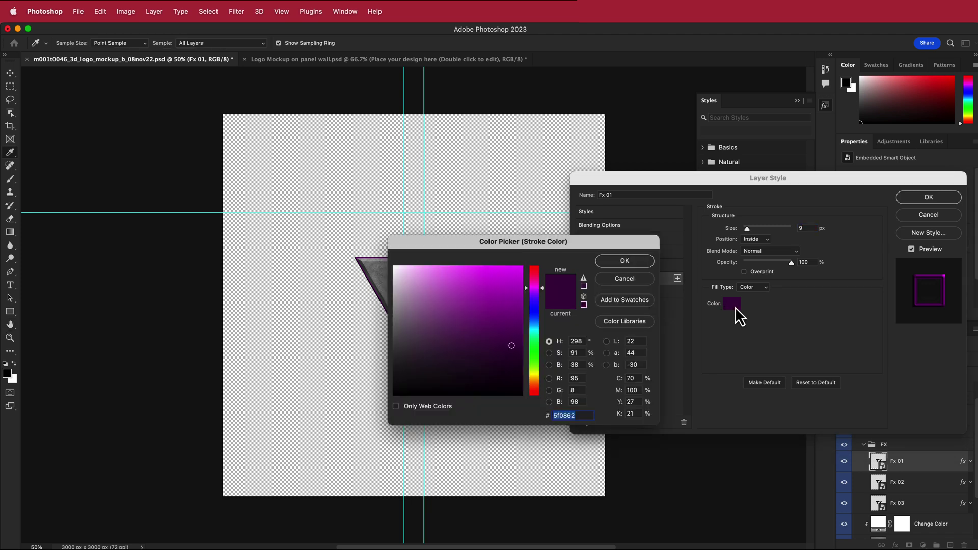
type("27374D")
left_click(623, 261)
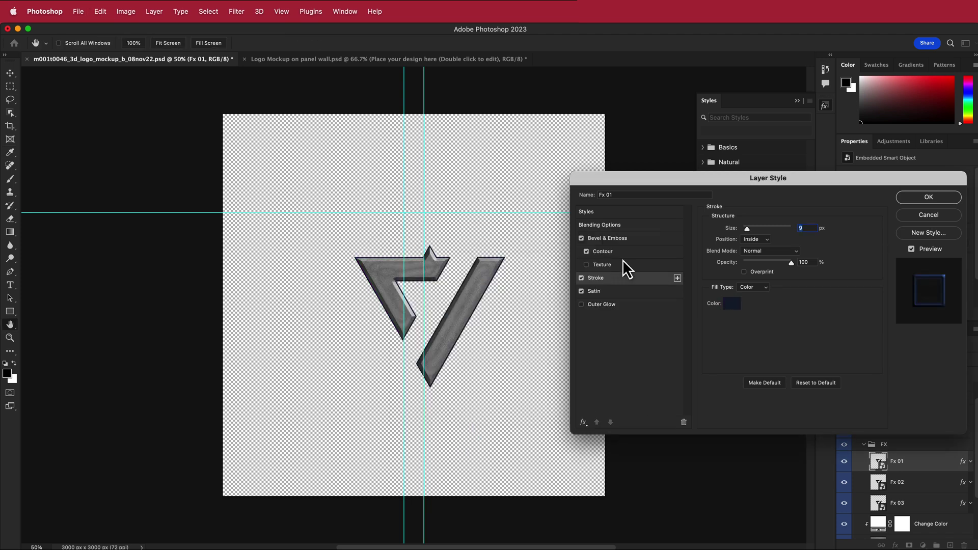
left_click(917, 199)
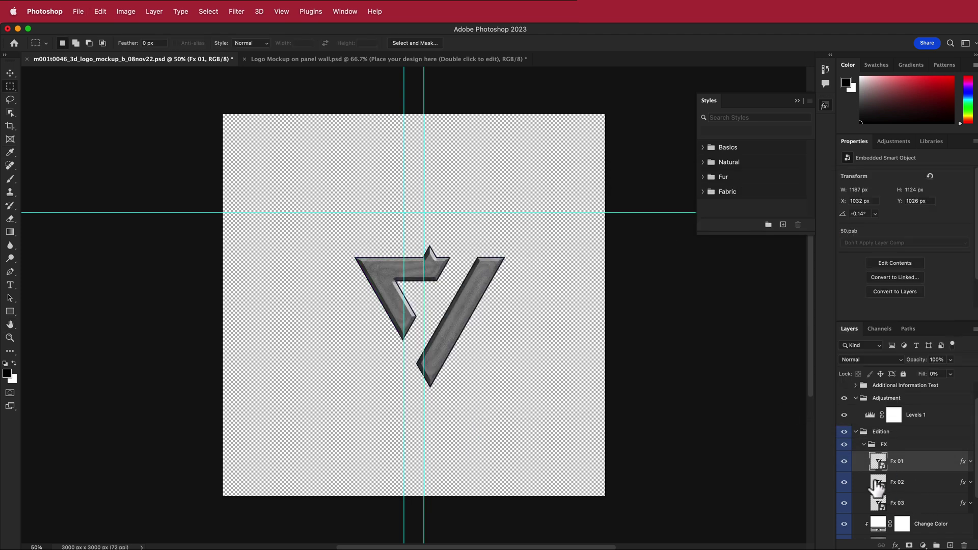
left_click(953, 484)
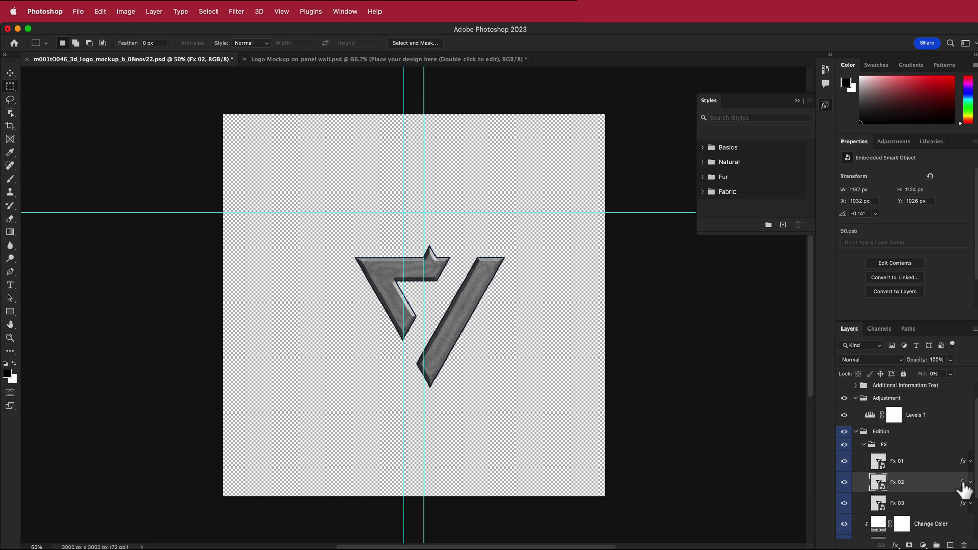
double_click(963, 483)
left_click(604, 238)
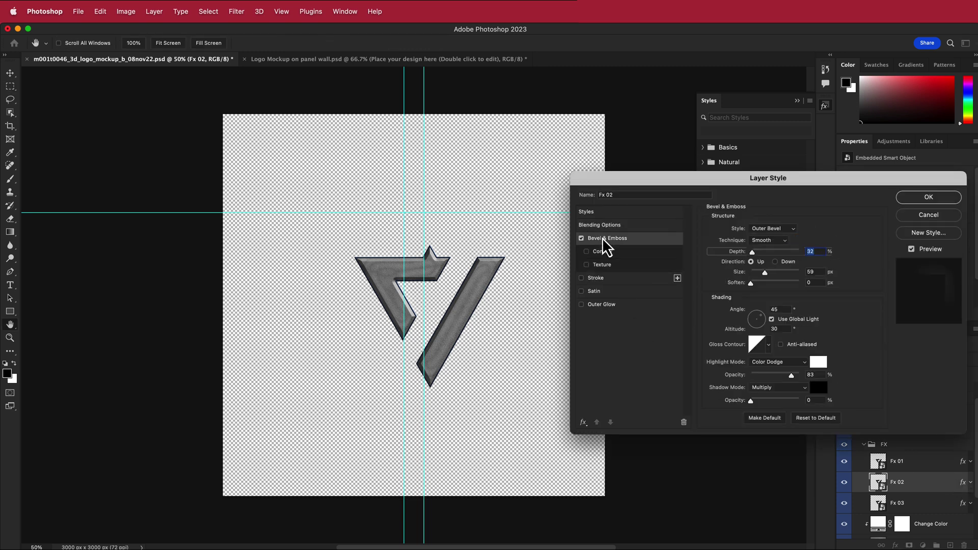
left_click(920, 216)
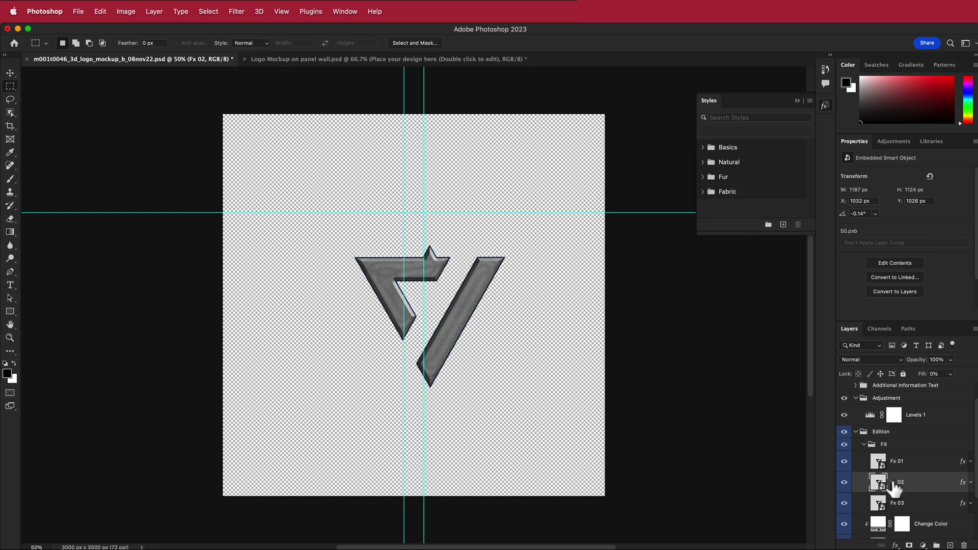
Try the fill colour #27374D on the Change Color layer and undo it.
left_click(881, 528)
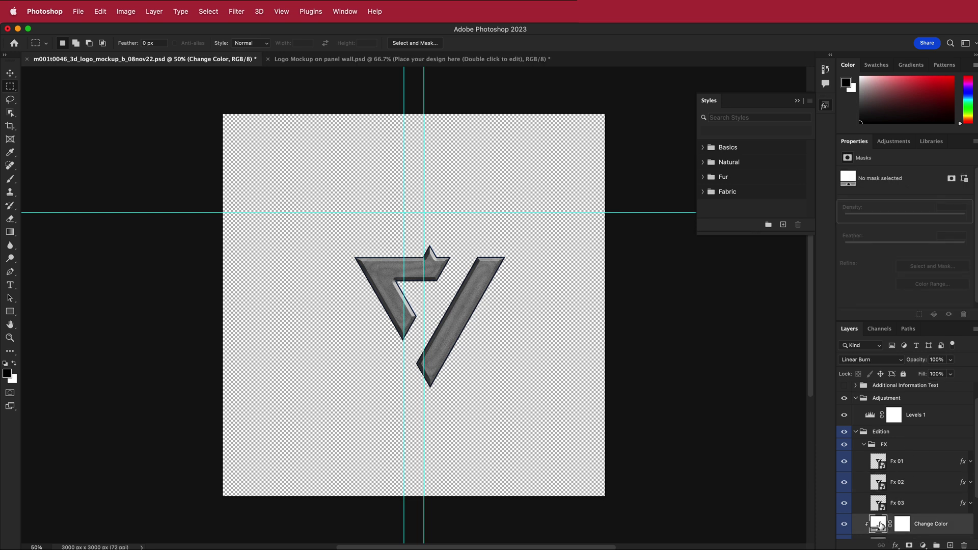
double_click(880, 524)
type("0b0d1c")
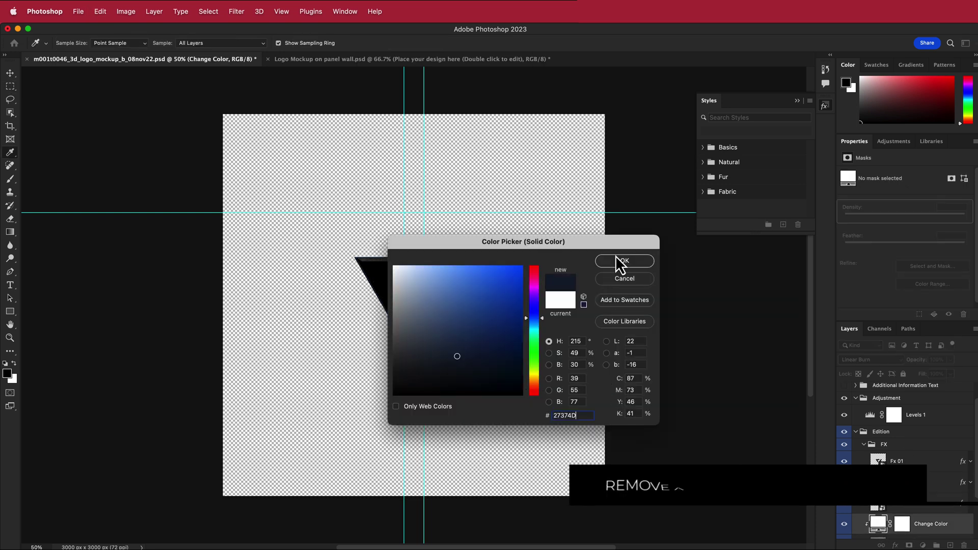
left_click(625, 261)
key("m")
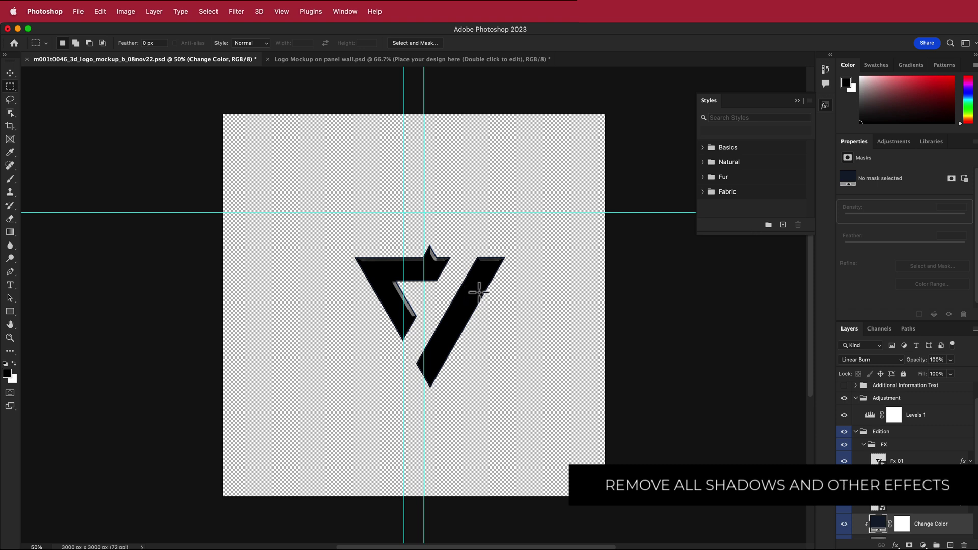
left_click_drag(880, 525, 884, 533)
key("super+z")
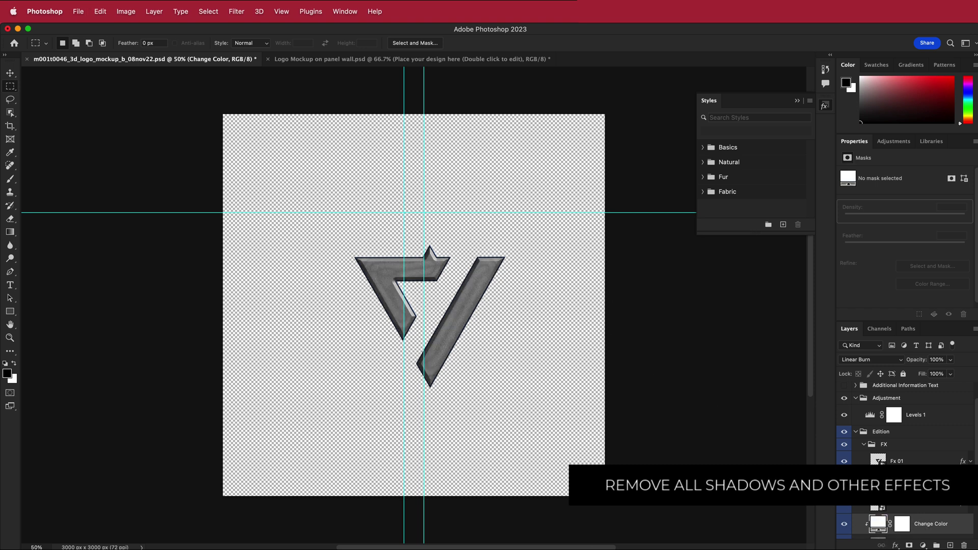
Copy the palette's pale blue-grey from Color Hunt and apply it as the Change Color layer's fill.
key("super+Tab")
key("super+Tab")
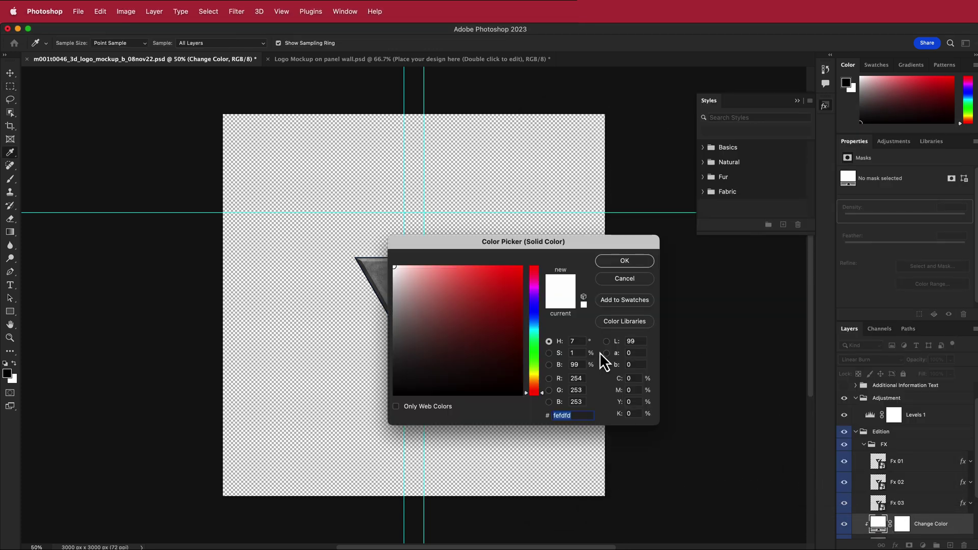
key("super+v")
left_click(625, 260)
key("m")
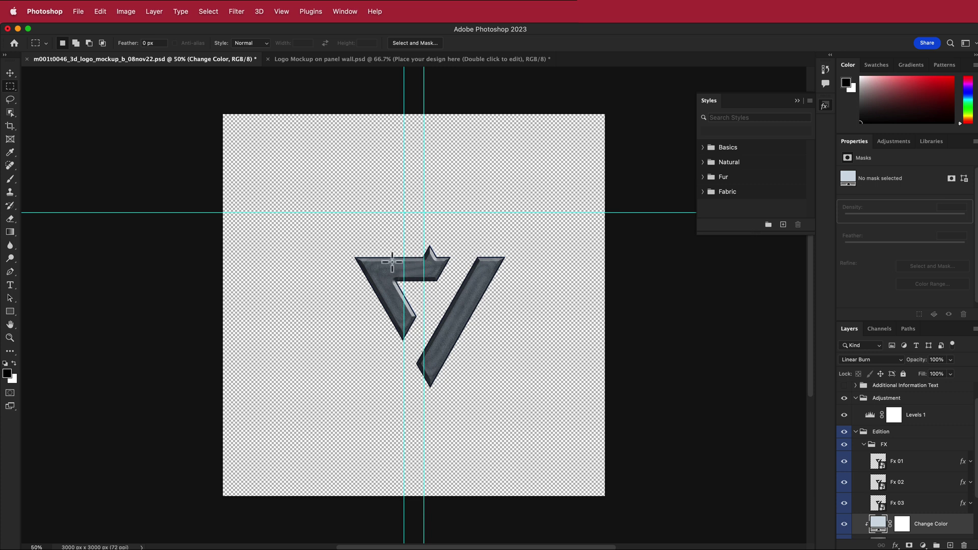
Switch to the "Logo Mockup on panel wall.psd" document and open its Export As settings.
left_click(310, 63)
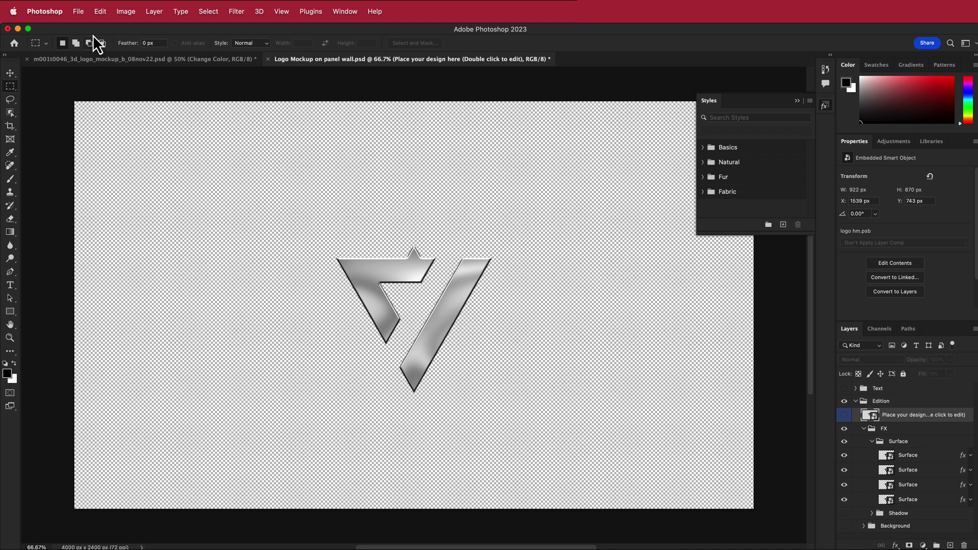
left_click(79, 13)
mouse_move(144, 177)
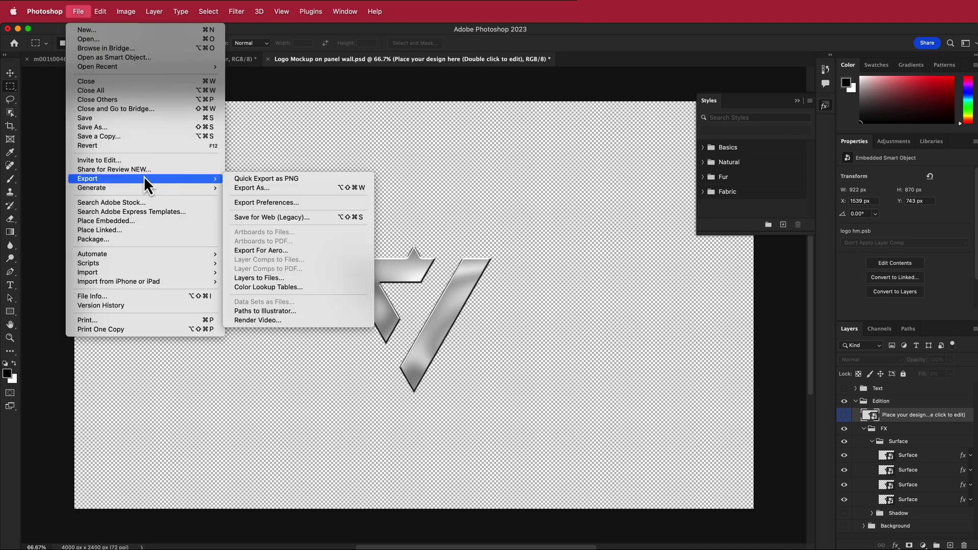
left_click(262, 187)
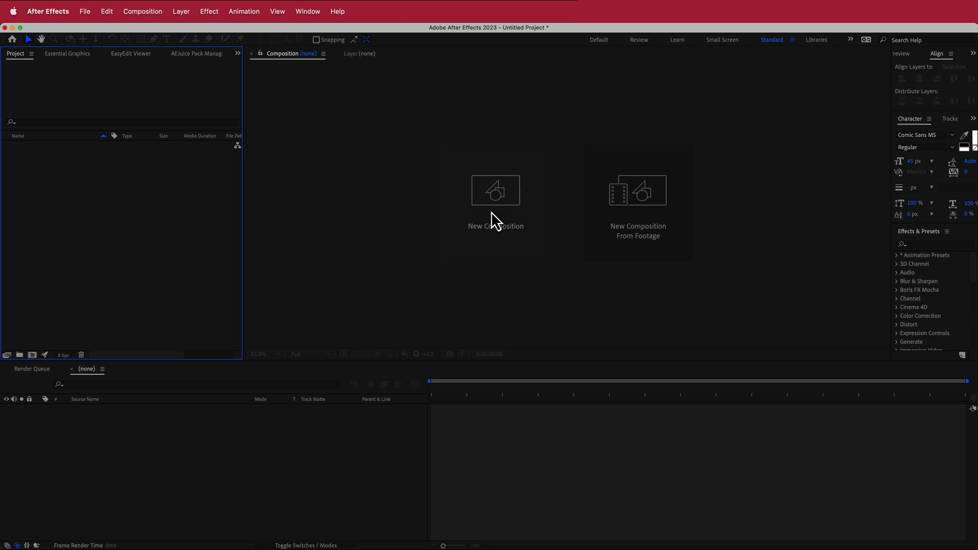
In After Effects, create a 1920 × 1080, 30 fps composition named Particle with a duration of 15 seconds.
left_click(494, 221)
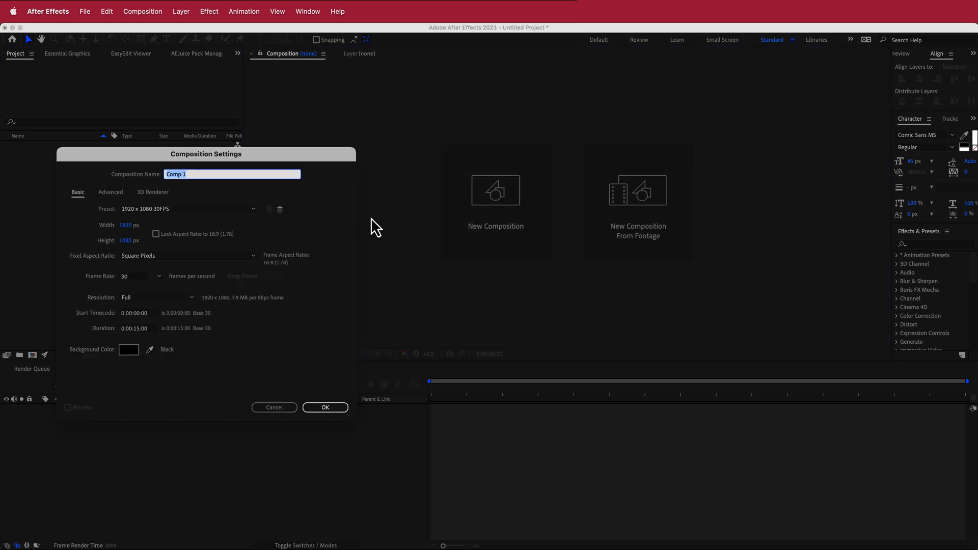
type("Particle")
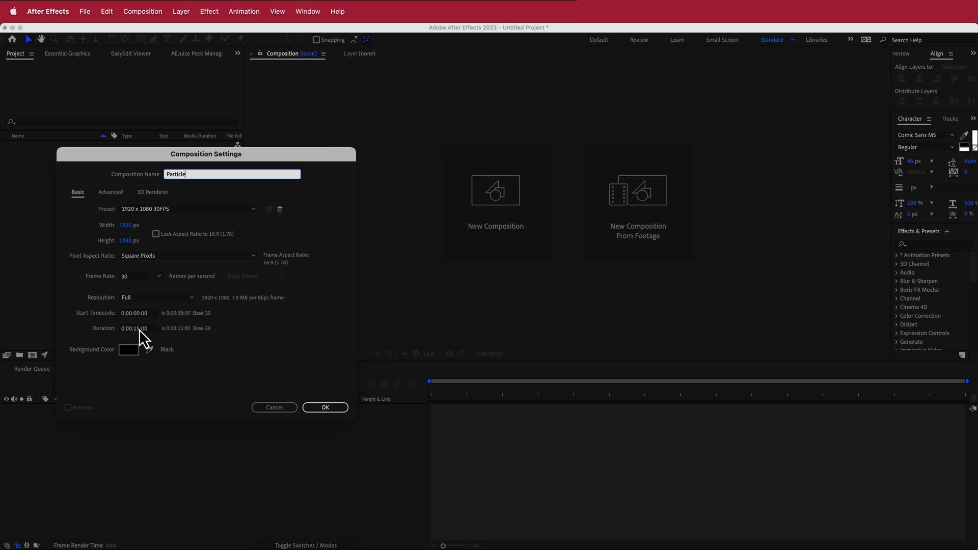
left_click(328, 410)
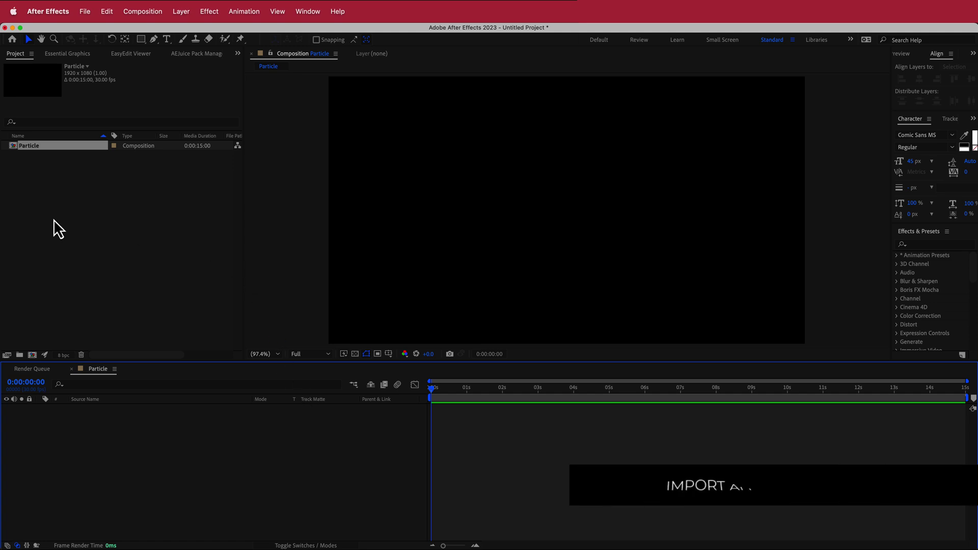
Import 1.png into the project and place it as a layer in the Particle composition.
right_click(67, 191)
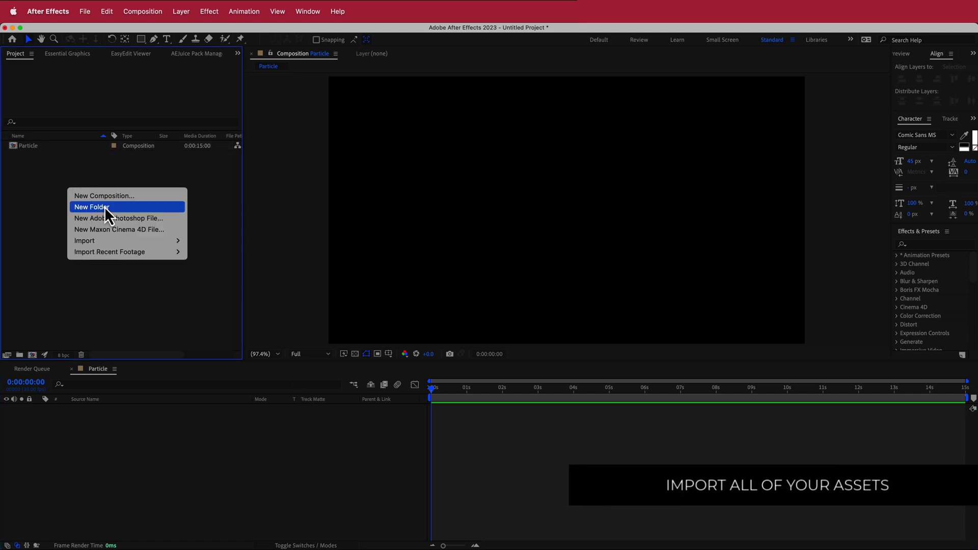
mouse_move(125, 242)
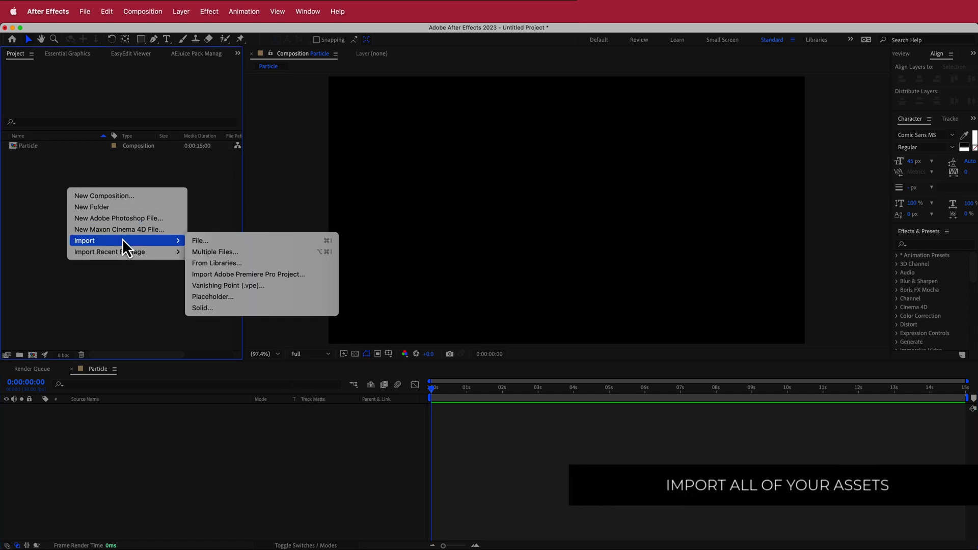
left_click(209, 244)
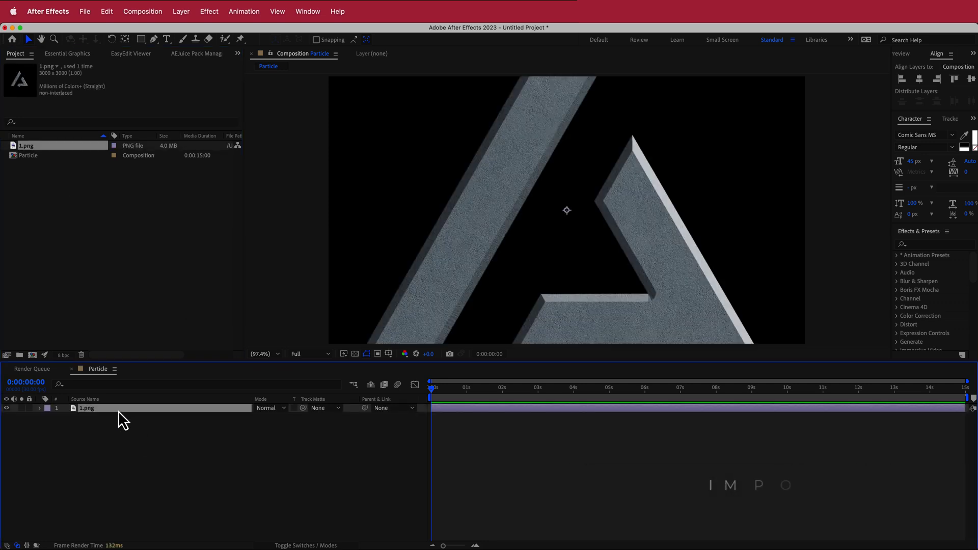
Scale the 1.png layer to 50% and rotate it to 180°.
key("s")
left_click_drag(270, 419, 244, 426)
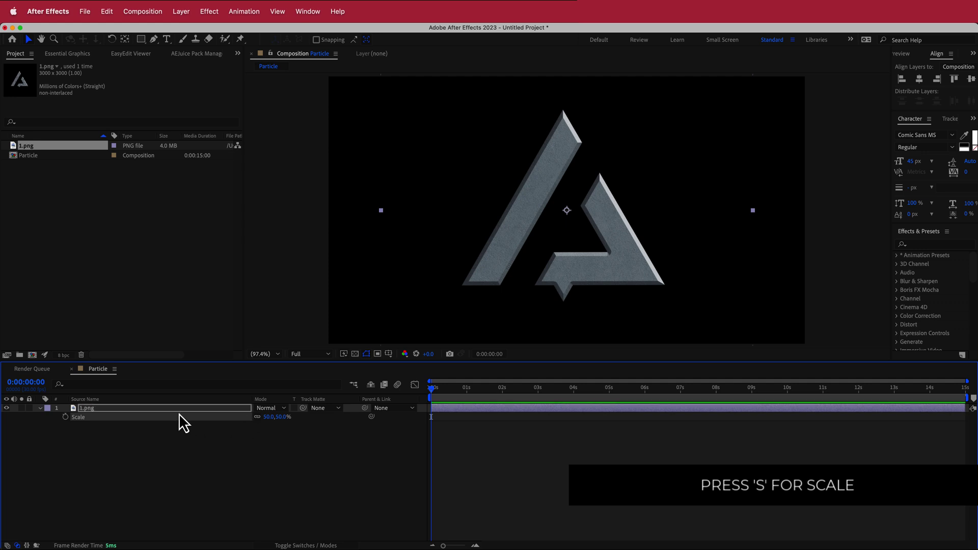
key("r")
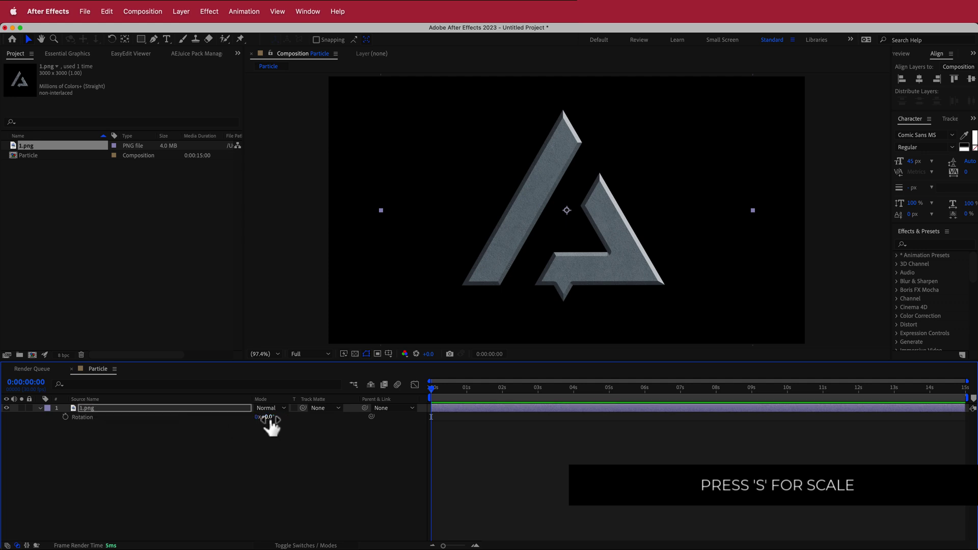
left_click(273, 417)
type("180")
key("Return")
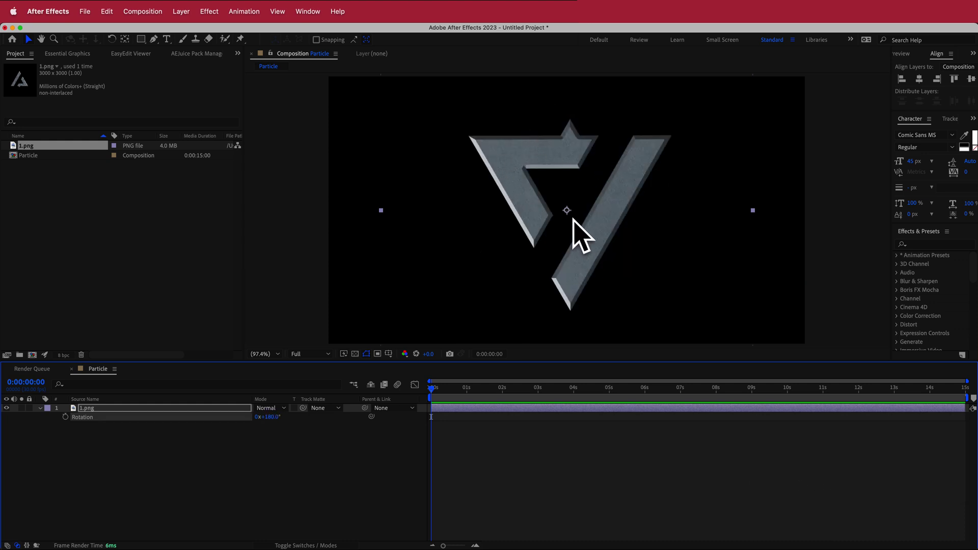
left_click(235, 466)
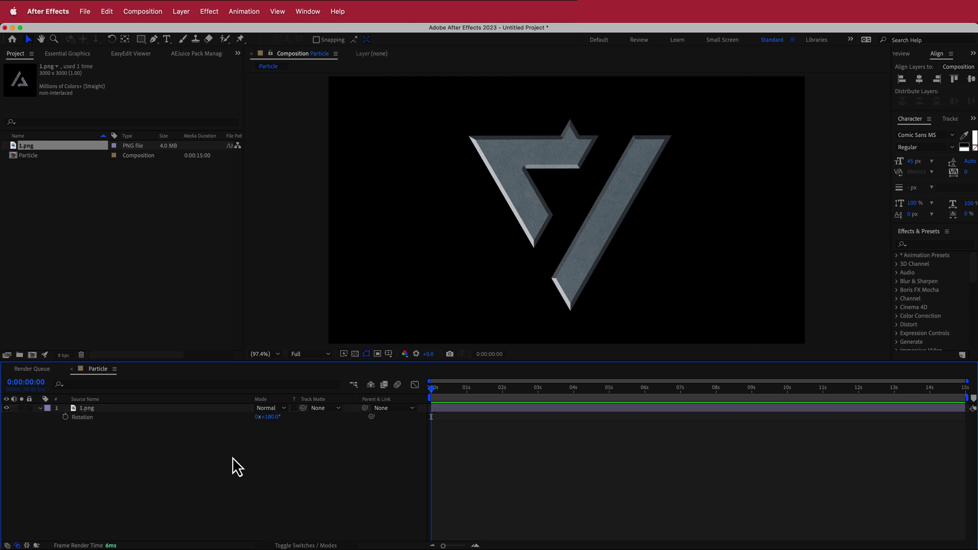
Pre-compose the 1.png layer as a composition named Image, moving all attributes into it.
left_click(93, 411)
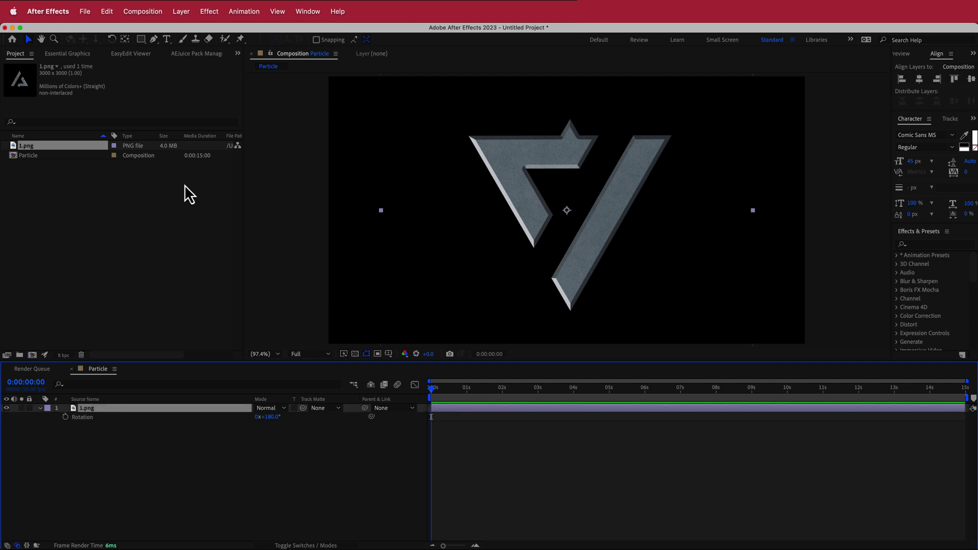
left_click(152, 15)
mouse_move(181, 15)
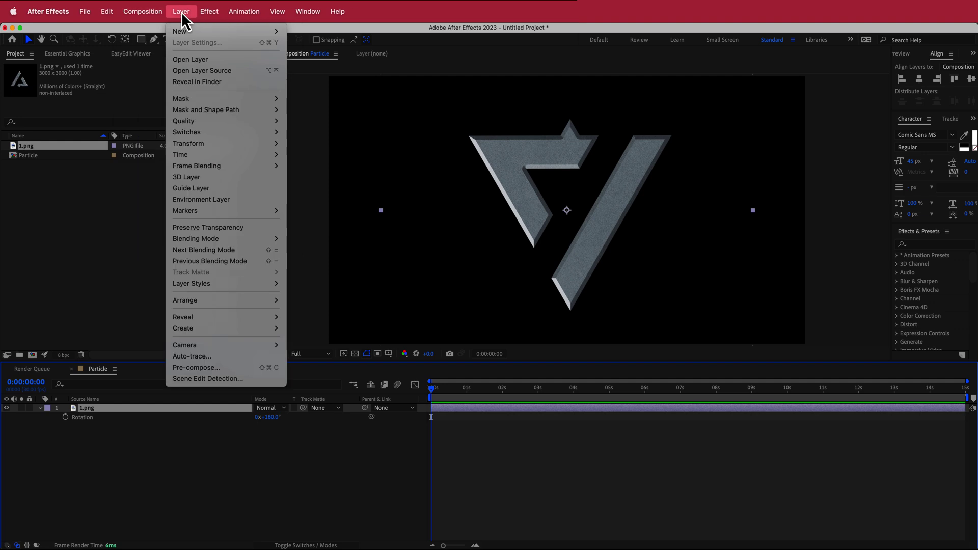
left_click(255, 371)
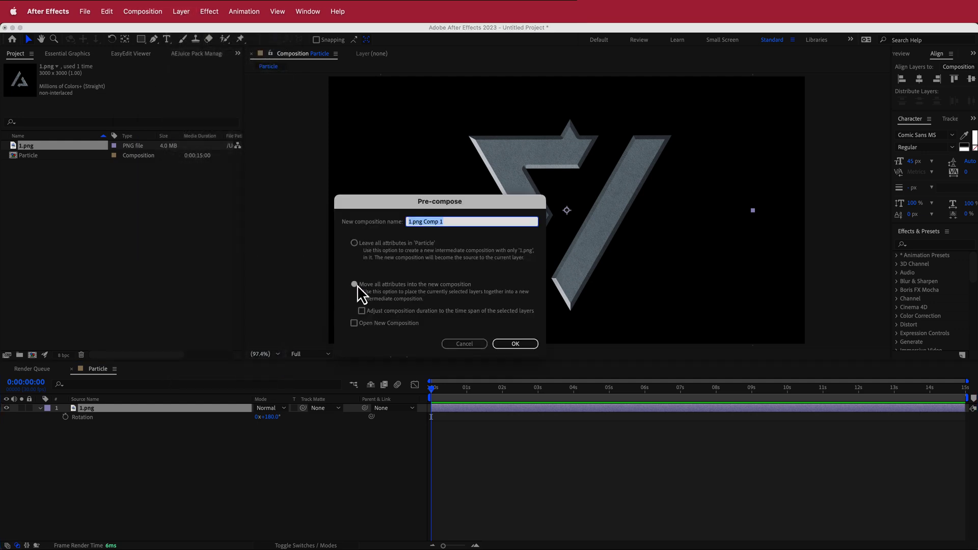
type("Image")
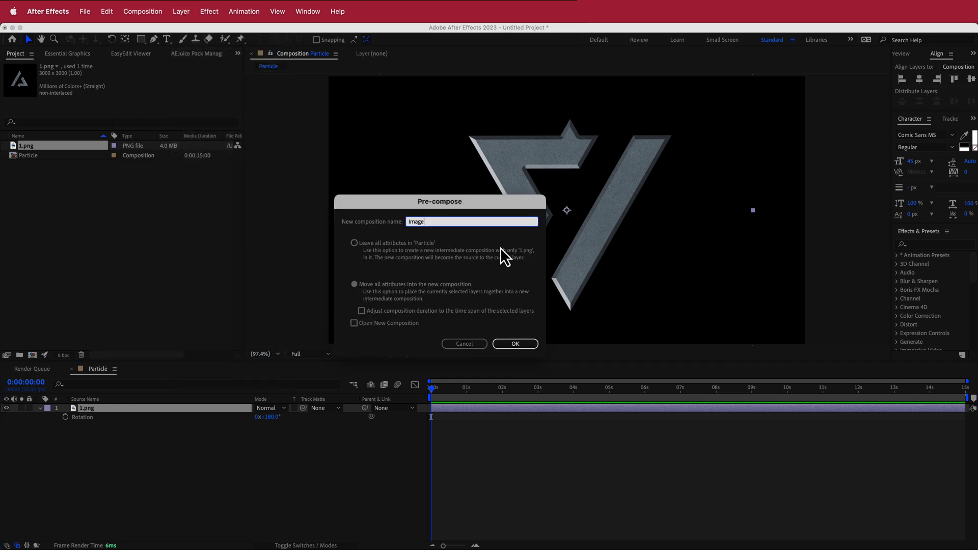
left_click(515, 344)
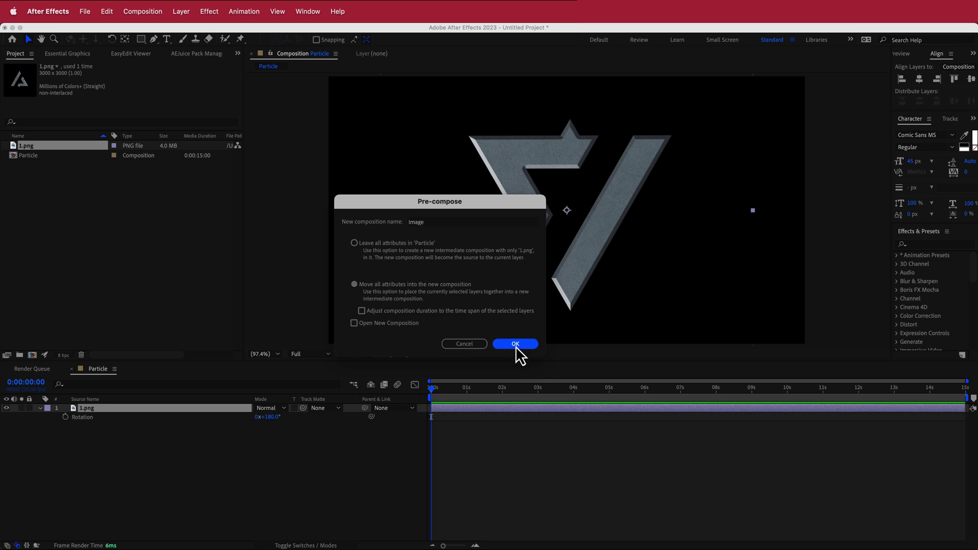
Pre-compose the Image layer as Emitter with all attributes moved, and show the layer switches in the timeline.
left_click_drag(249, 368, 236, 368)
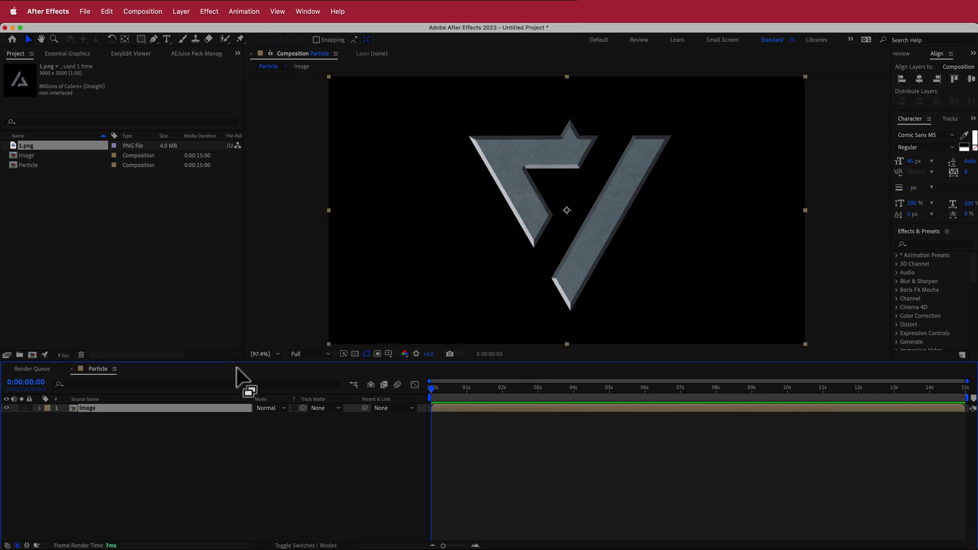
left_click(179, 12)
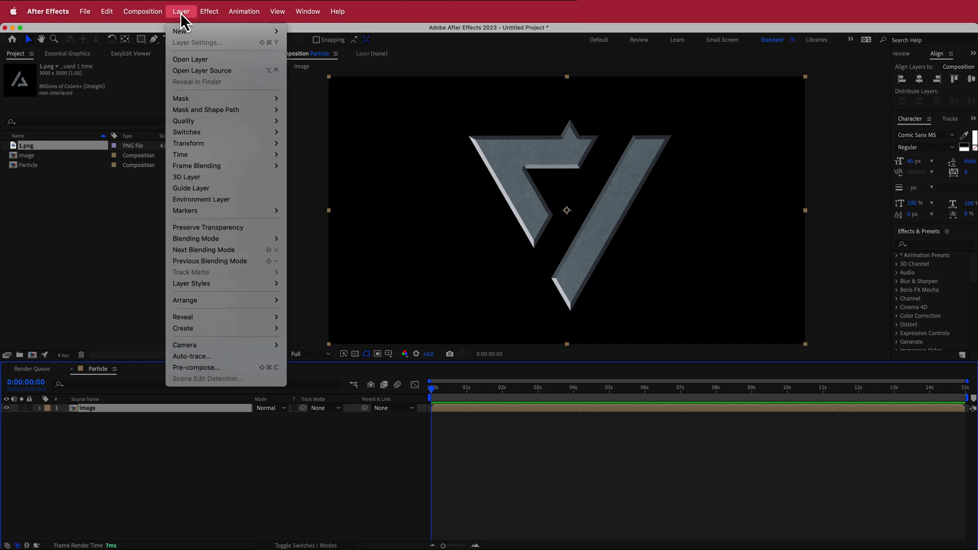
left_click(279, 375)
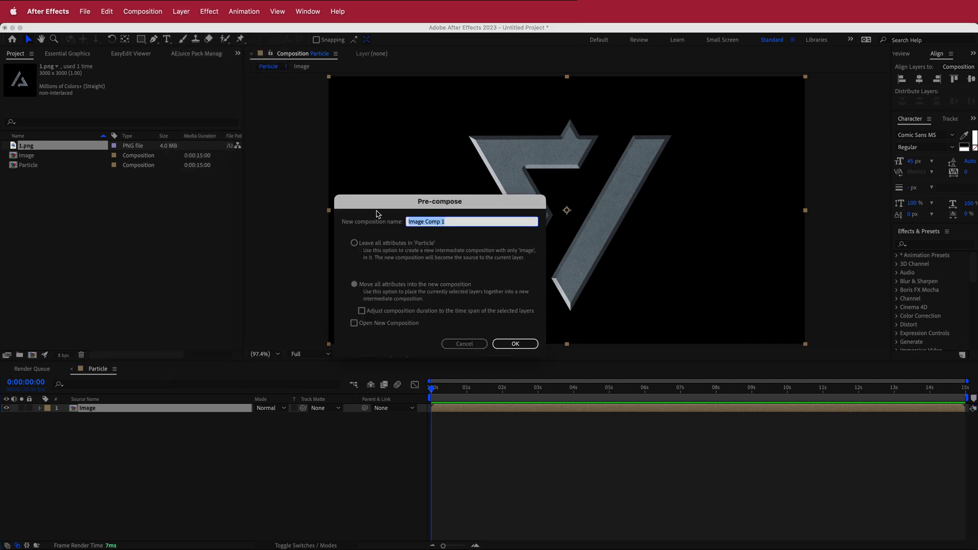
type("Emitter")
left_click(516, 344)
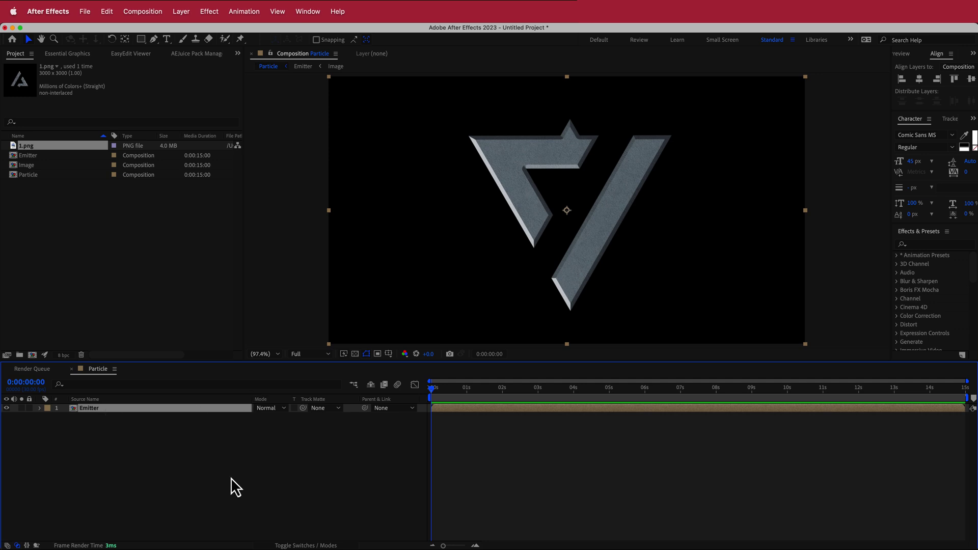
left_click(293, 546)
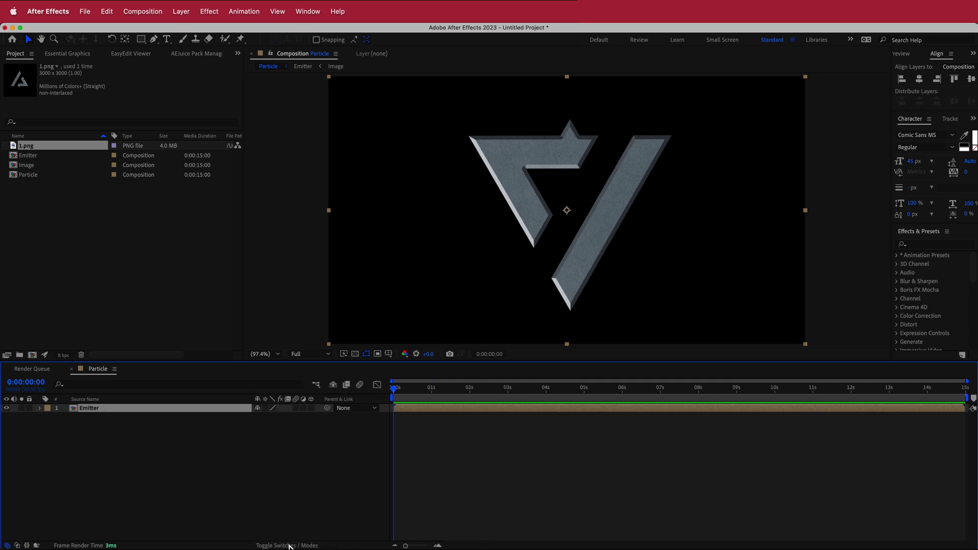
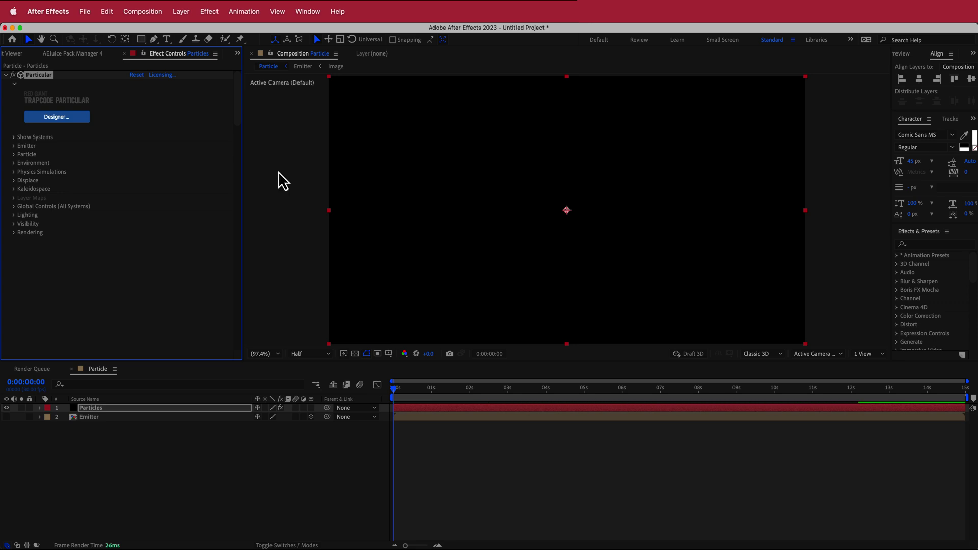
In the Particular effect's Emitter settings, set Emitter Type to Layer, Particles/sec to 100000 and Emitter Size Z to 0.
left_click(14, 147)
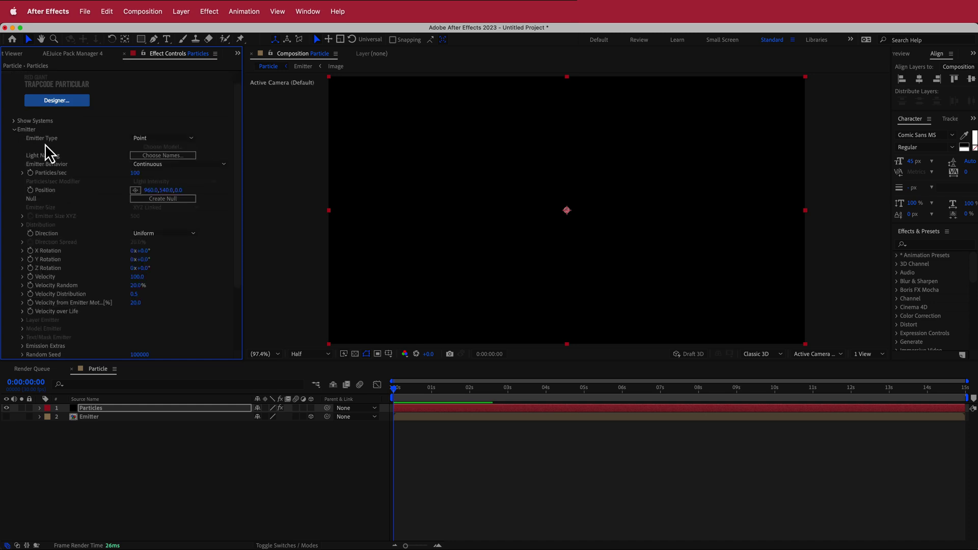
left_click(149, 139)
left_click(177, 196)
left_click(137, 173)
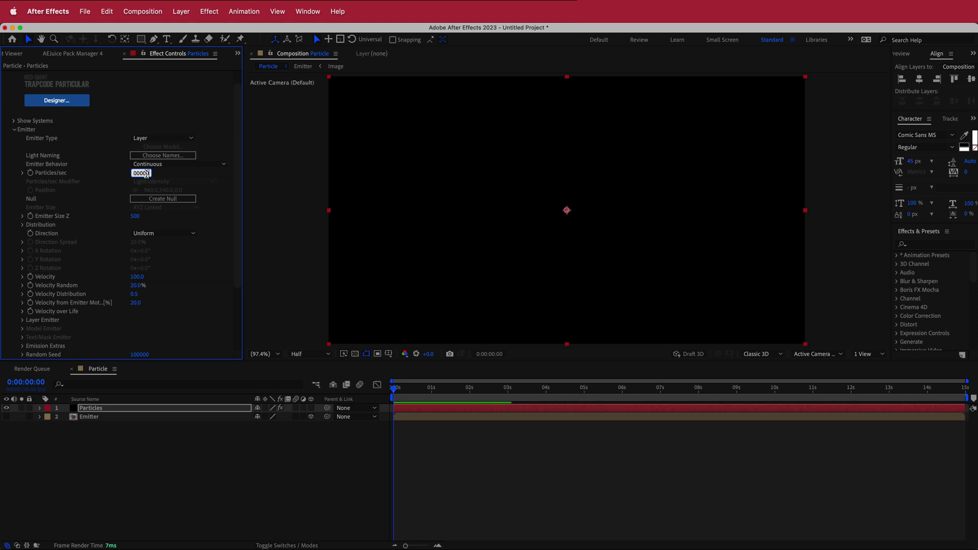
left_click(136, 218)
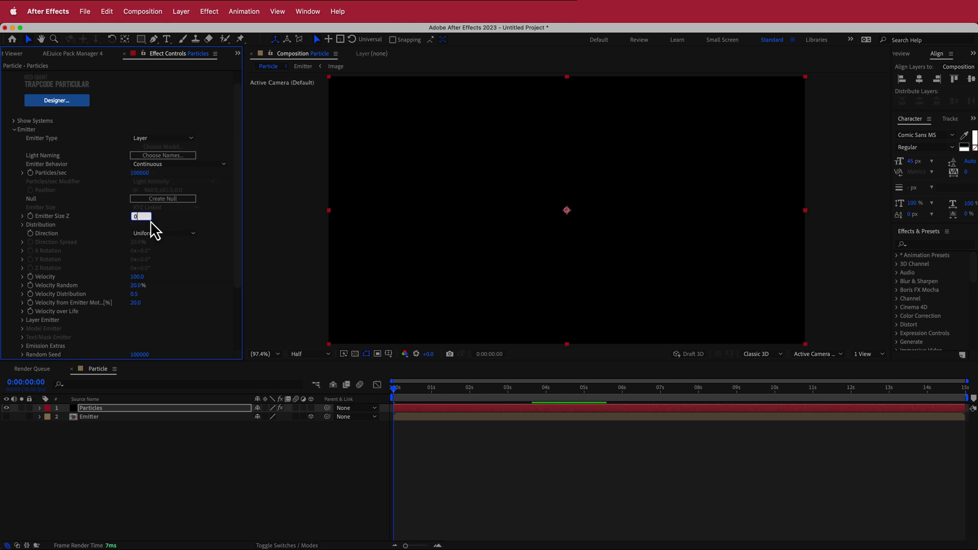
Set the emitter's Velocity, Velocity Random, Velocity Distribution and Velocity from Emitter Motion all to 0.
left_click(136, 279)
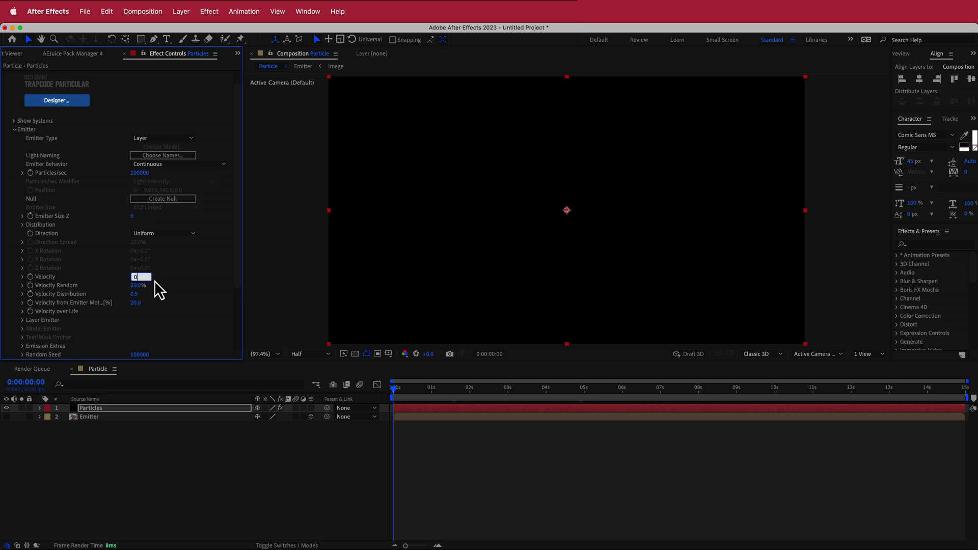
left_click(138, 286)
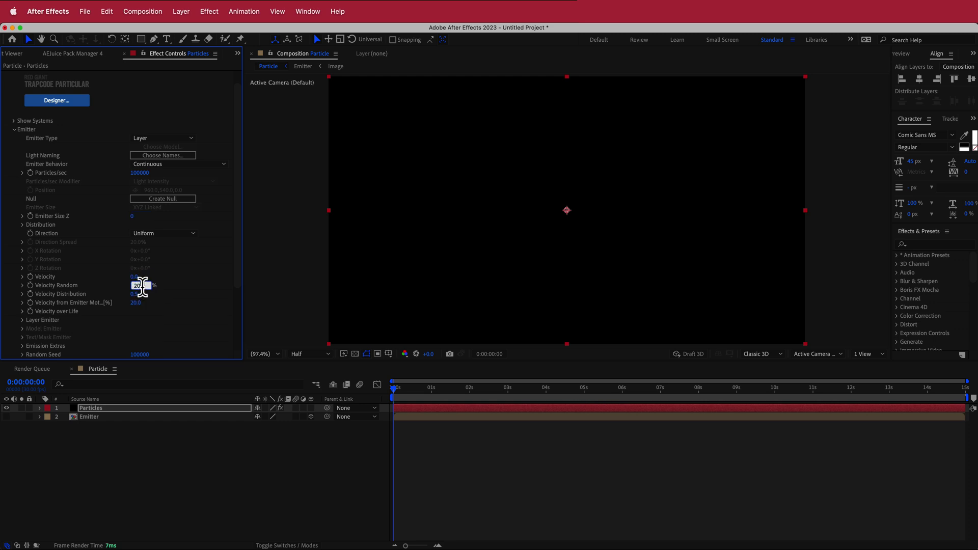
type("0")
left_click(135, 295)
type("0")
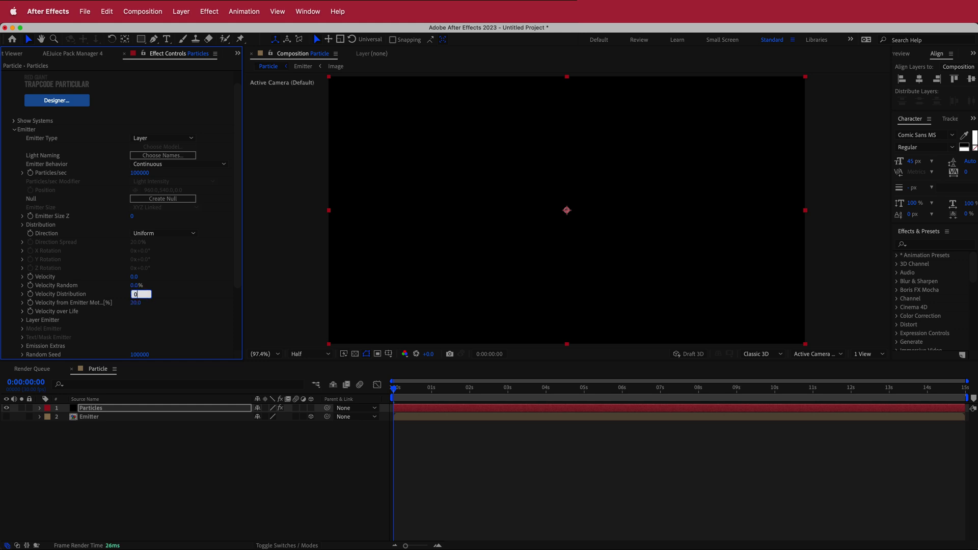
left_click(138, 304)
type("0")
key("Return")
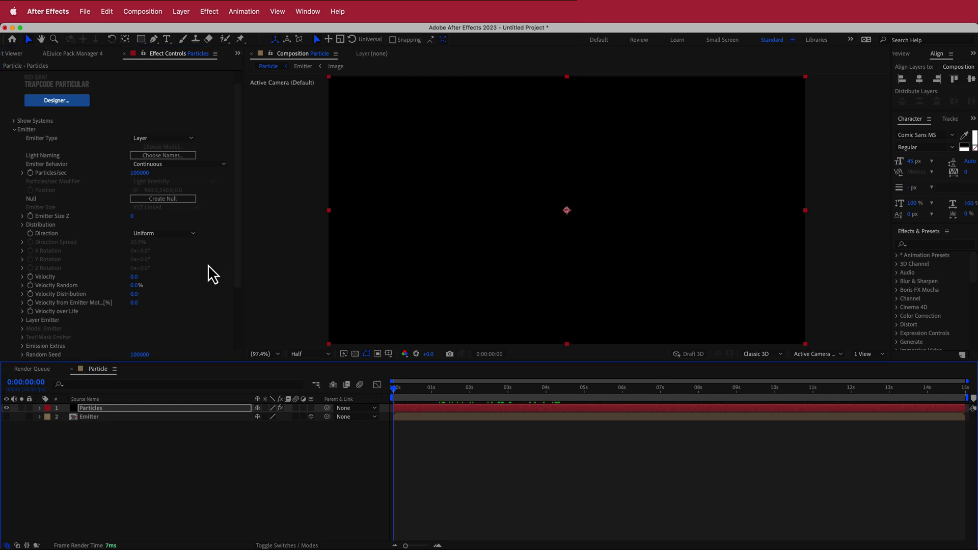
Choose the Emitter layer as the Layer Emitter's source and check the particles at 0:00:01:19.
left_click(23, 320)
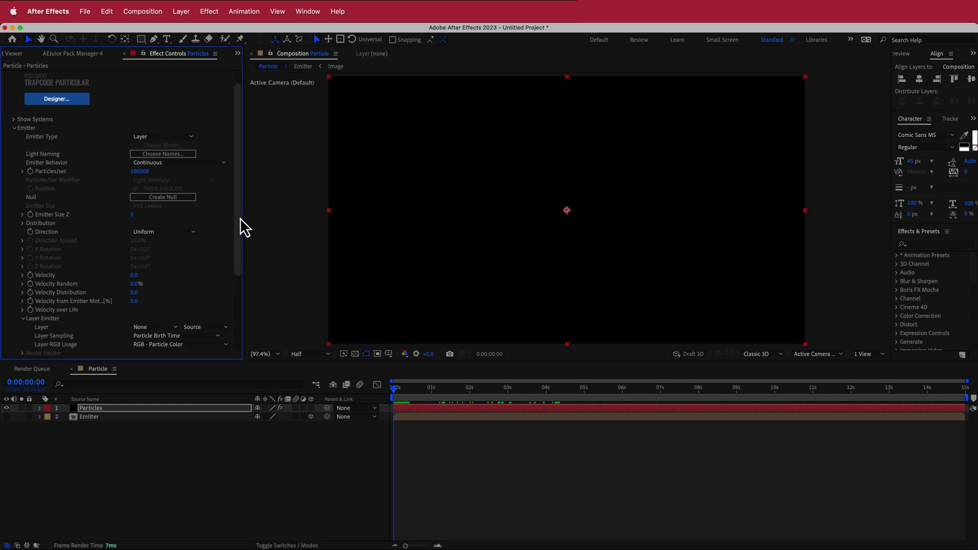
scroll(239, 217, "down", 3)
left_click(148, 249)
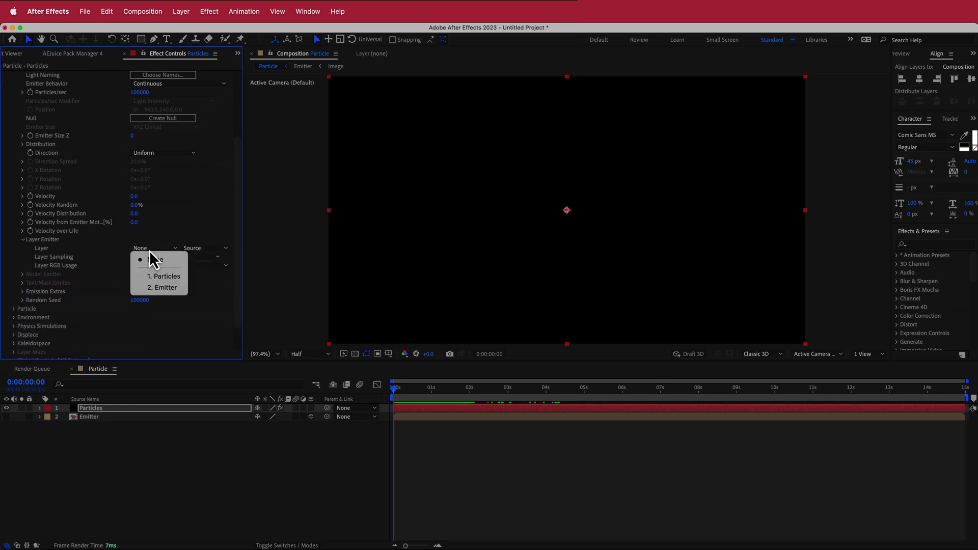
left_click(167, 288)
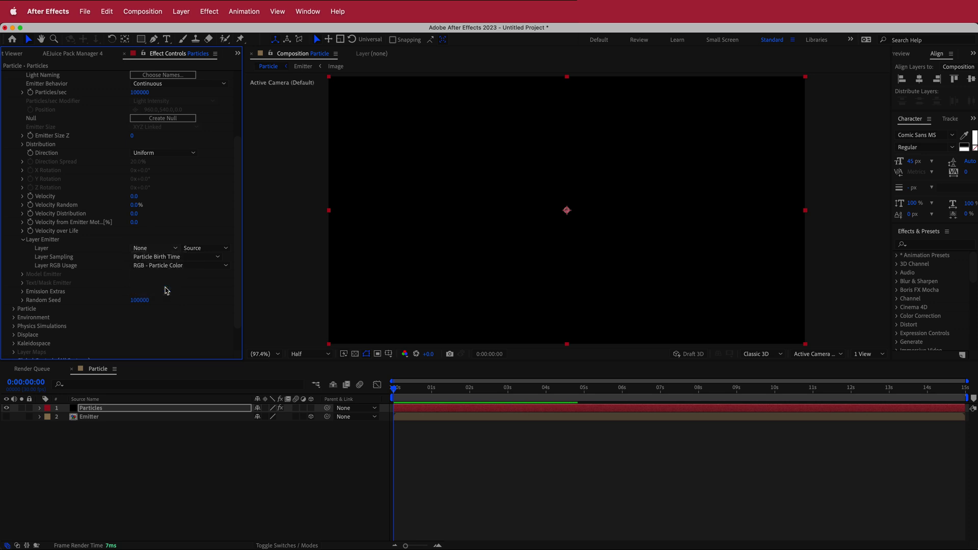
left_click_drag(387, 392, 456, 396)
key("space")
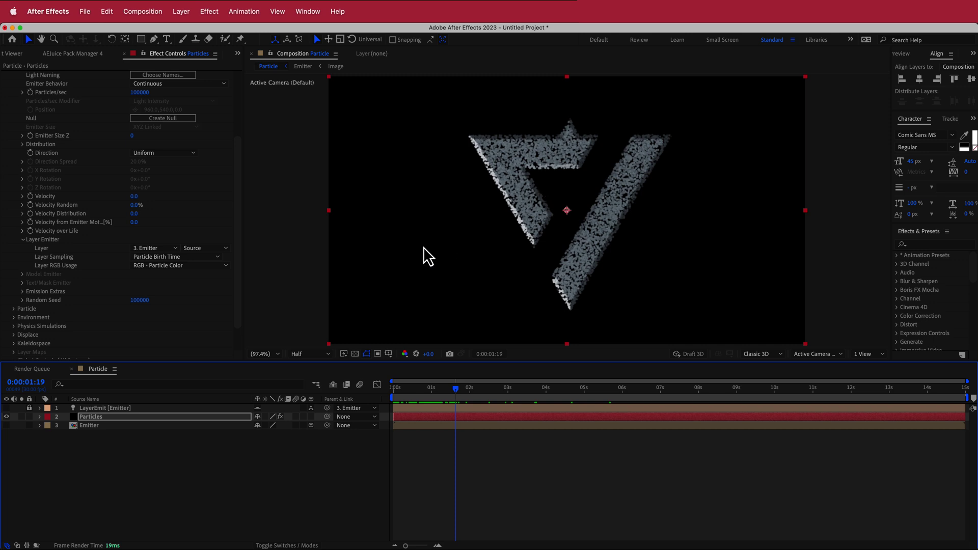
In the Particle settings, set Sphere Feather to 0 and Size to 3.
scroll(128, 158, "up", 2)
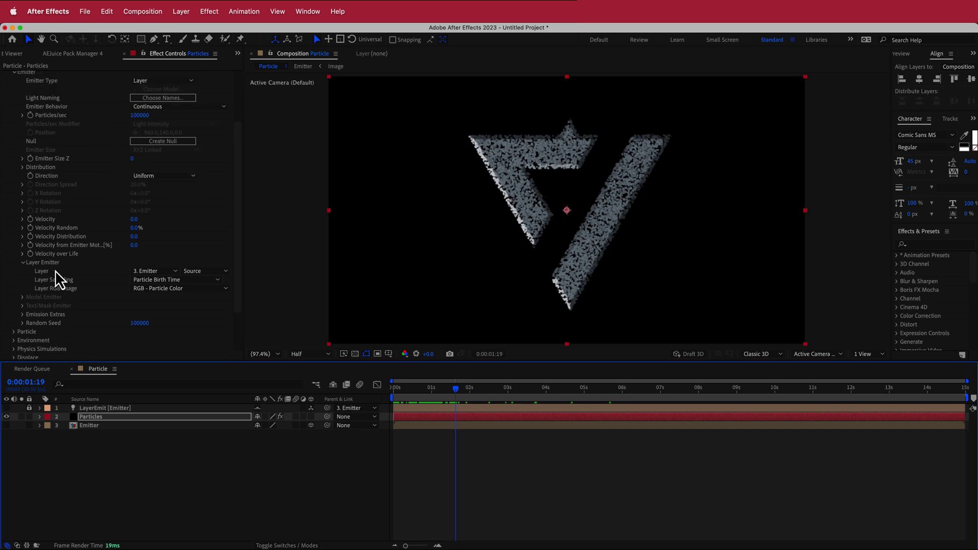
left_click(16, 332)
scroll(17, 331, "down", 8)
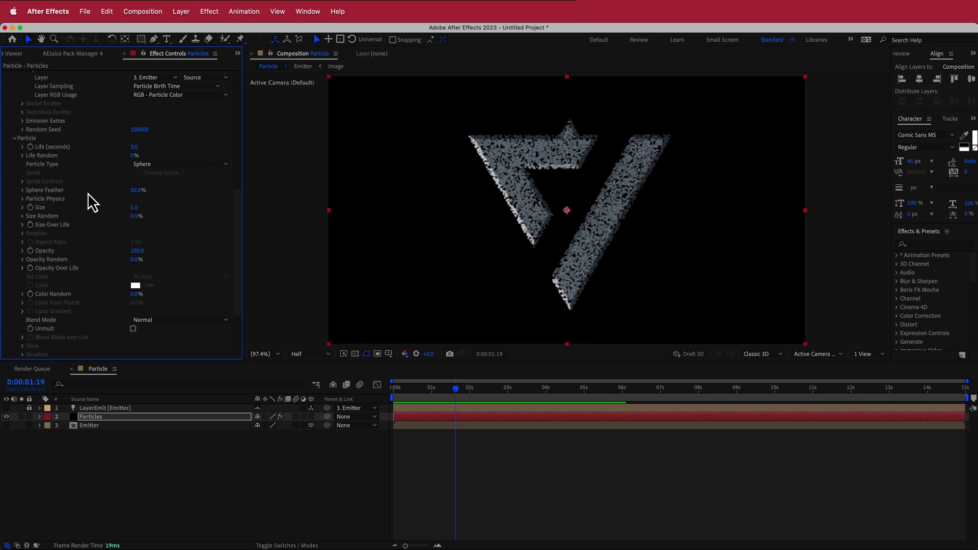
left_click(135, 190)
type("0")
key("Return")
left_click(134, 207)
type("3")
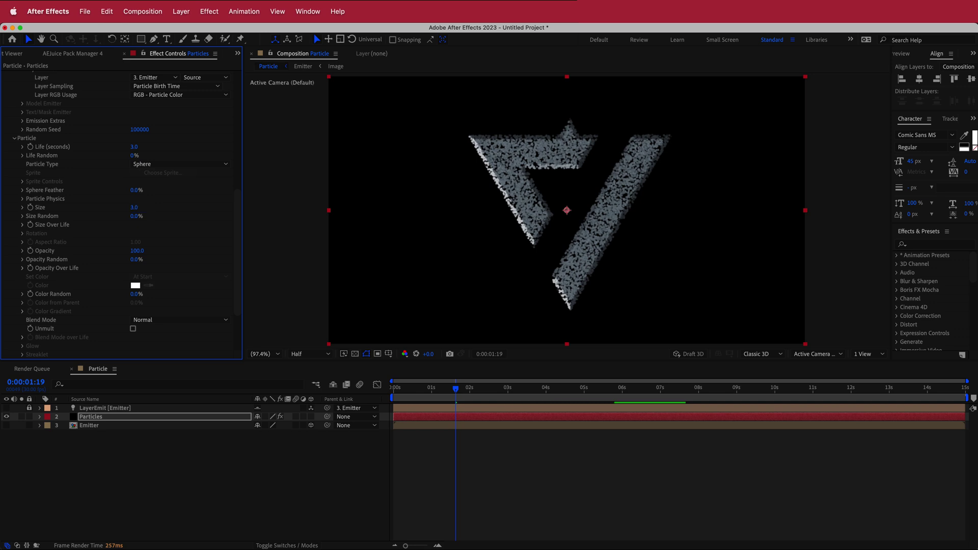
key("Return")
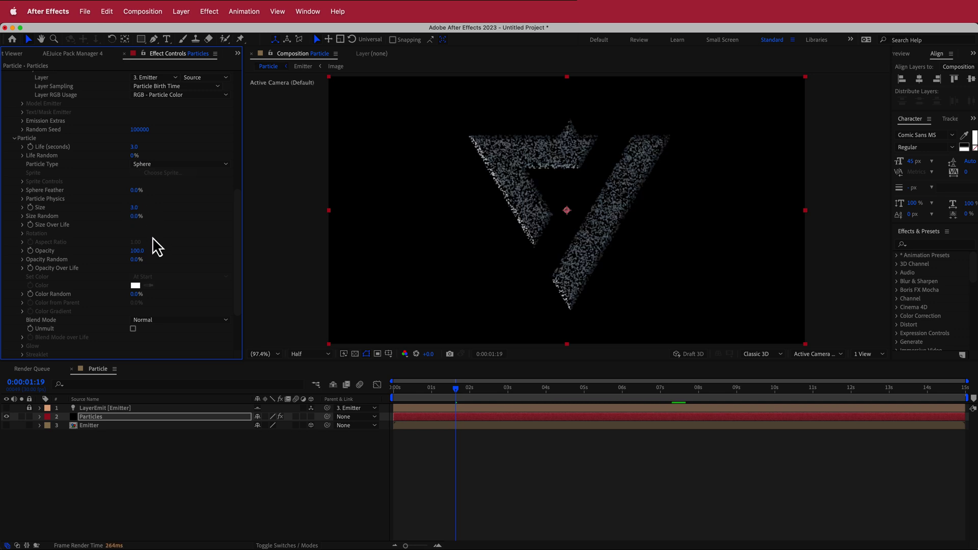
Apply the Offset Slope preset curve from the Smooth group to the particles' Size Over Life.
left_click(22, 225)
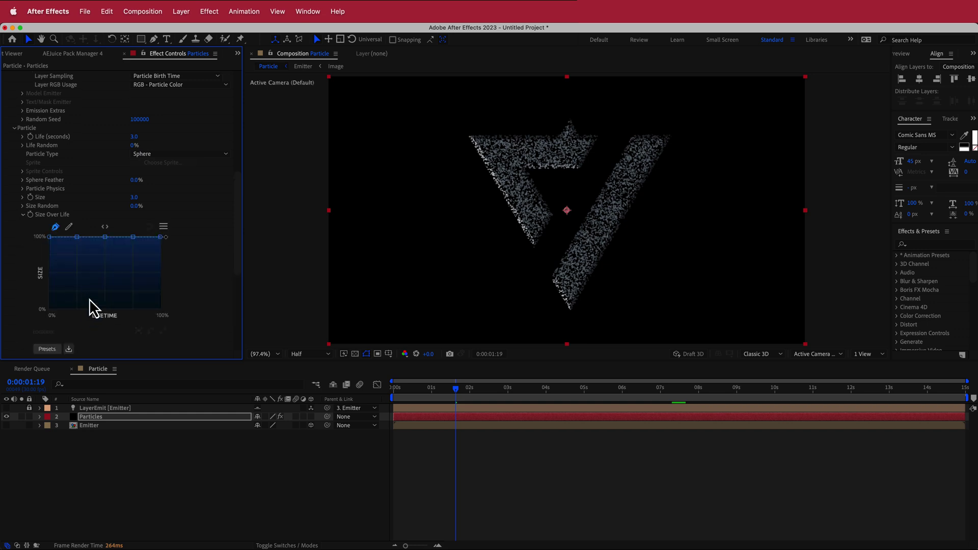
scroll(77, 306, "down", 2)
left_click(47, 327)
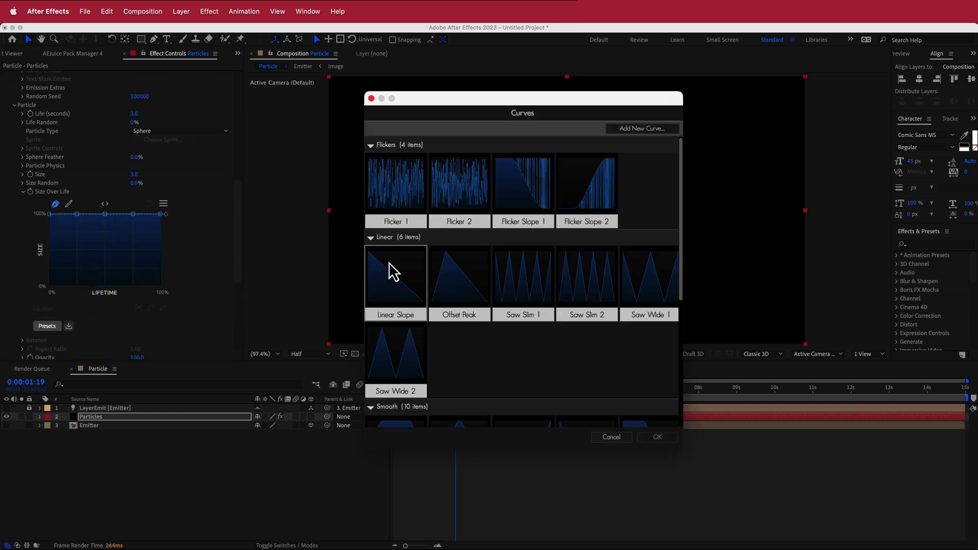
scroll(397, 270, "down", 5)
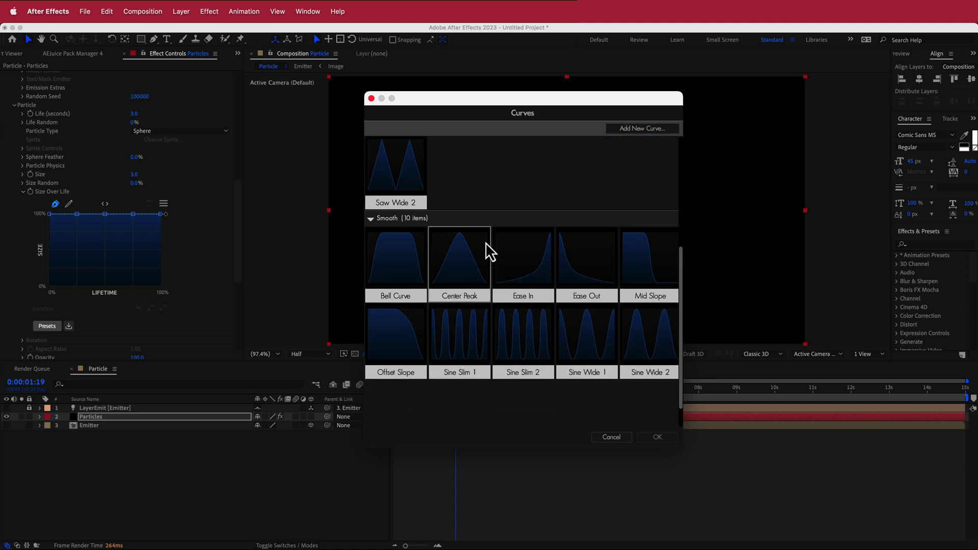
left_click(406, 312)
left_click(658, 438)
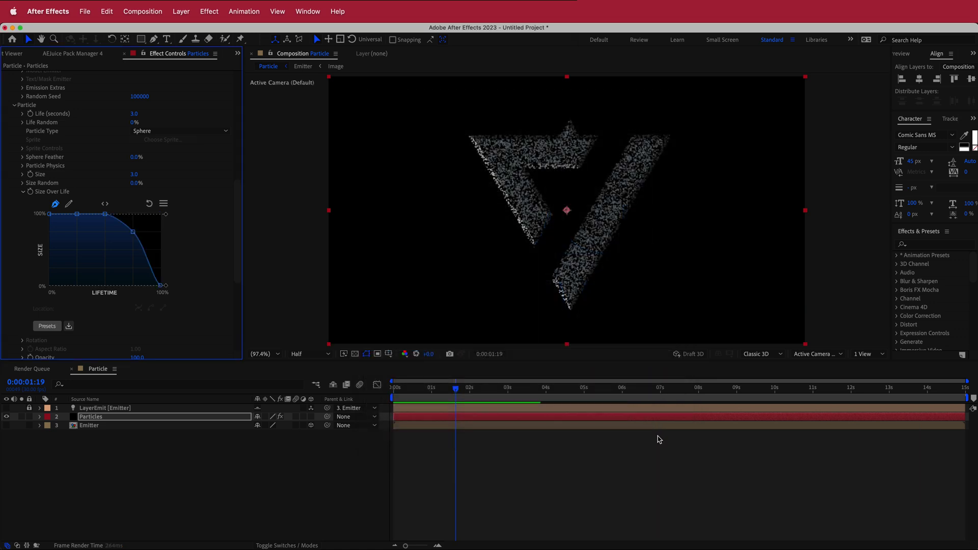
Set the particles' Opacity Random to 100% and apply the Offset Slope preset curve to Opacity Over Life.
scroll(240, 224, "down", 5)
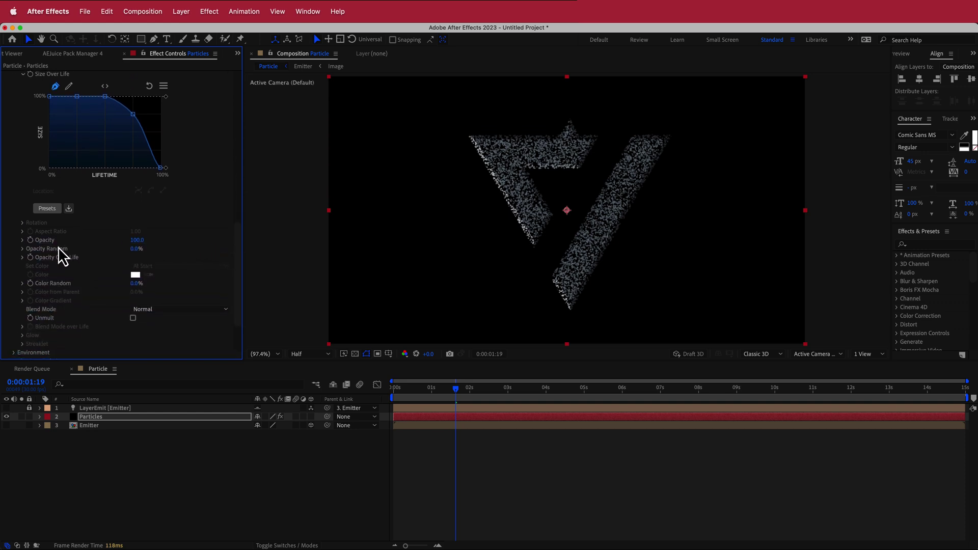
left_click_drag(136, 249, 208, 252)
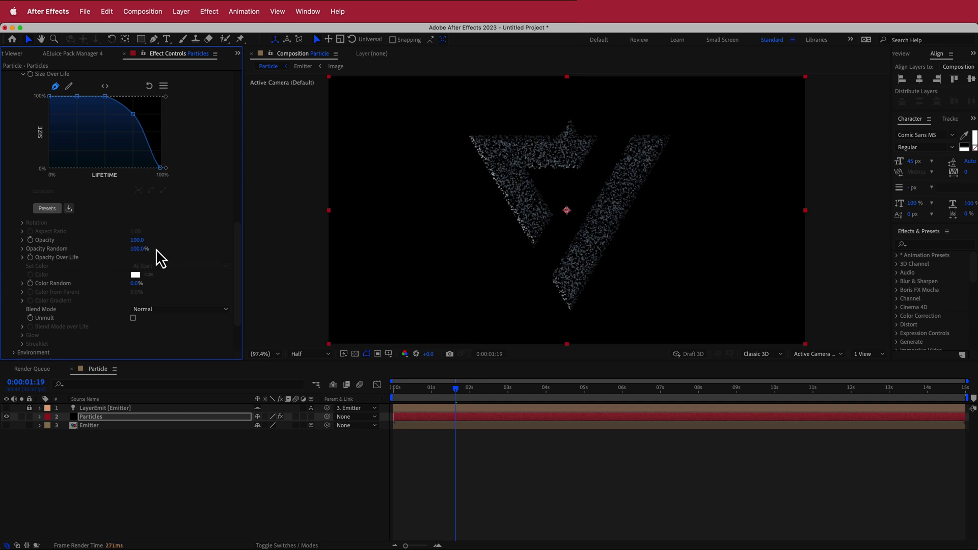
left_click(23, 258)
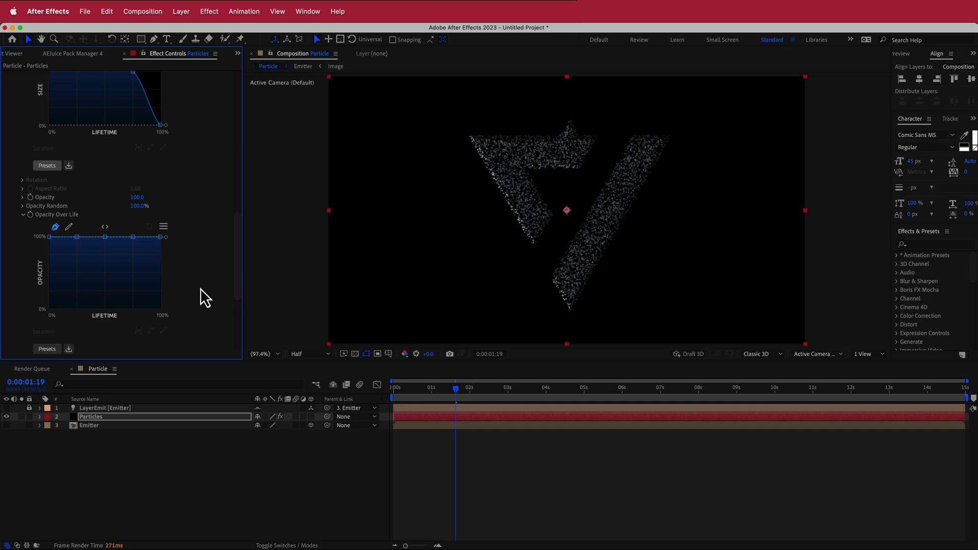
scroll(153, 311, "down", 1)
left_click(45, 327)
scroll(417, 255, "down", 3)
scroll(413, 258, "down", 3)
left_click(393, 337)
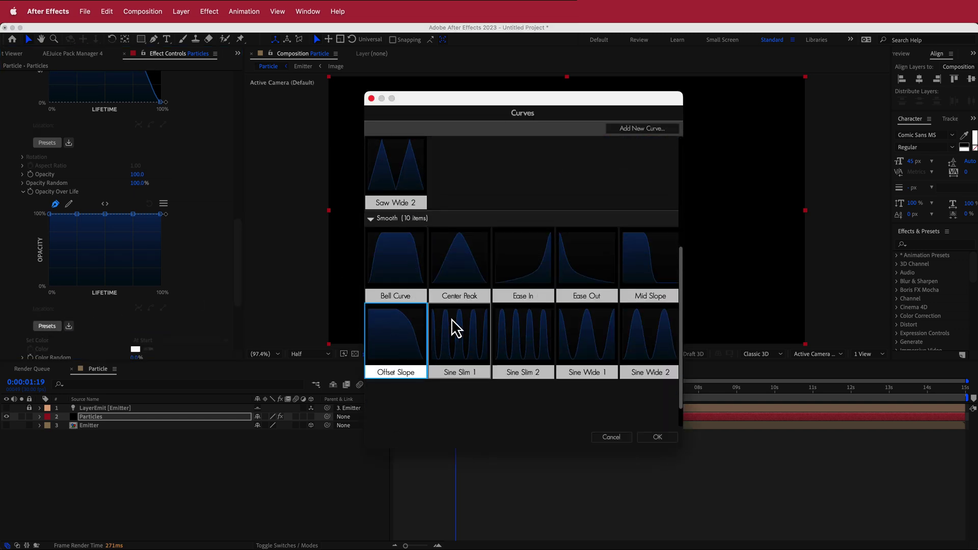
left_click(658, 437)
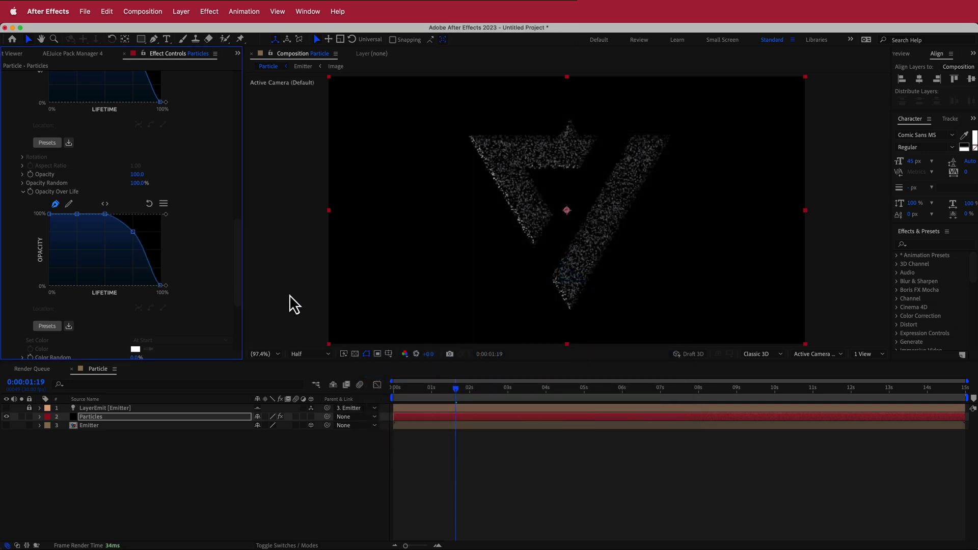
Change the particles' Blend Mode to Screen and check the result at 0:00:02:16.
left_click_drag(237, 238, 240, 275)
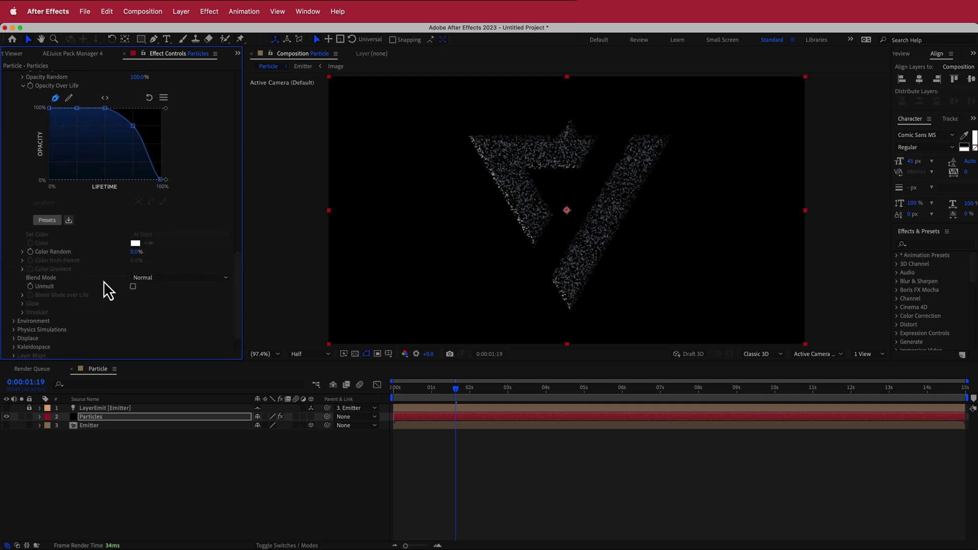
left_click(156, 279)
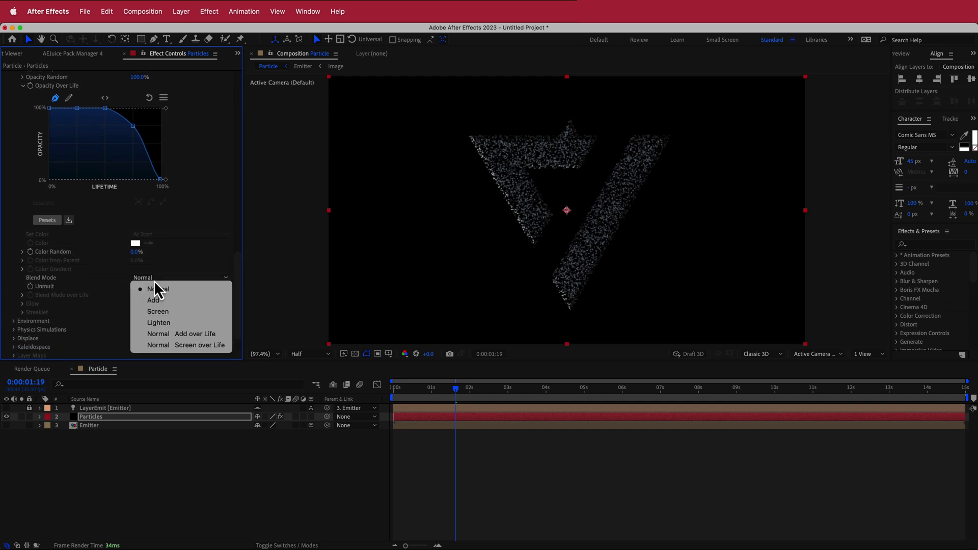
left_click(171, 313)
left_click_drag(456, 388, 490, 393)
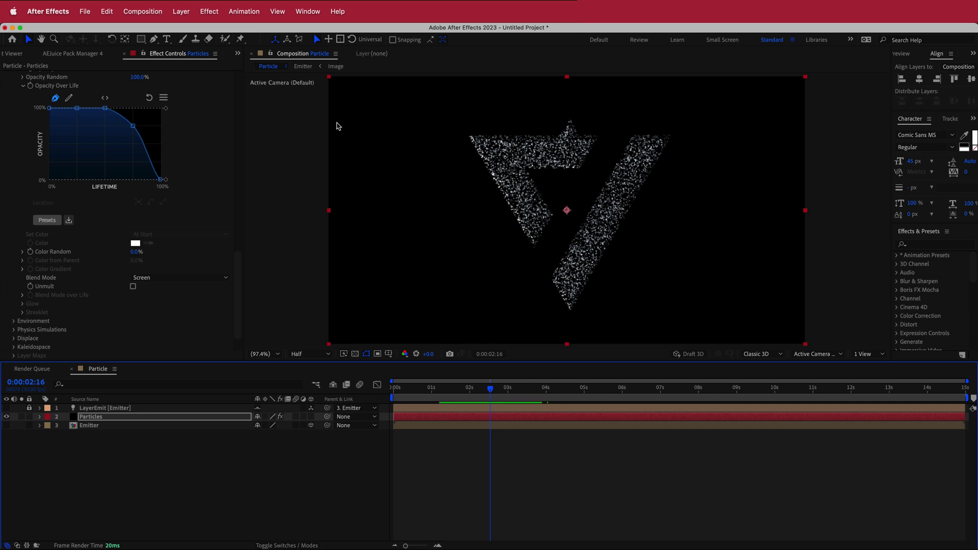
In the Particular effect's Environment settings, set Wind X to 500.
left_click_drag(240, 267, 237, 279)
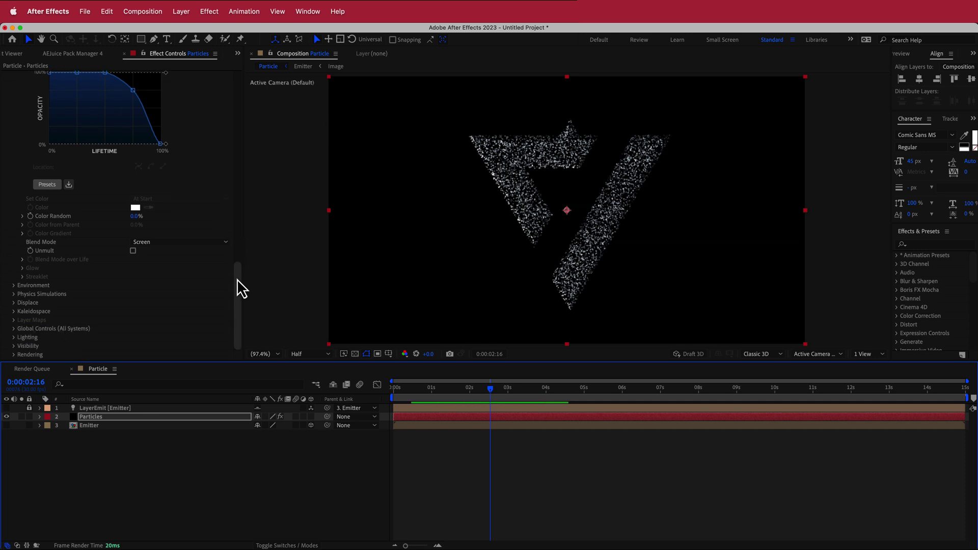
left_click(14, 286)
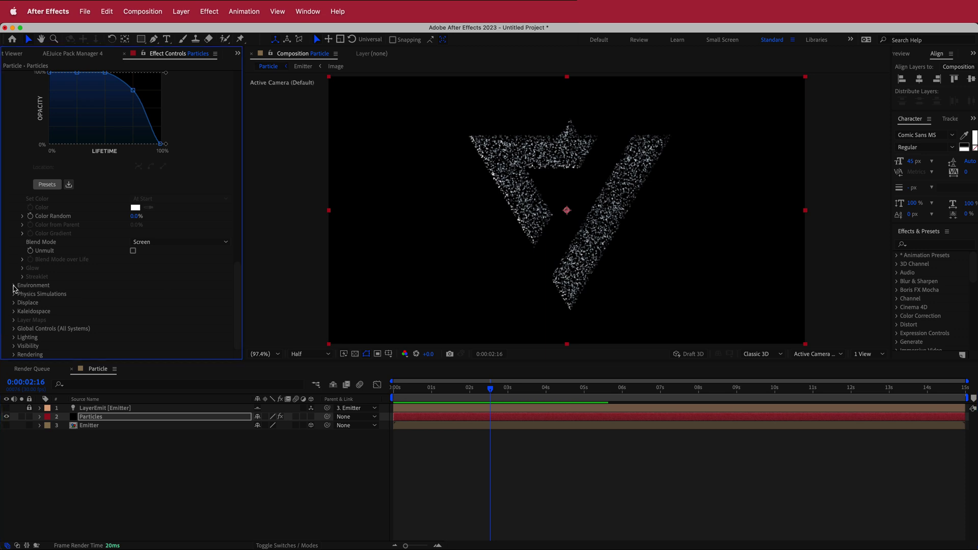
scroll(242, 280, "down", 3)
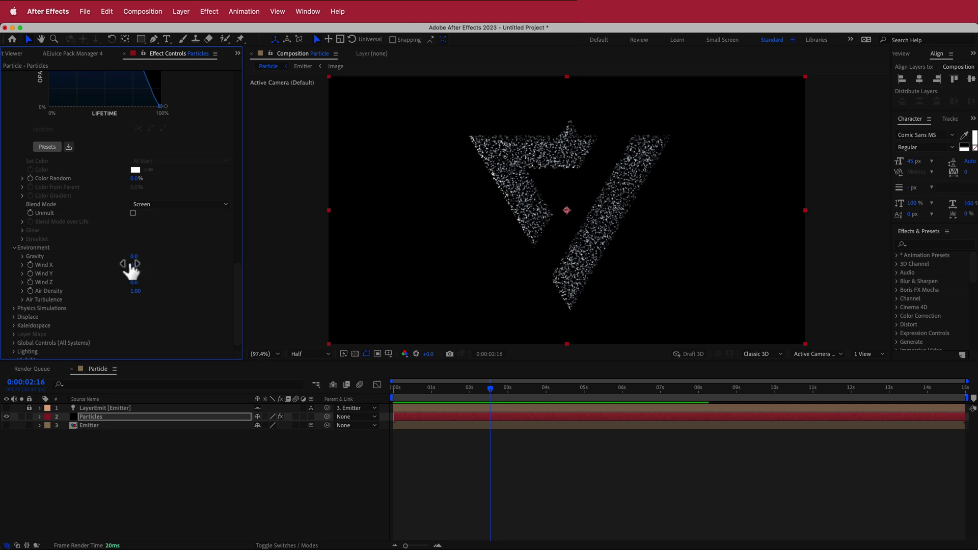
left_click(134, 265)
type("5")
key("Return")
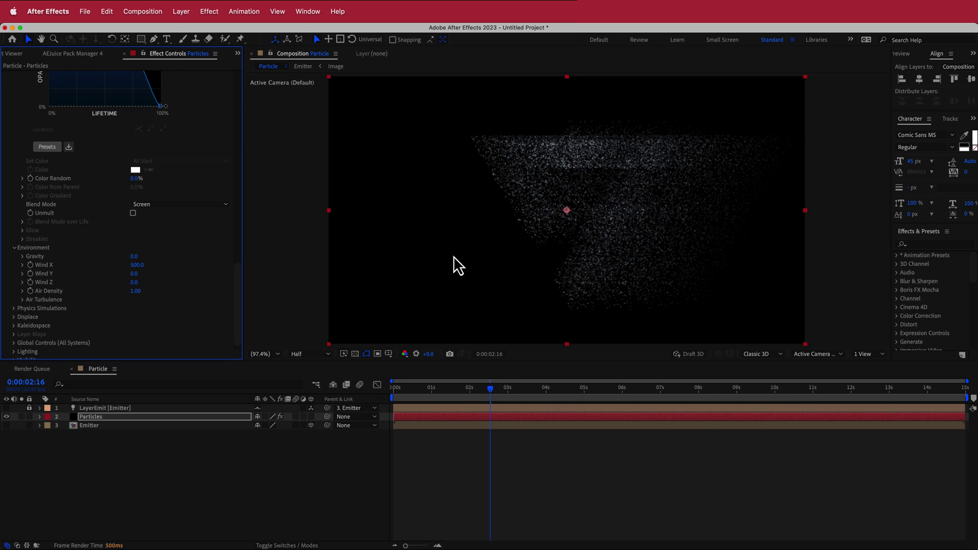
Try a Wind X value of -500 on the particles.
left_click(134, 266)
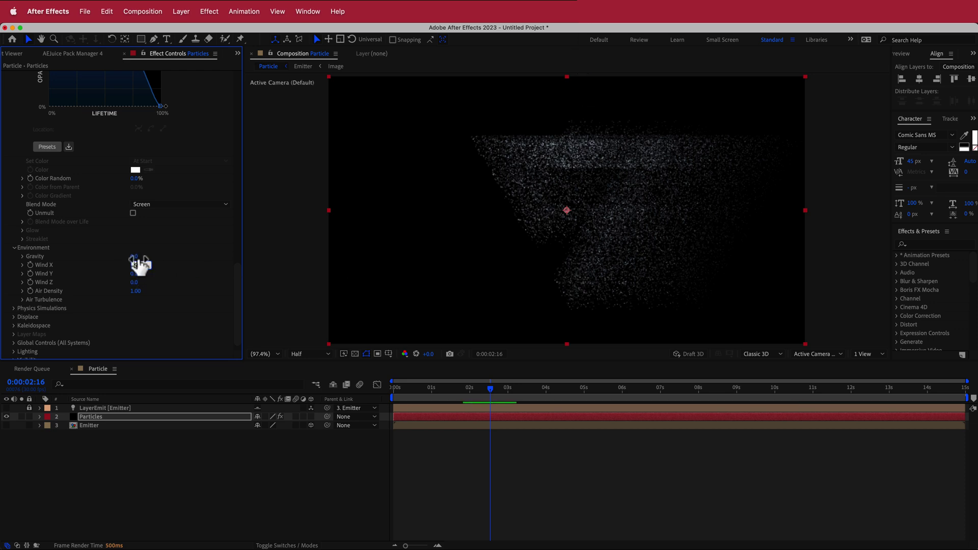
type("-500")
key("Return")
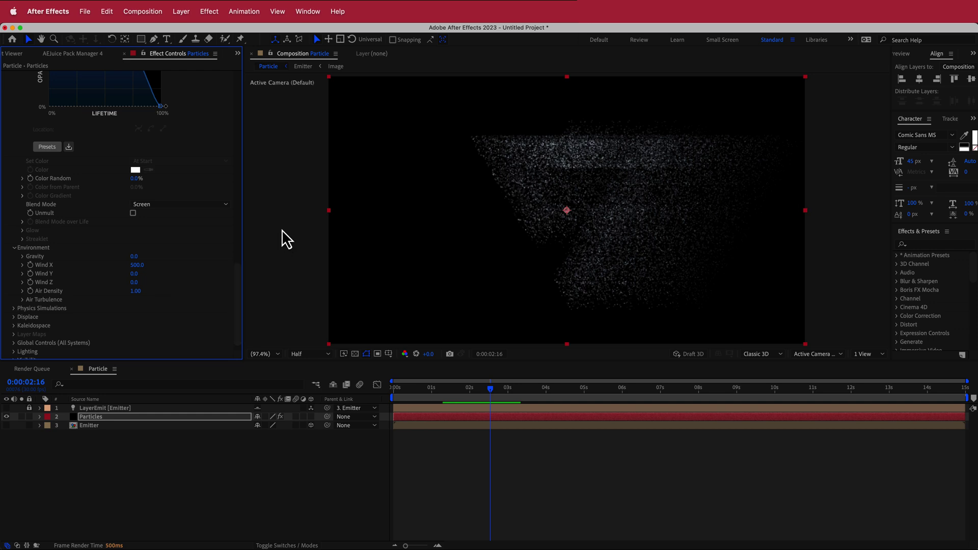
In the Environment's Air Turbulence settings, set Affect Position to 100.
left_click(23, 300)
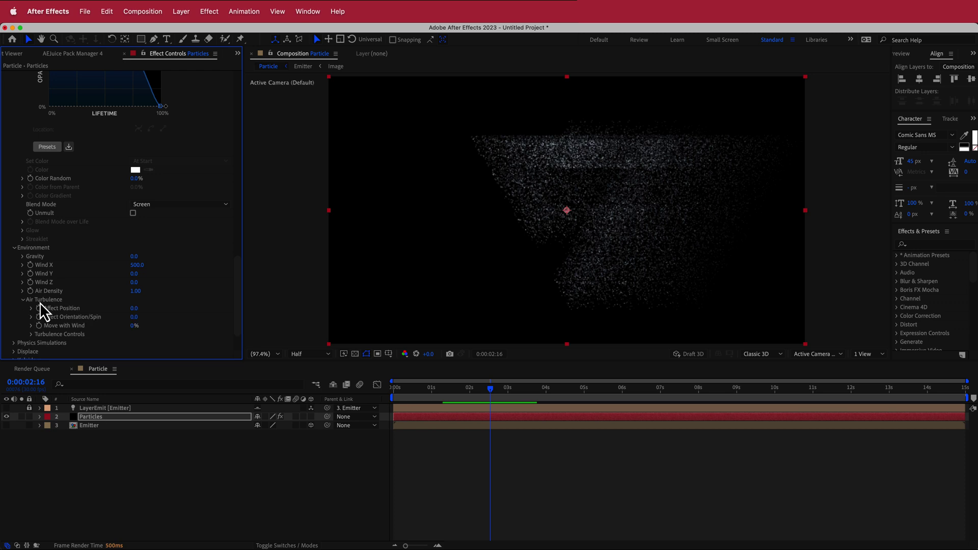
left_click(134, 309)
type("10")
key("Return")
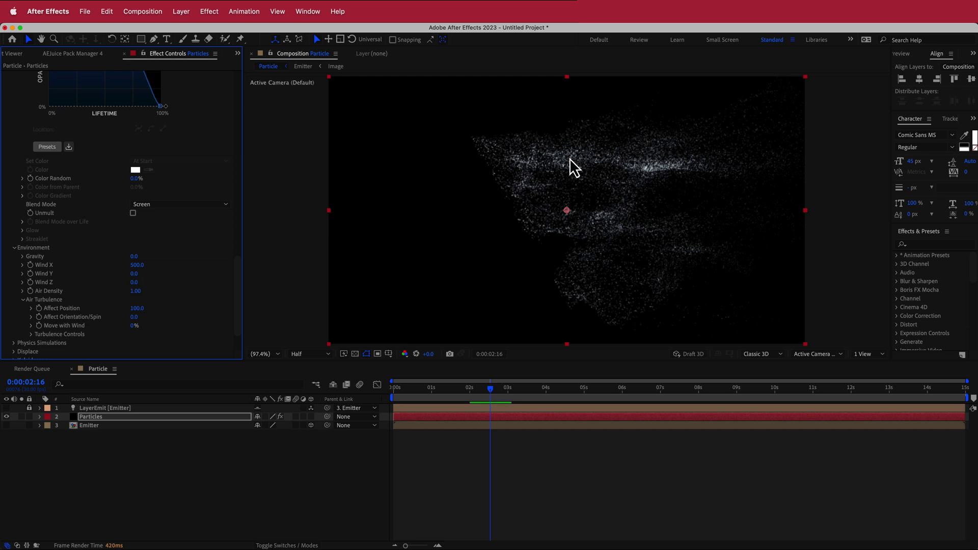
Keyframe the emitter's Particles/sec at 100000 at 0:00:03:00 and 0 at 0:00:05:01, and return to 0:00:01:29.
left_click_drag(490, 390, 507, 388)
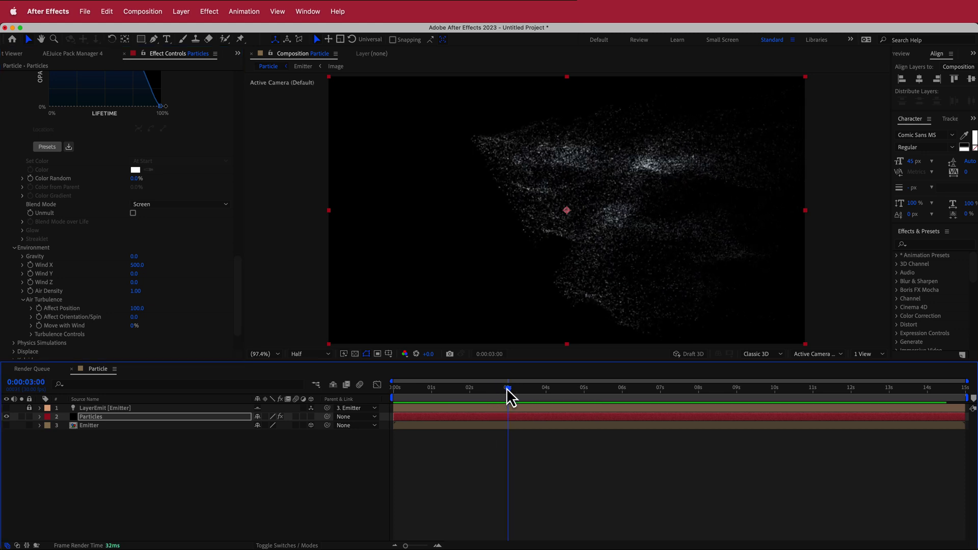
left_click_drag(236, 257, 242, 104)
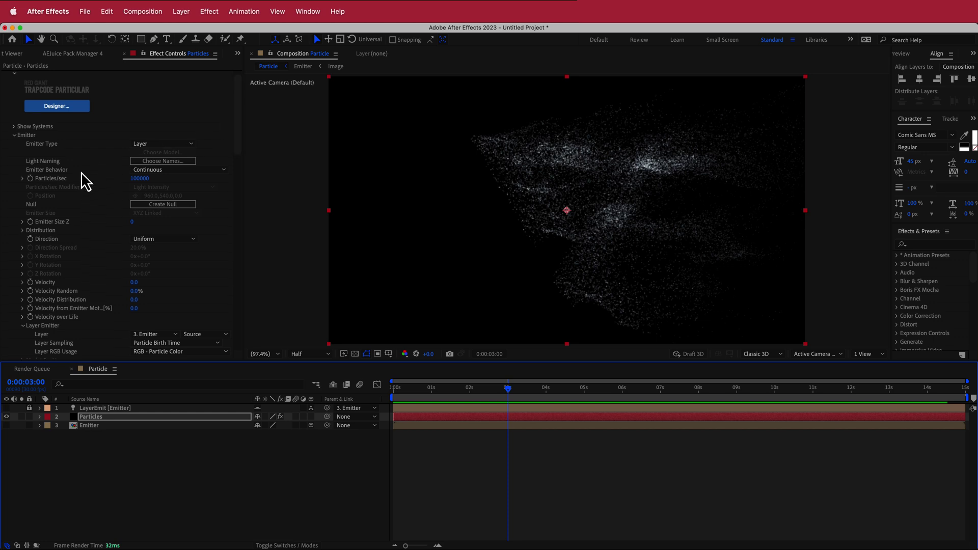
left_click(30, 178)
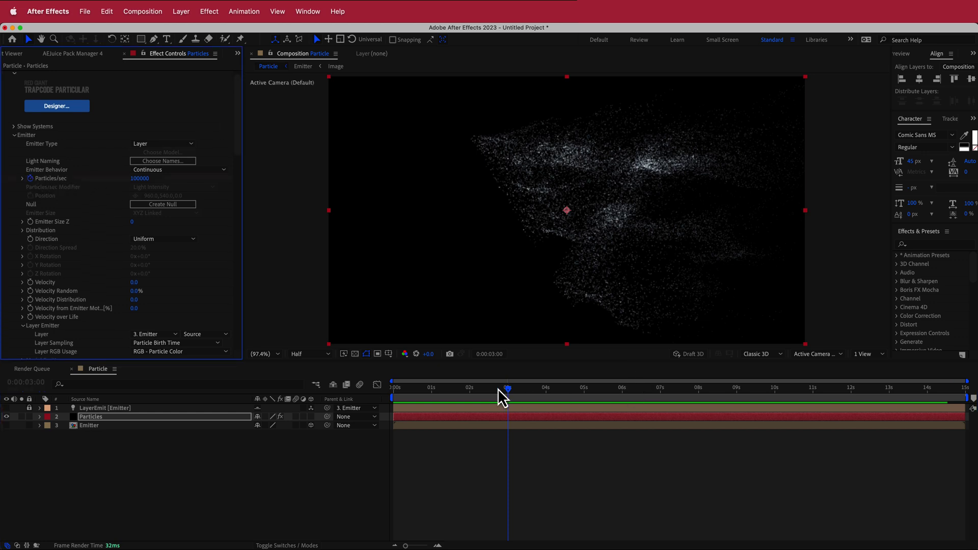
left_click_drag(508, 388, 586, 392)
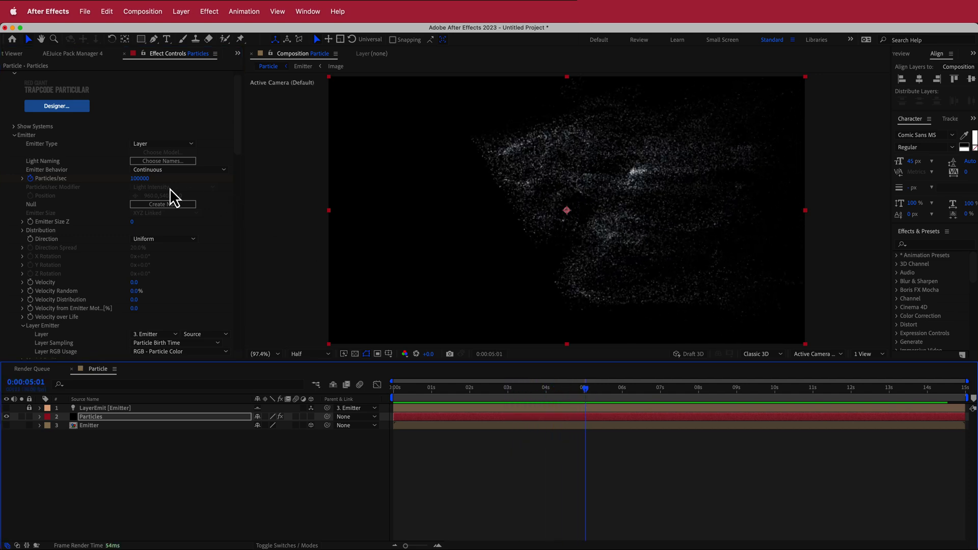
left_click(139, 179)
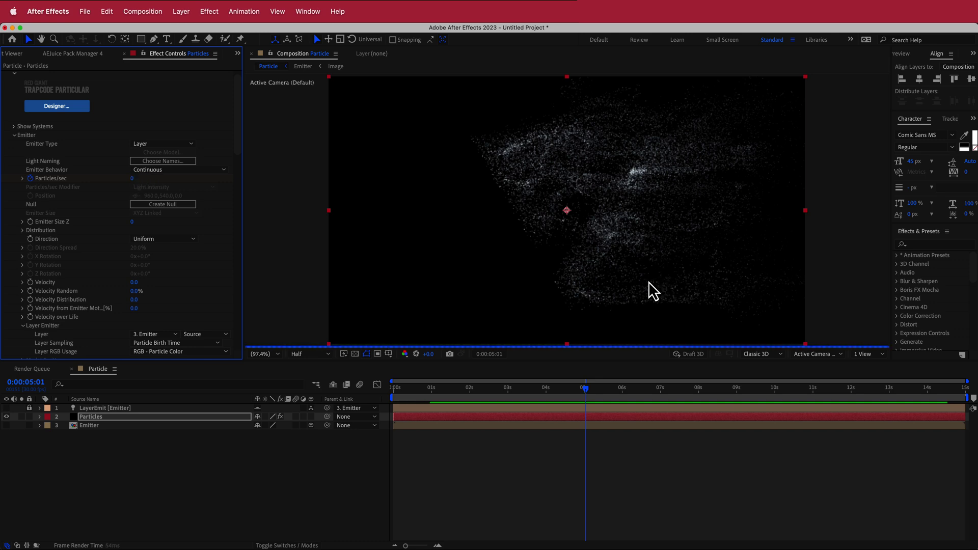
left_click_drag(586, 393, 469, 389)
Duplicate the Particles layer and rename the upper copy Particles 2.
left_click(182, 481)
left_click(96, 418)
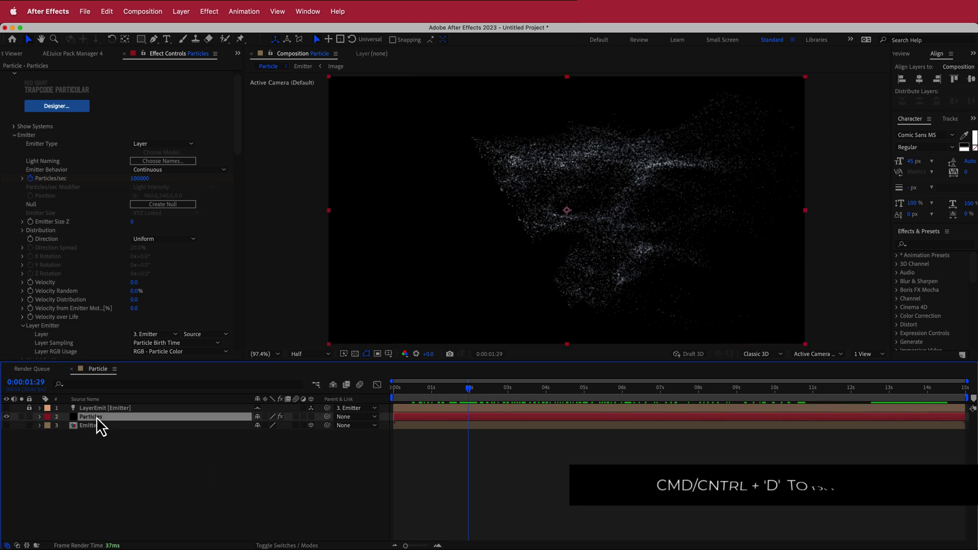
key("super+d")
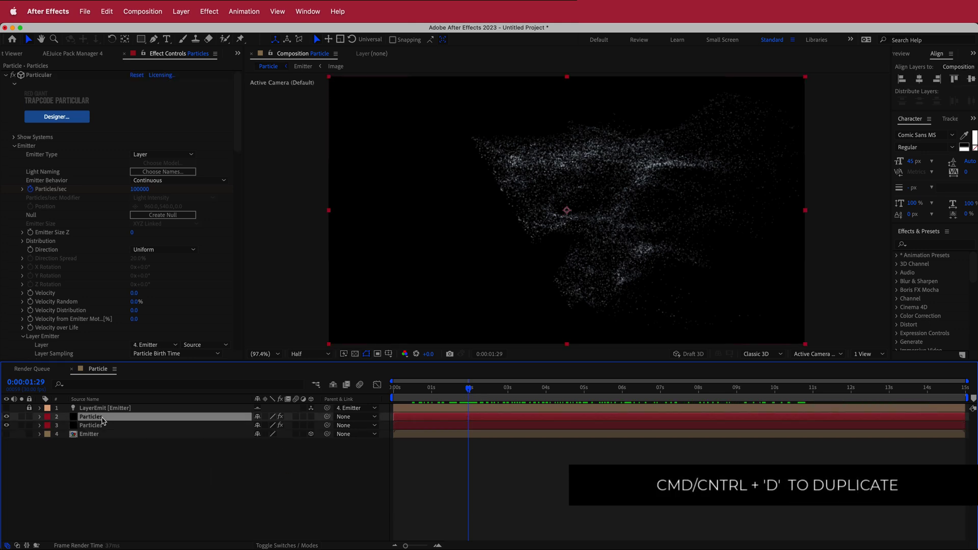
key("Return")
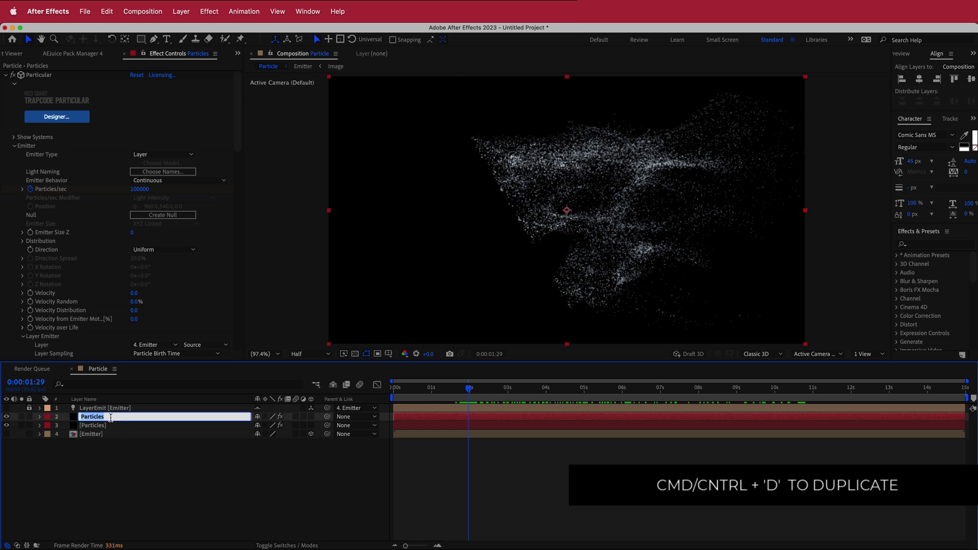
type("Particles 2")
left_click(132, 460)
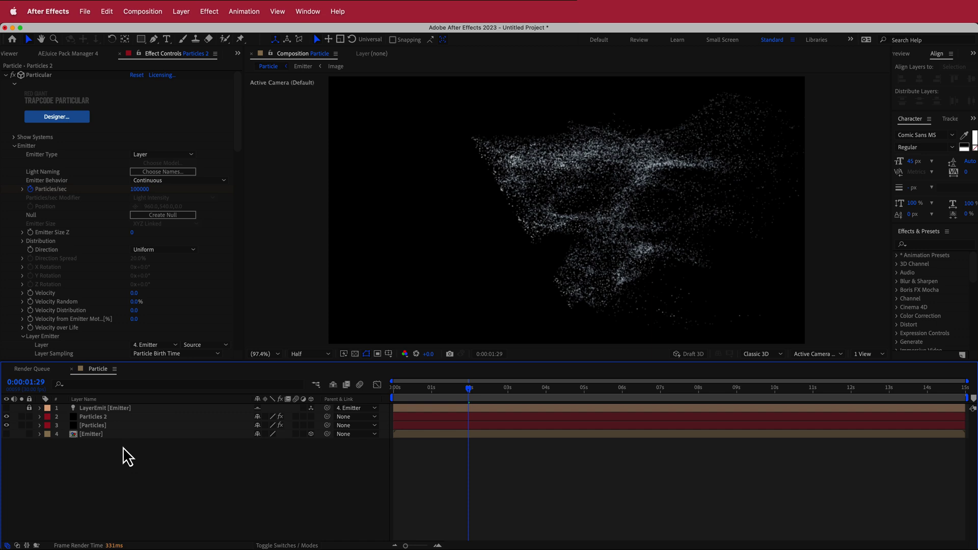
Reveal the Particles 2 layer's Particles/sec keyframes and move both so they fall at about 5 and 7 seconds.
left_click(94, 420)
key("u")
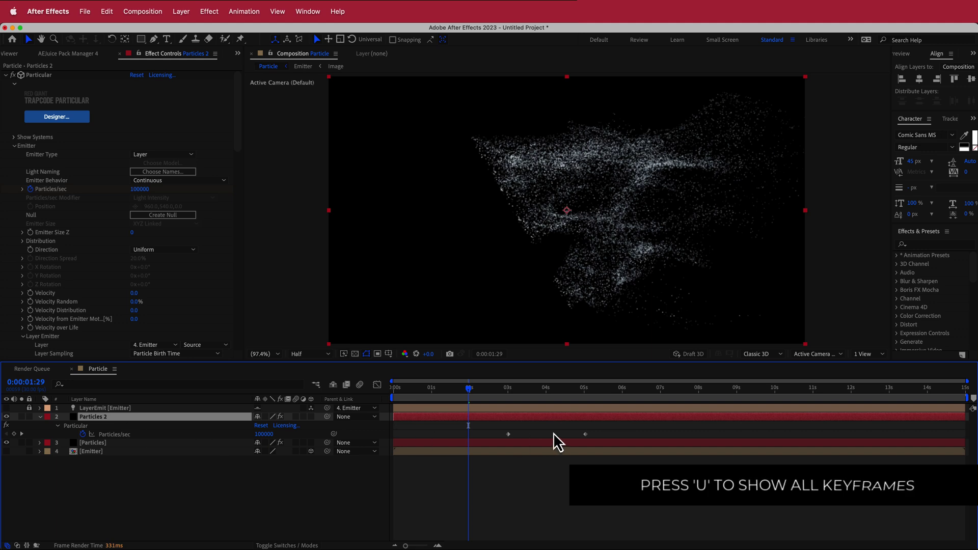
left_click_drag(604, 430, 506, 438)
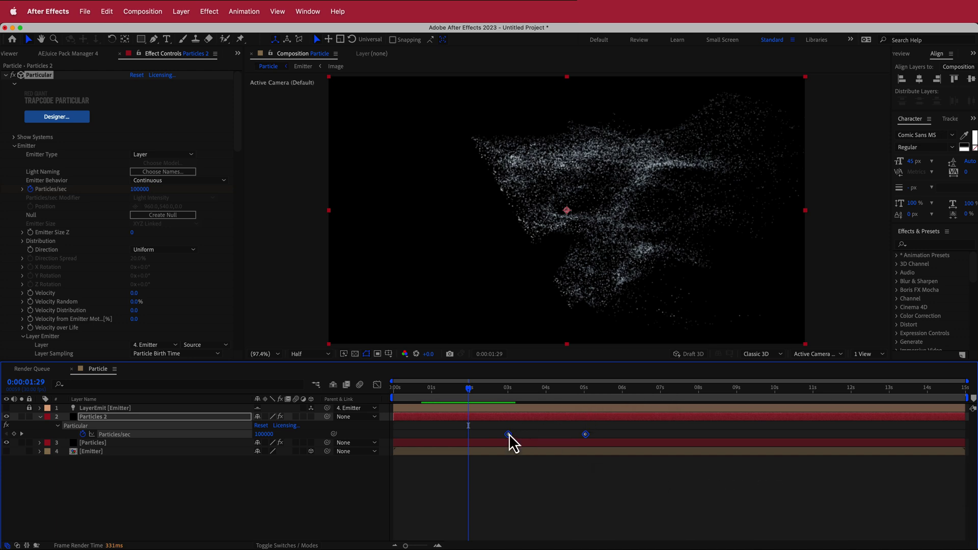
left_click_drag(555, 434, 586, 434)
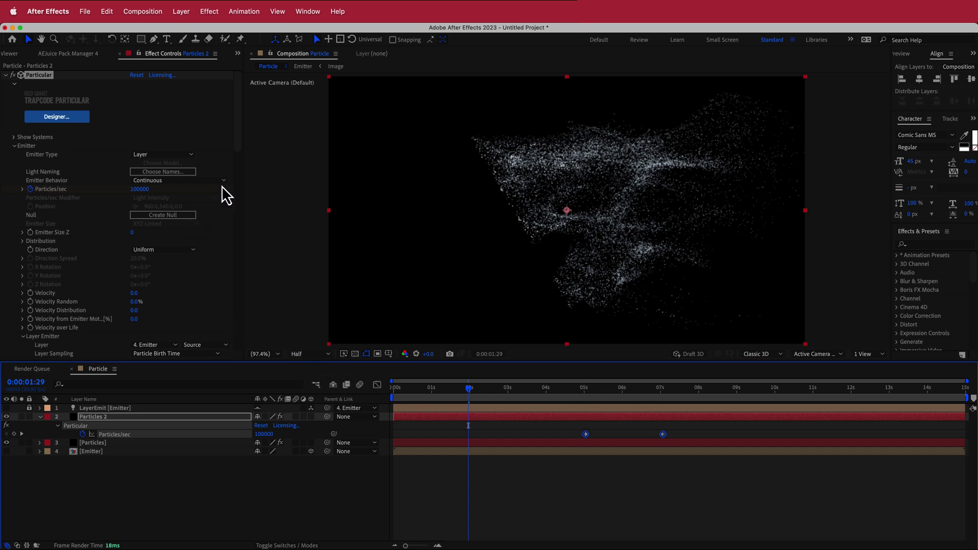
In the Particle settings of Particles 2, set Size to 2, and reduce it further to 1.5.
left_click_drag(240, 126, 54, 197)
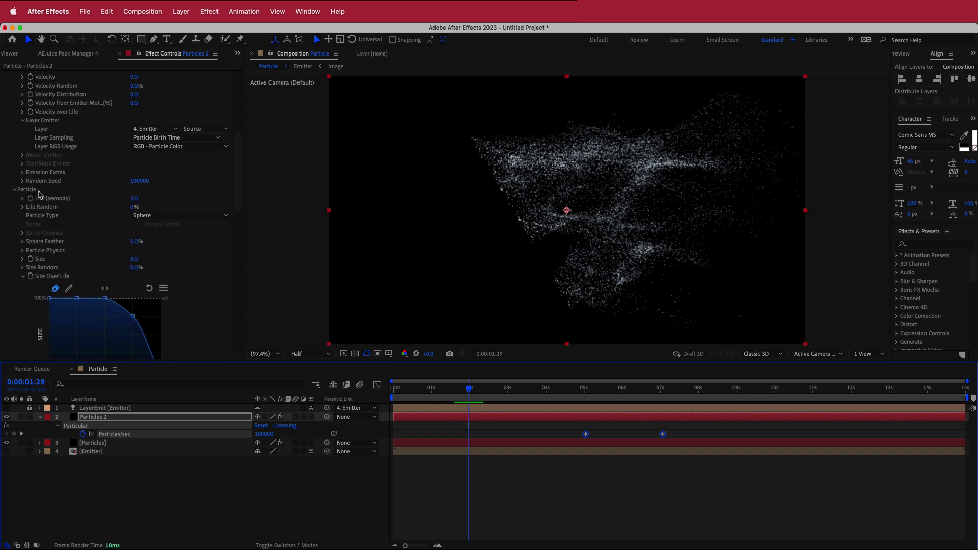
left_click(134, 259)
type("2")
key("Return")
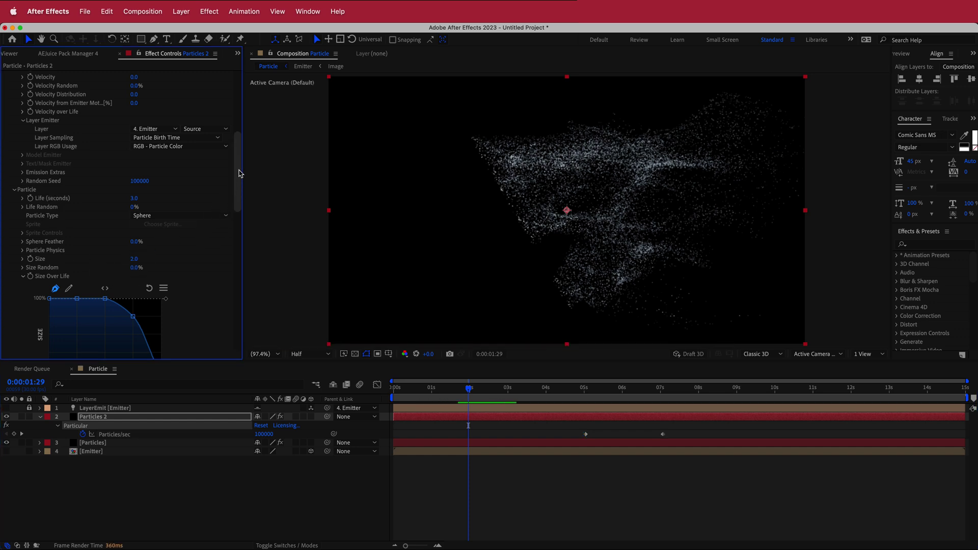
left_click(136, 259)
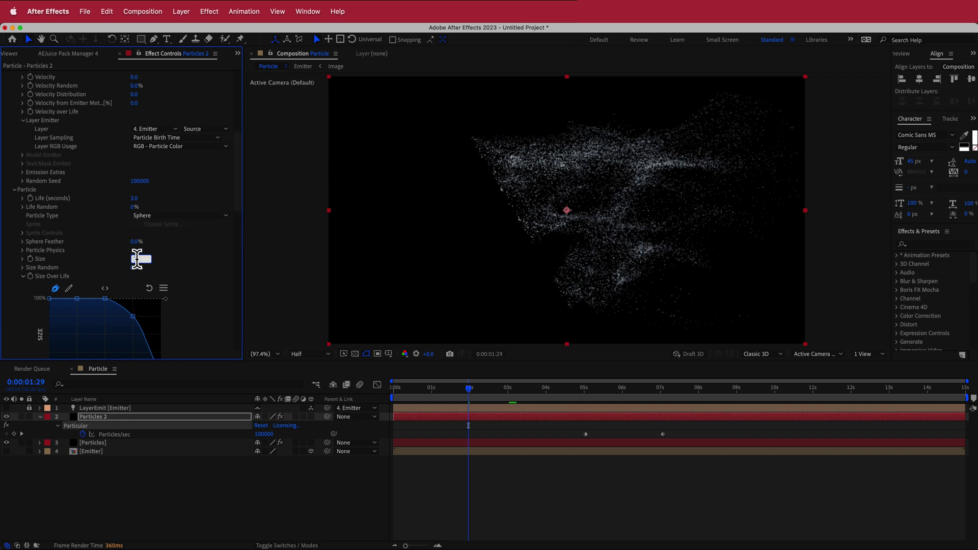
key("Return")
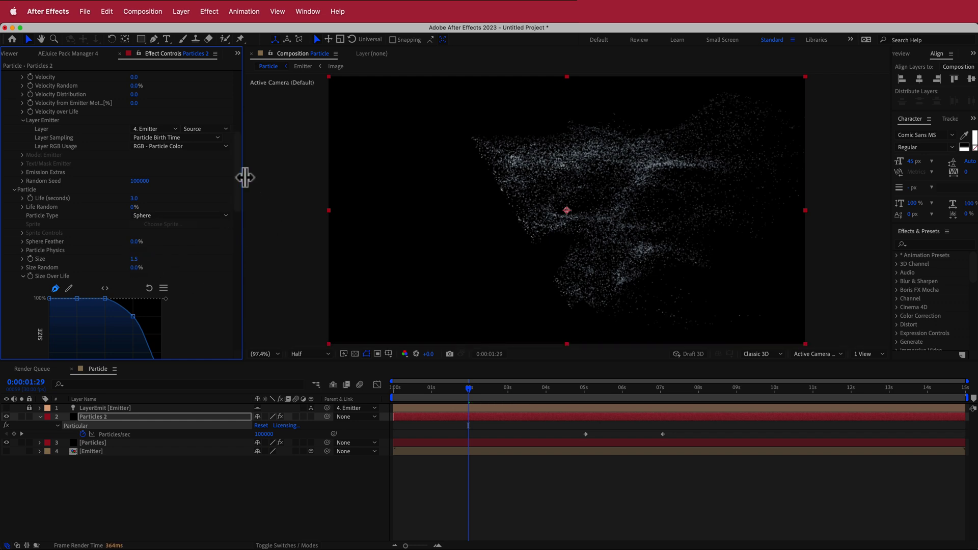
In the Environment settings of Particles 2, set Wind X to 0 and Air Turbulence's Affect Position to 20.
scroll(234, 174, "down", 3)
left_click(14, 144)
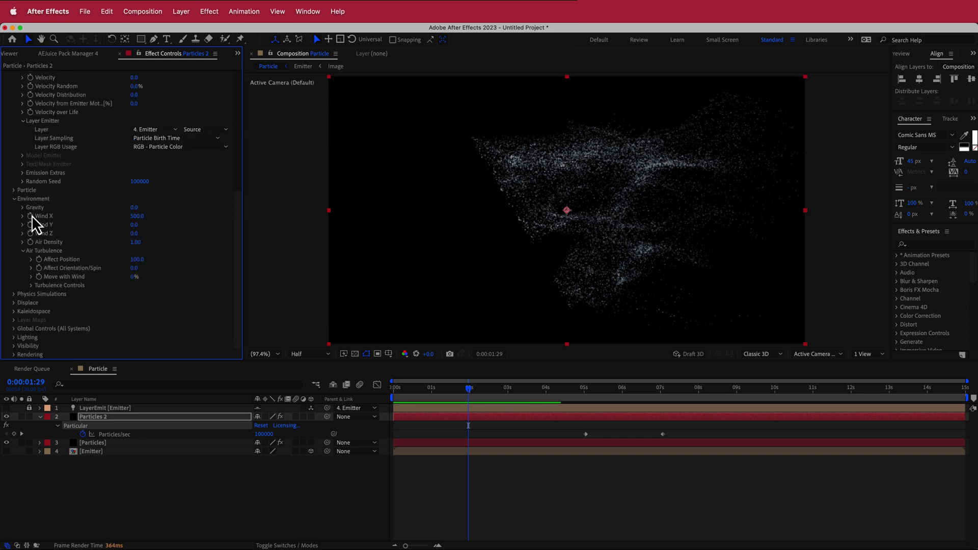
left_click(133, 217)
left_click(136, 259)
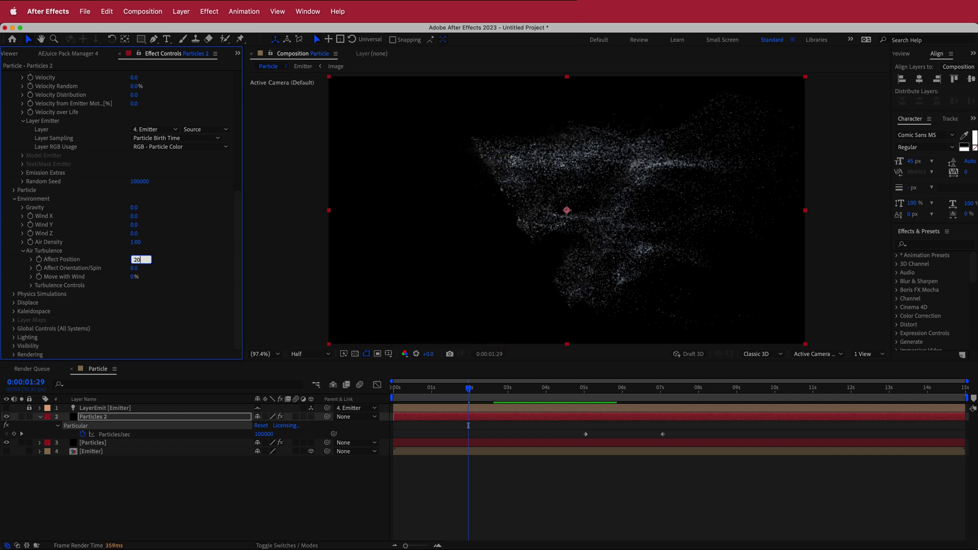
key("Return")
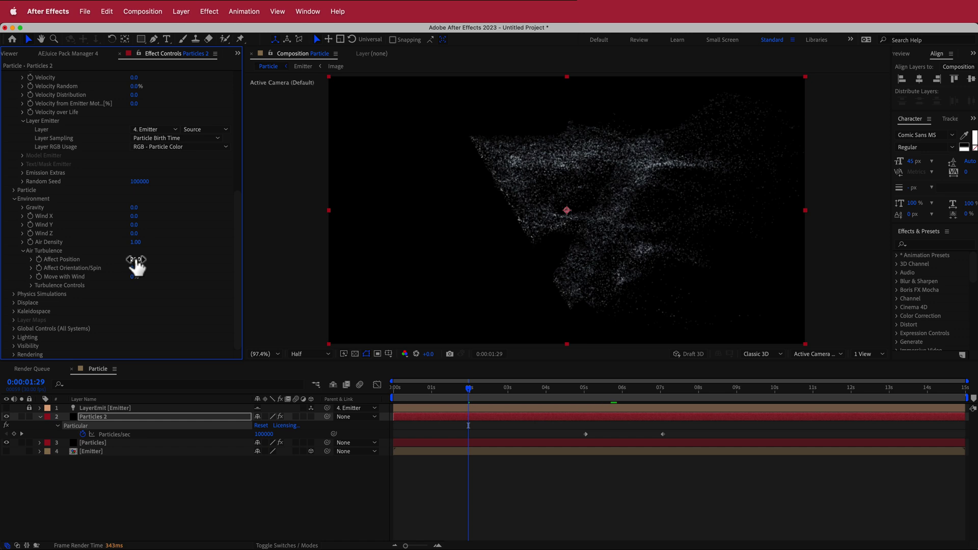
Keyframe Wind X of Particles 2 at 0 at 0:00:06:00 and at a higher value at 0:00:08:00.
left_click_drag(469, 395, 622, 397)
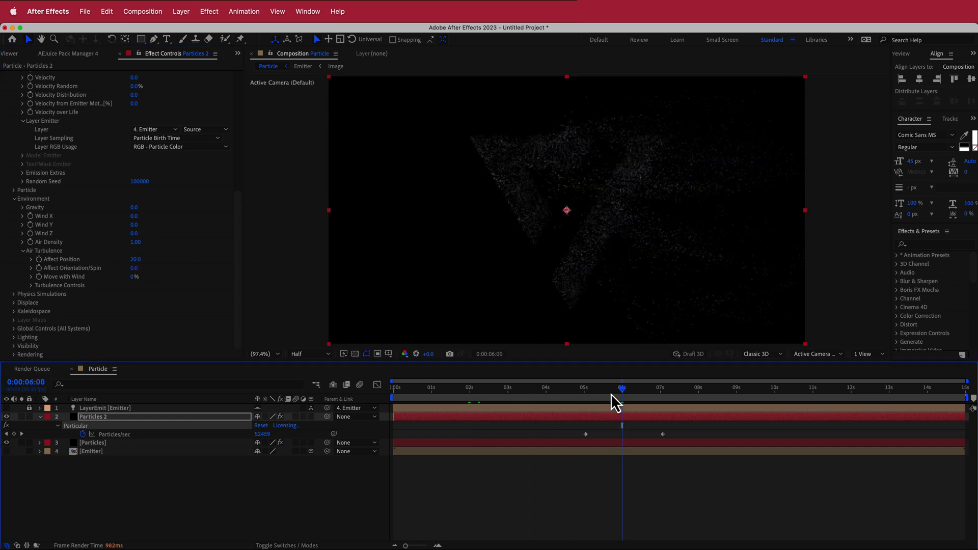
left_click(31, 217)
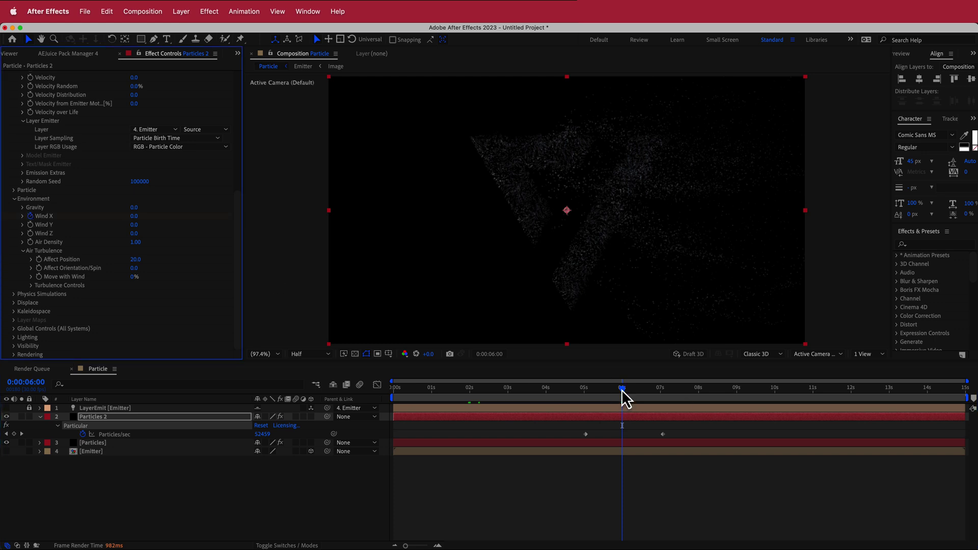
left_click_drag(622, 391, 701, 396)
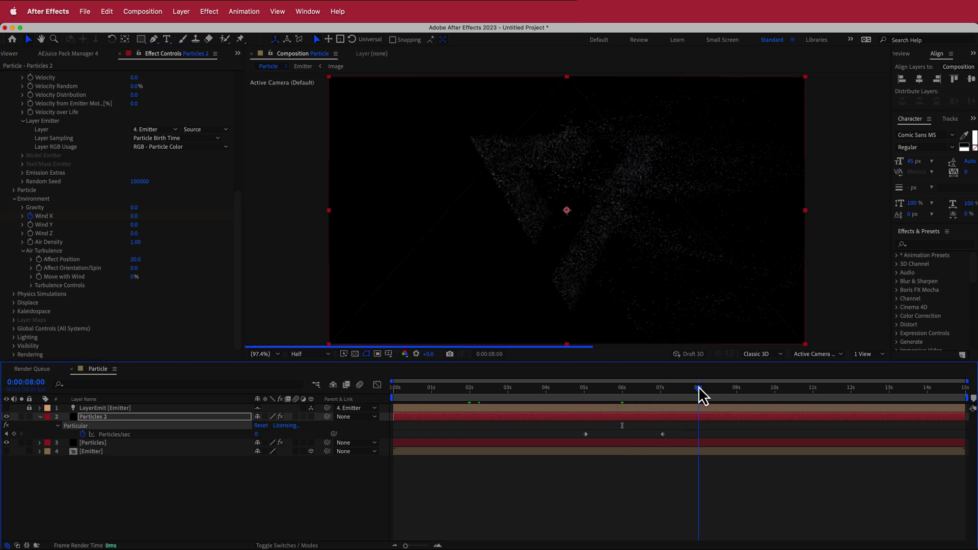
left_click(134, 216)
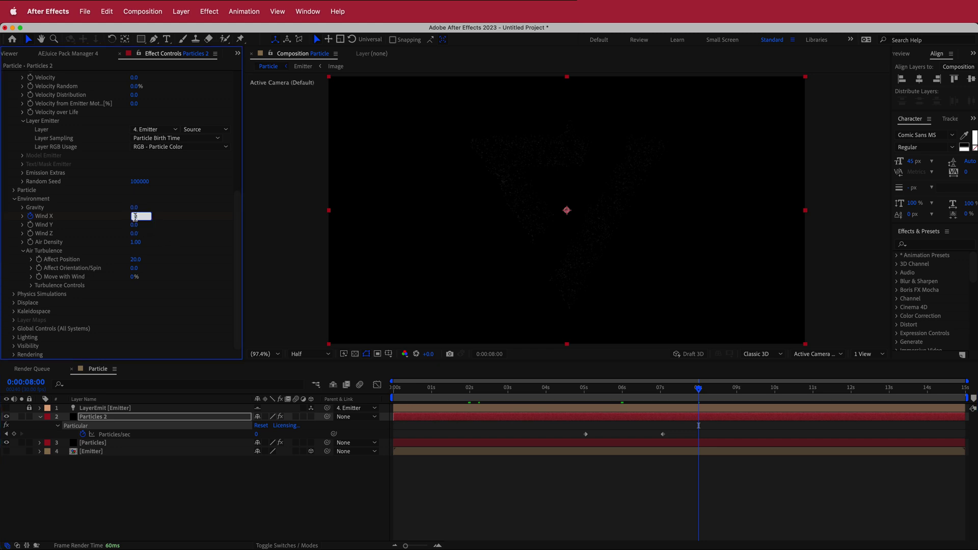
key("Return")
Reveal the Wind X keyframes of Particles 2, move both earlier to about 0:00:05:09 and 0:00:07:09, and preview the motion.
left_click_drag(617, 387, 654, 387)
left_click_drag(711, 443, 596, 443)
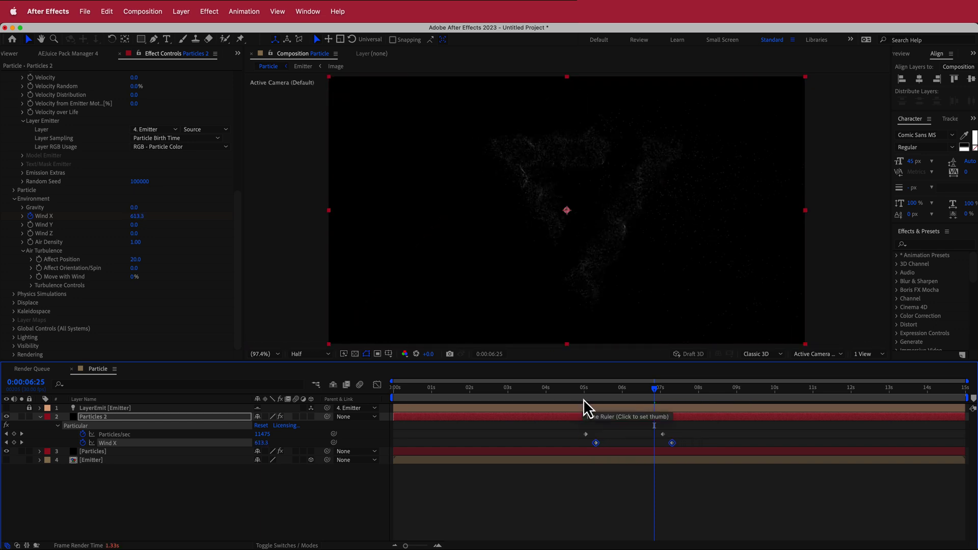
mouse_move(653, 389)
left_mouse_down()
mouse_move(584, 396)
mouse_move(791, 391)
mouse_move(567, 394)
mouse_move(641, 399)
left_mouse_up()
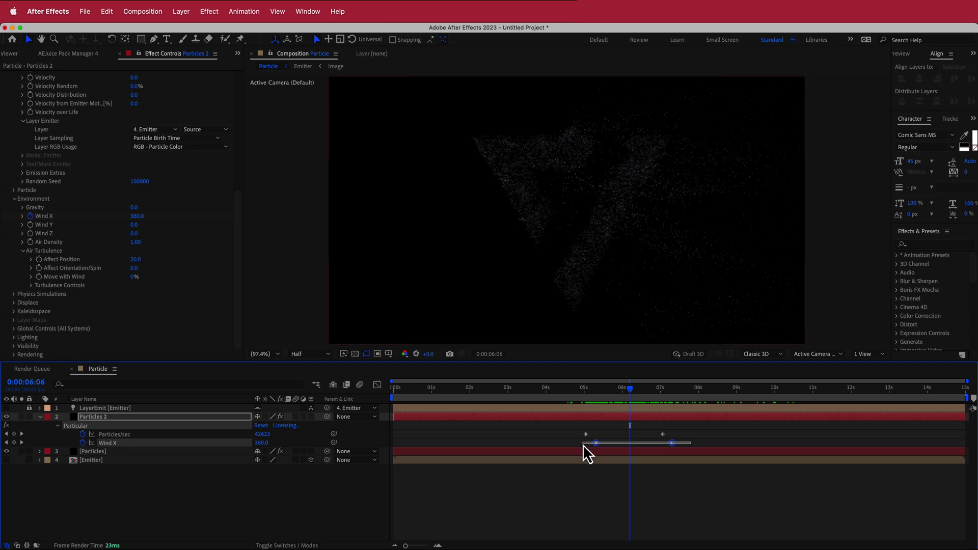
Apply Easy Ease to both Wind X keyframes and check the eased motion around 6 seconds.
left_click(249, 15)
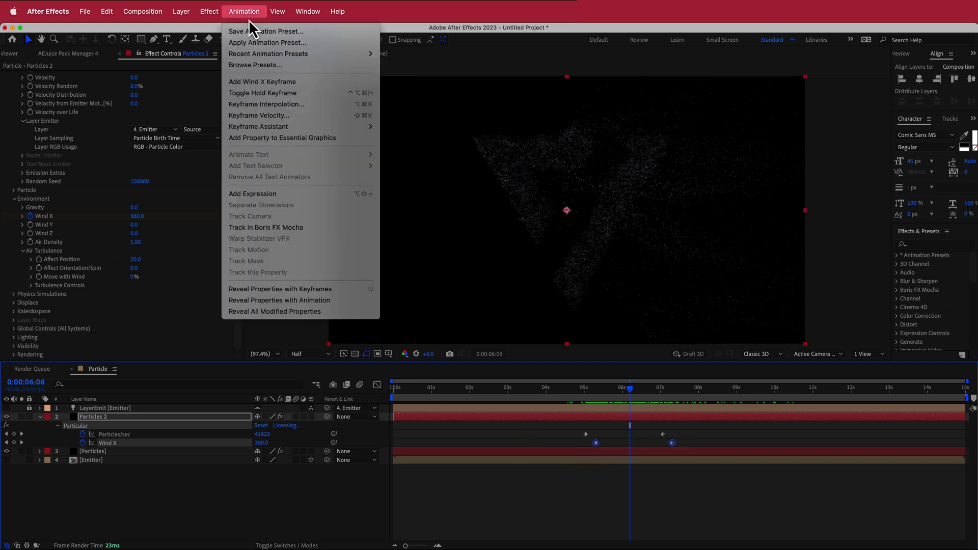
mouse_move(290, 127)
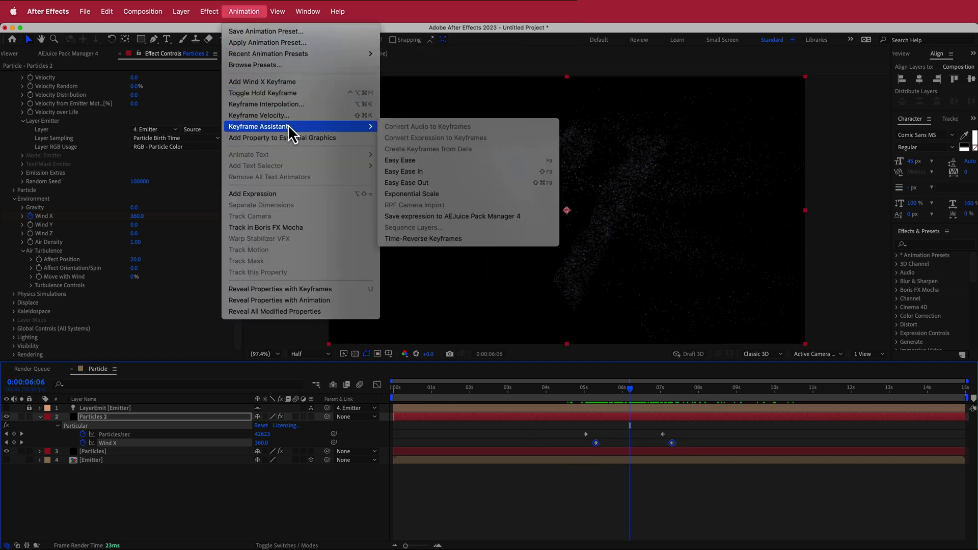
left_click(428, 160)
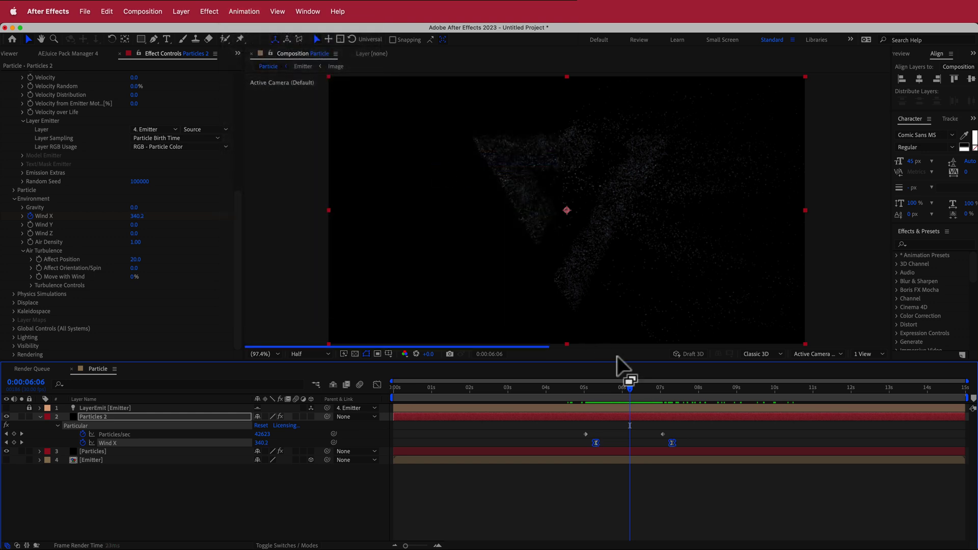
mouse_move(630, 389)
left_mouse_down()
mouse_move(581, 394)
mouse_move(642, 390)
left_mouse_up()
Move the last Wind X keyframe earlier to line up with the last Particles/sec keyframe at about 7 seconds.
left_click(681, 443)
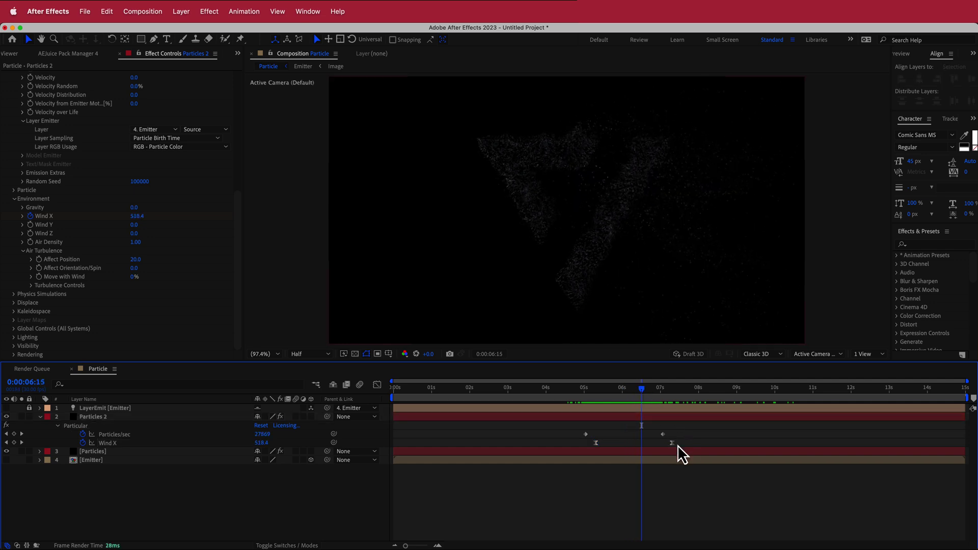
left_click_drag(672, 444, 665, 447)
left_click_drag(645, 391, 591, 402)
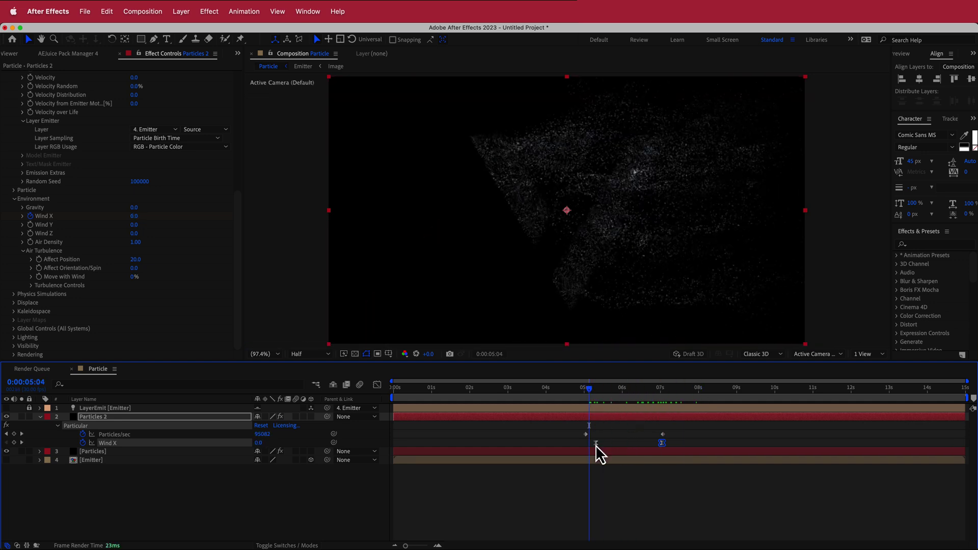
mouse_move(596, 445)
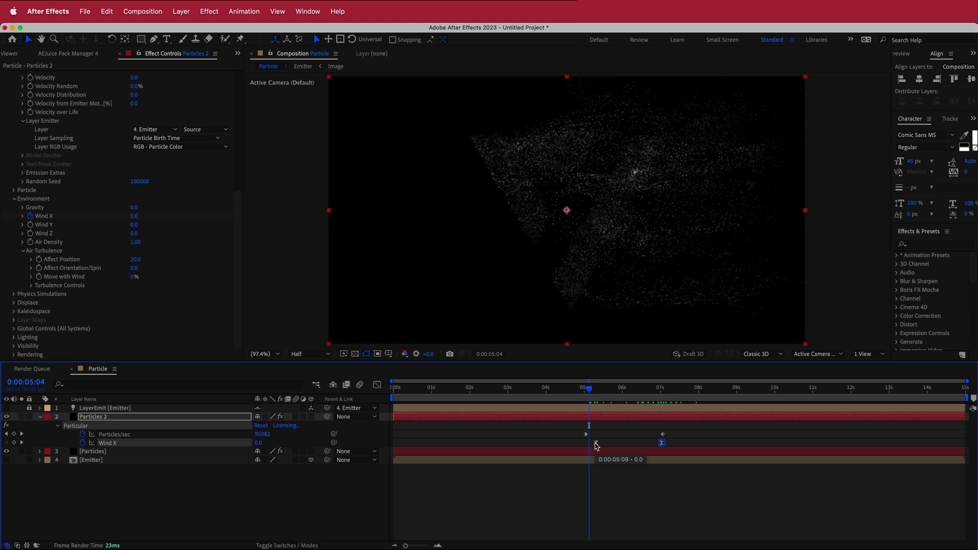
Reveal the Particles layer's keyframes and shift the layer to start at about 2 seconds, aligning its Particles/sec keyframes with those of Particles 2.
left_click(97, 452)
key("u")
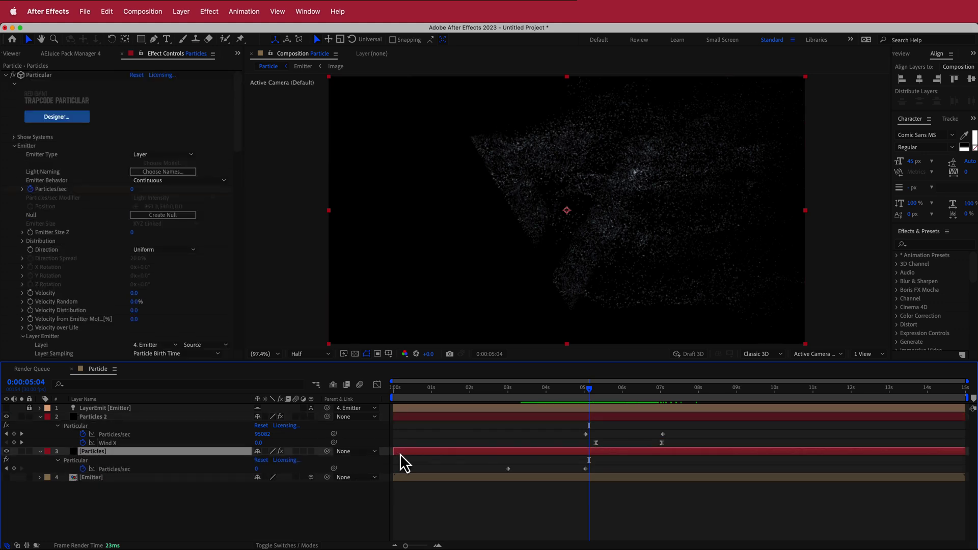
left_click_drag(405, 453, 482, 451)
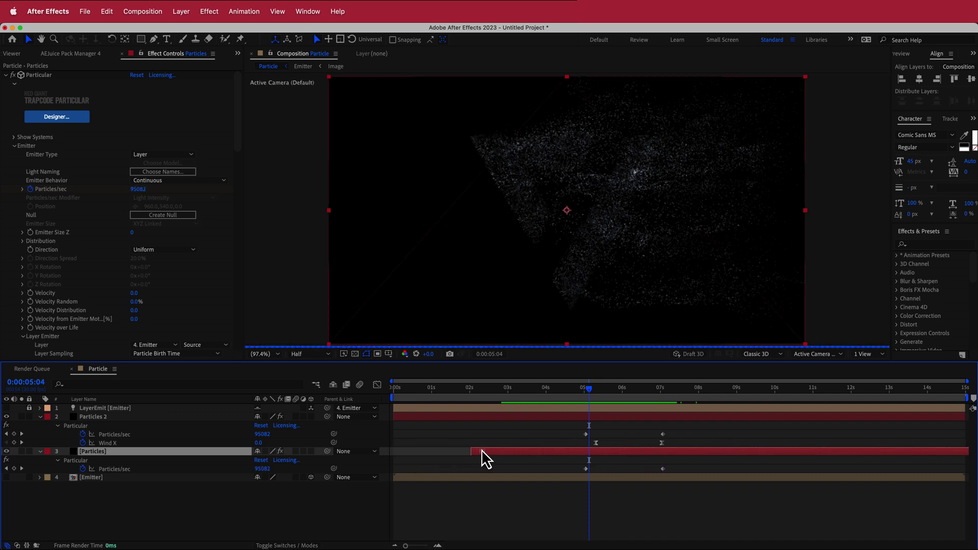
left_click_drag(589, 390, 668, 418)
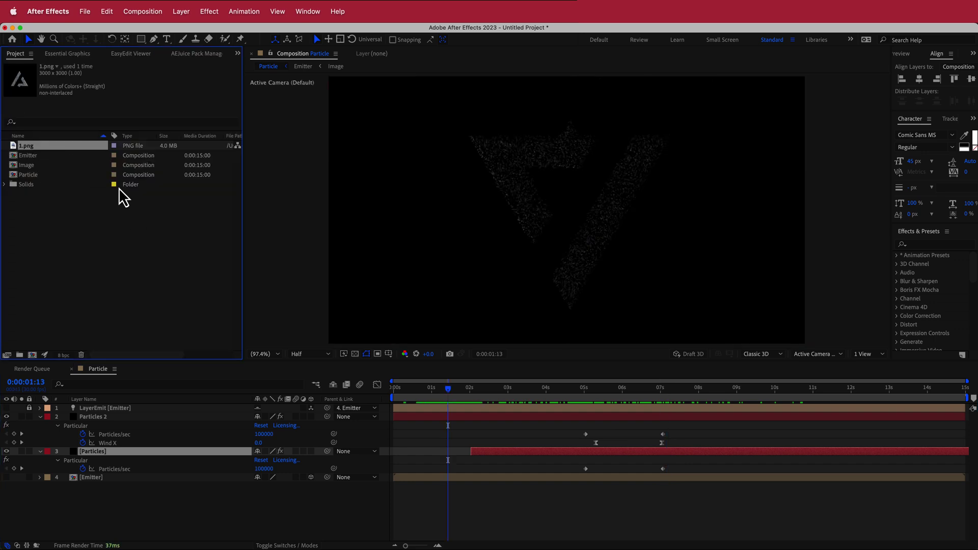
Add the Image composition to the Particle timeline between the Particles 2 and Particles layers.
left_click(26, 168)
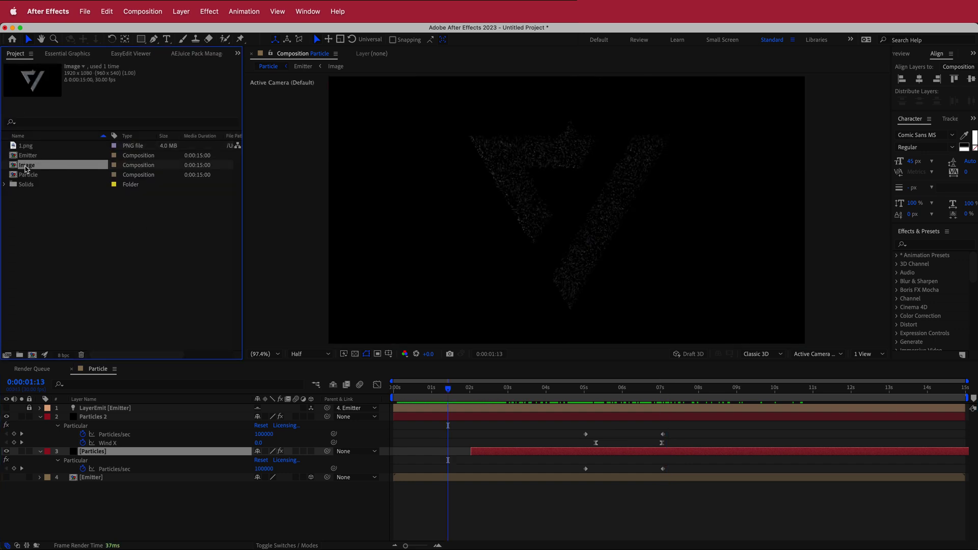
left_click_drag(26, 168, 91, 443)
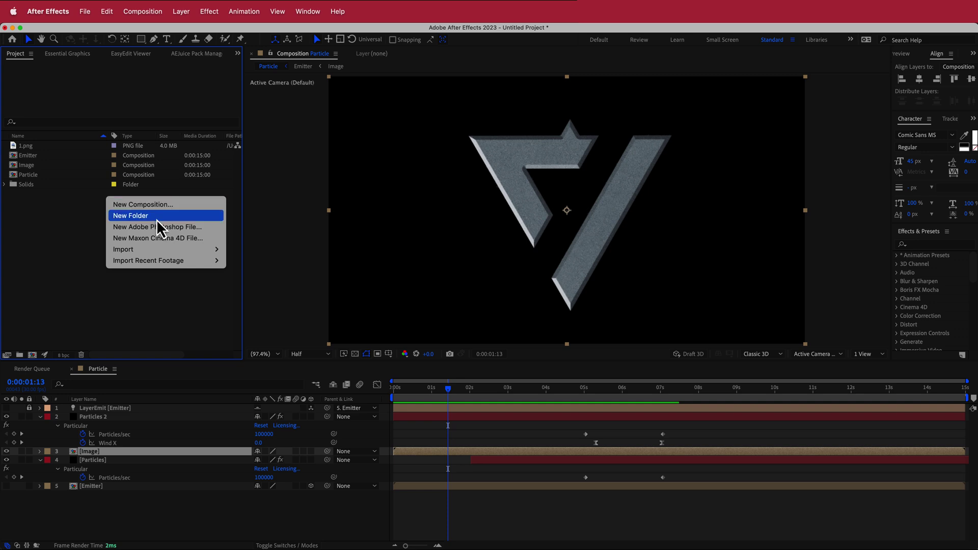
Import stockfootage0415 (1).mov, place it directly above Particles 2 in the timeline, and hide it.
mouse_move(170, 255)
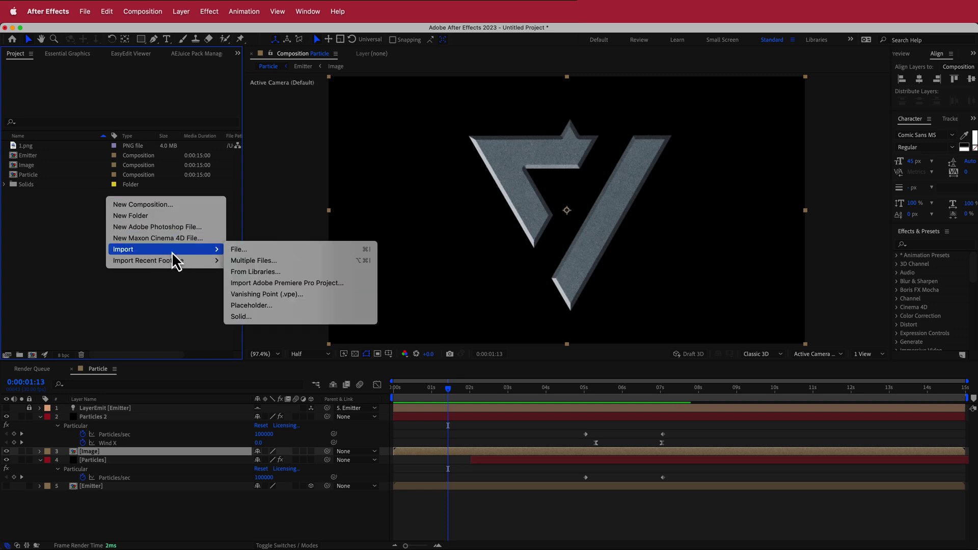
left_click(238, 250)
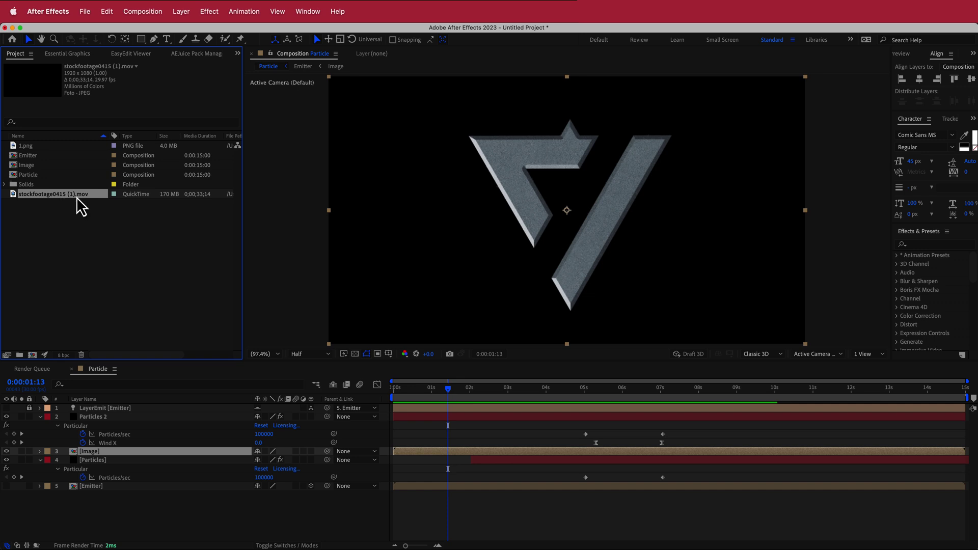
left_click_drag(62, 196, 136, 424)
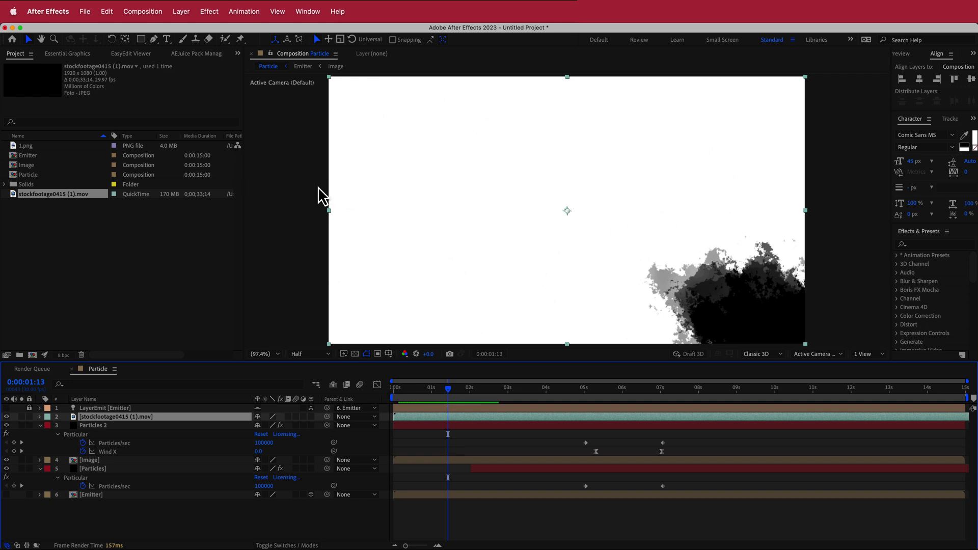
left_click(6, 417)
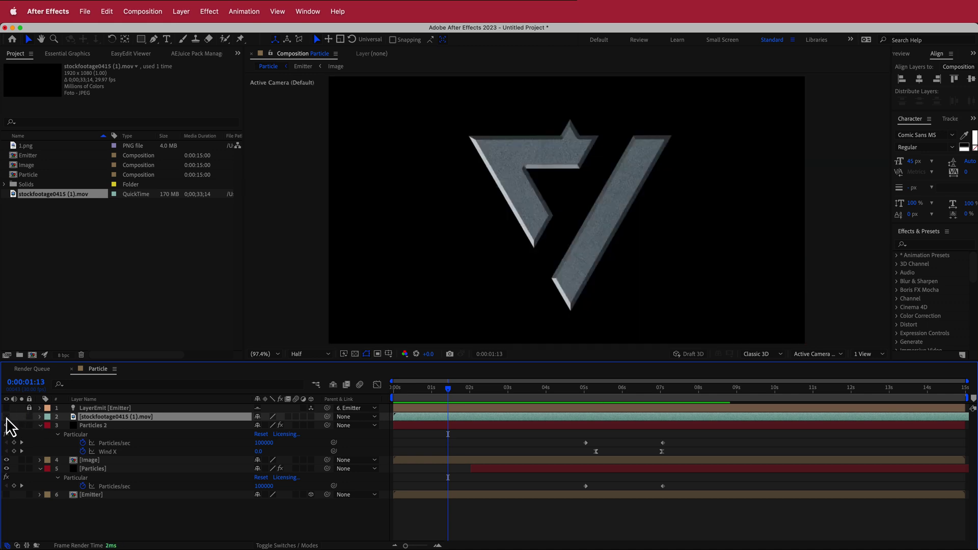
Set stockfootage0415 (1).mov as the Image layer's track matte, switch it to luma, and invert it.
left_click(100, 461)
left_click(277, 546)
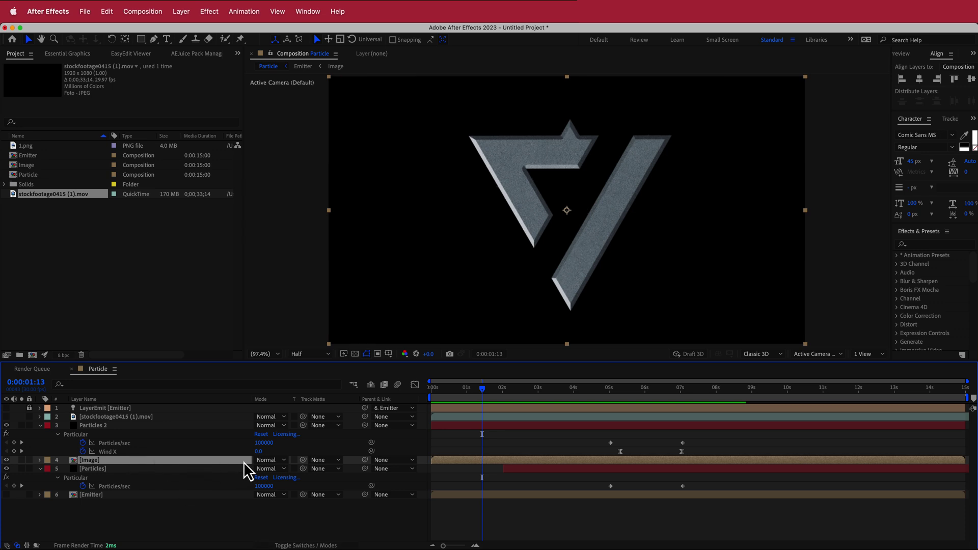
left_click(267, 461)
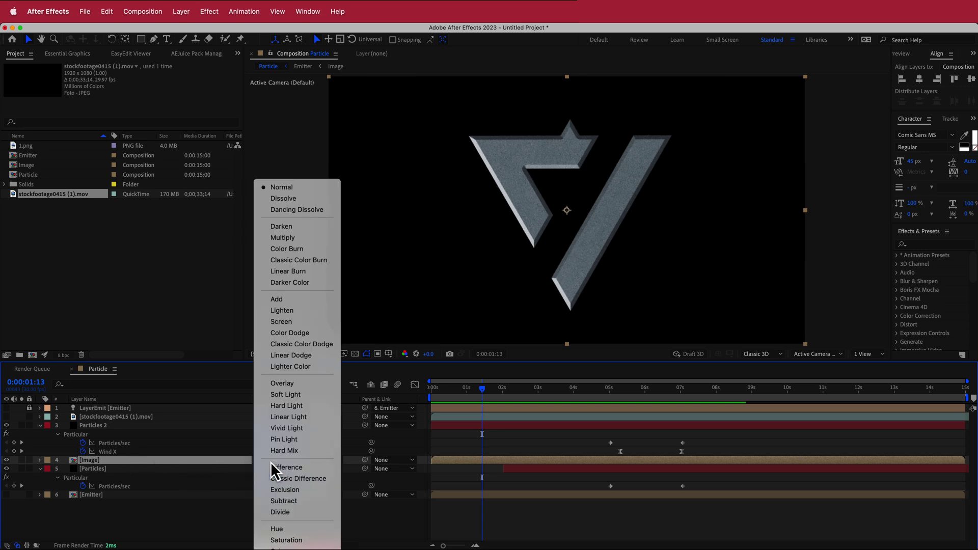
left_click(214, 462)
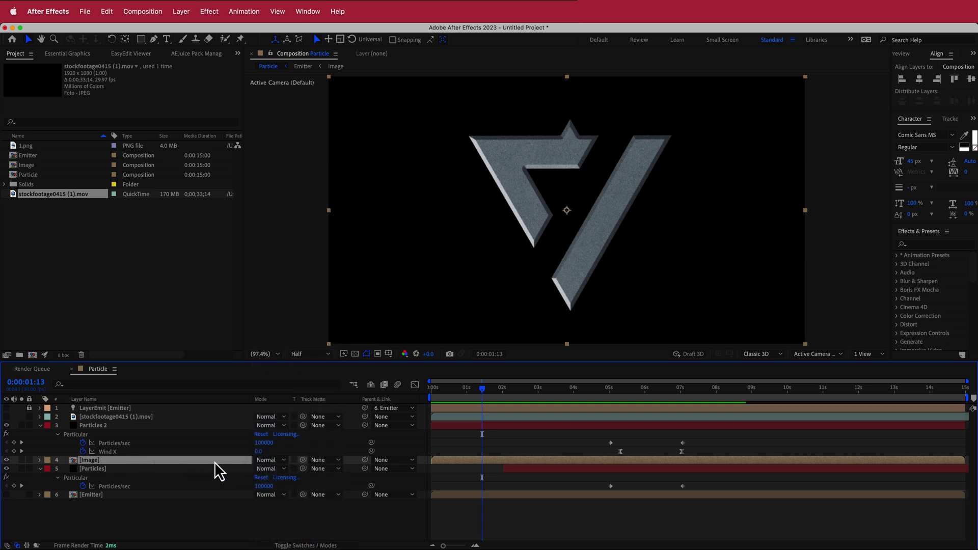
left_click(319, 461)
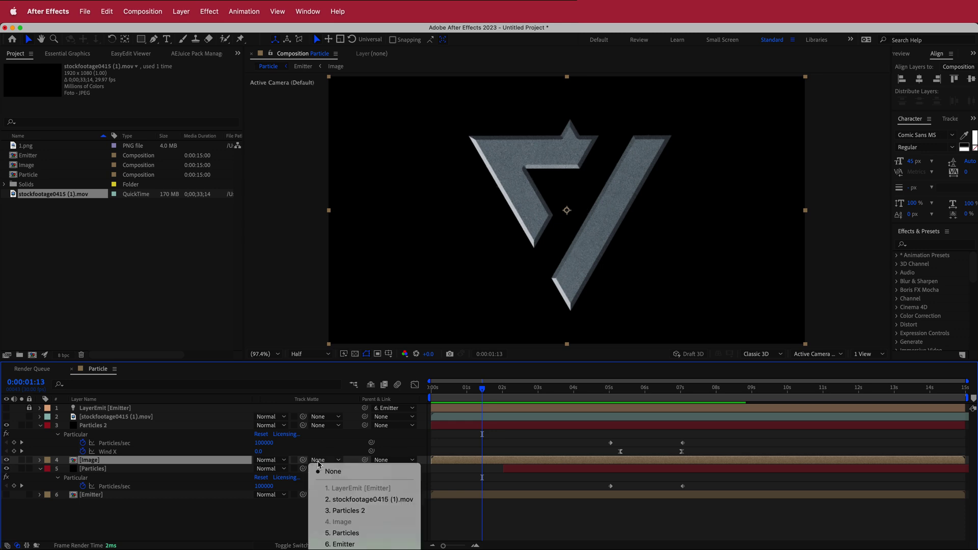
left_click(366, 503)
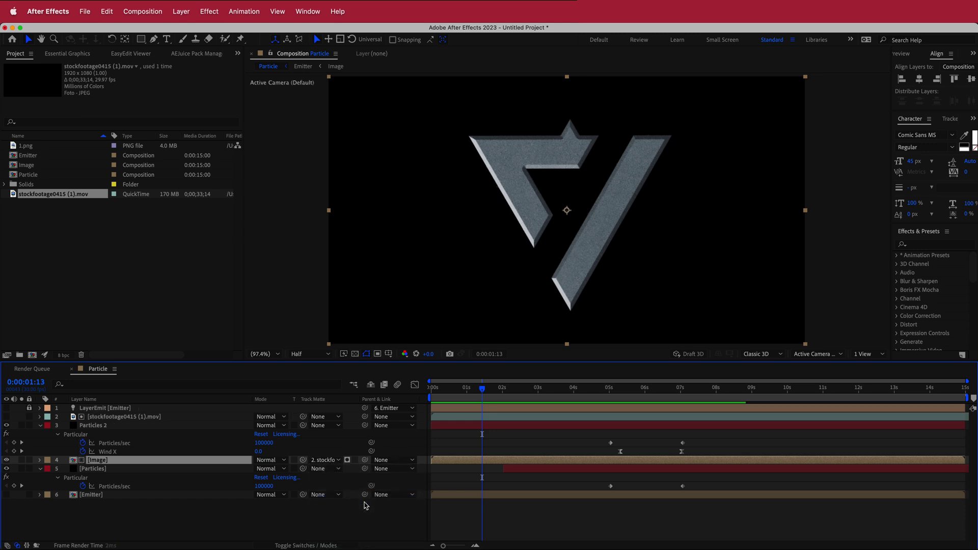
left_click(347, 460)
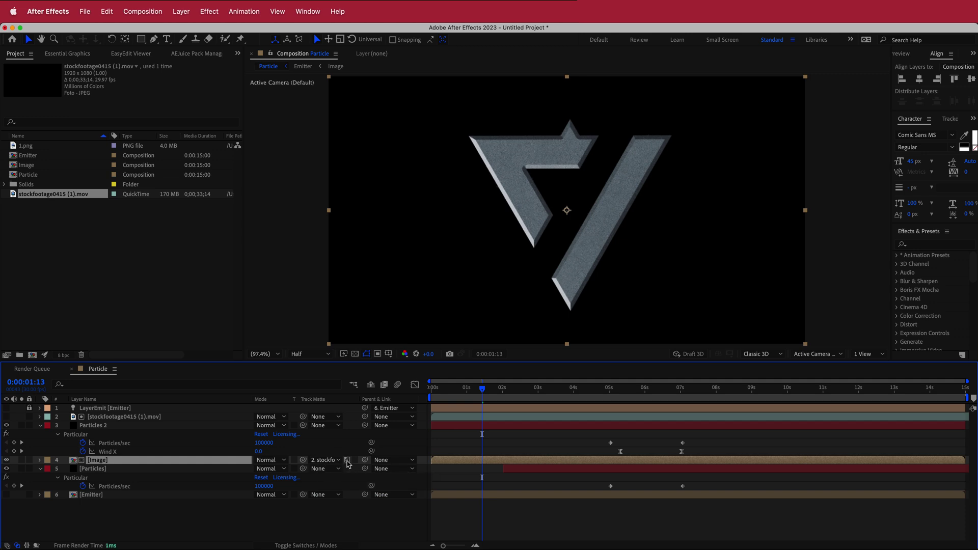
left_click(355, 462)
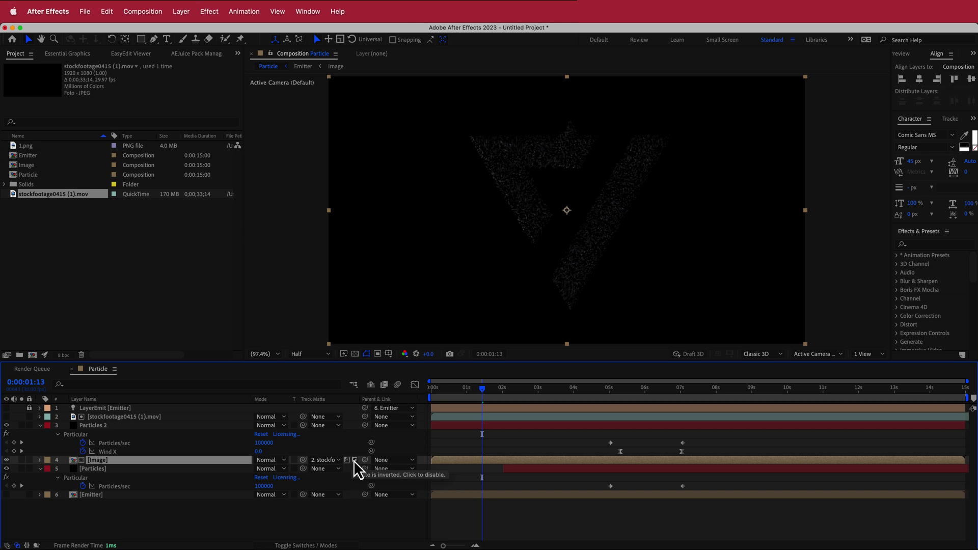
Time-reverse the stockfootage0415 (1).mov matte layer and check the logo's dissolve at several points in the timeline.
left_click_drag(483, 390, 565, 387)
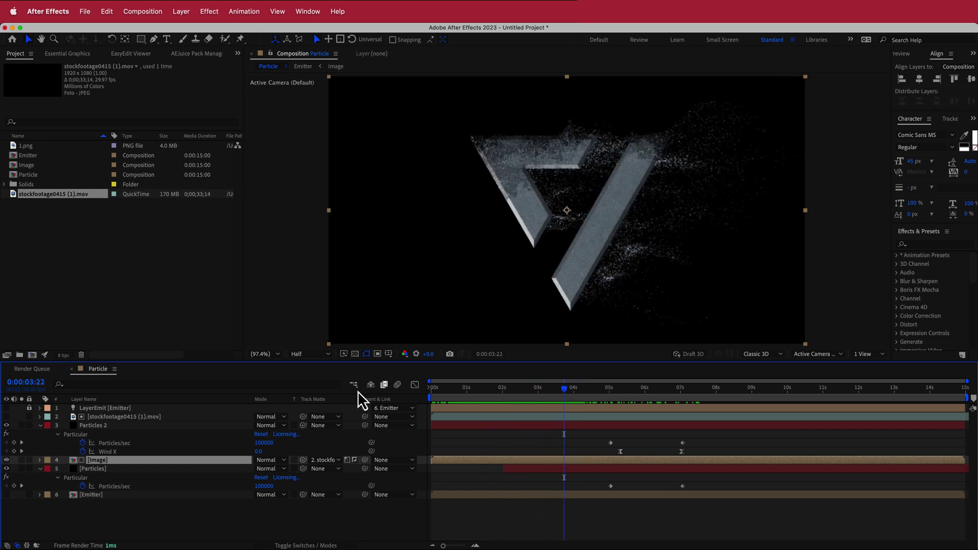
left_click(152, 418)
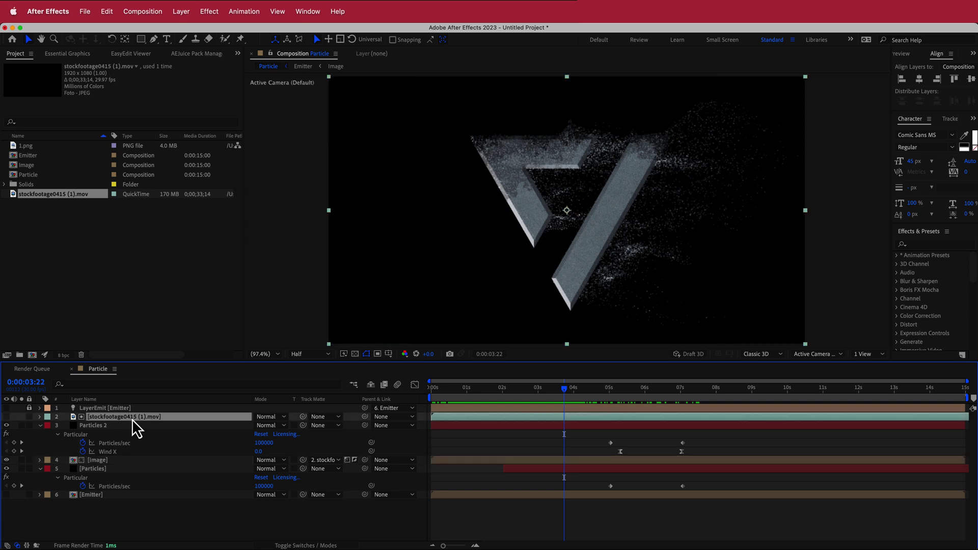
right_click(132, 419)
mouse_move(178, 397)
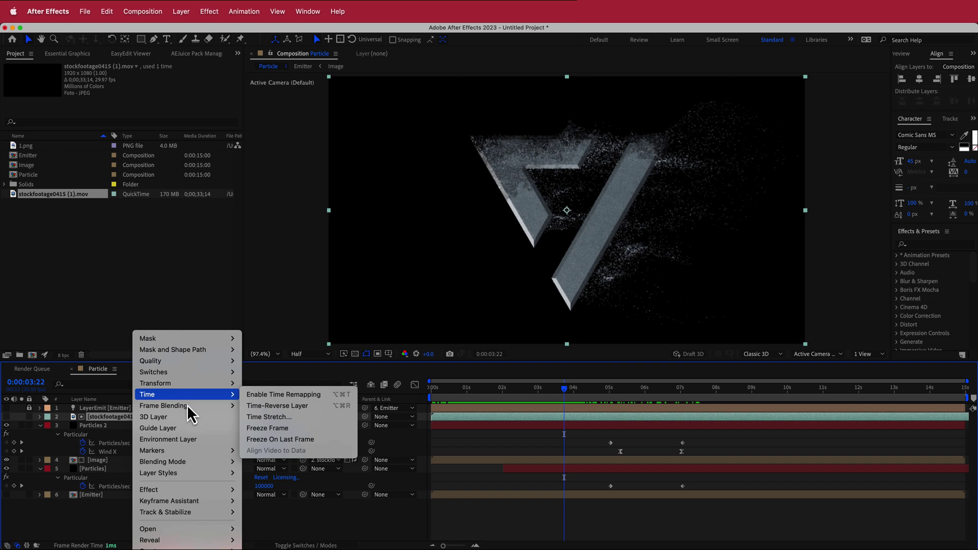
left_click(286, 407)
left_click_drag(567, 390, 607, 383)
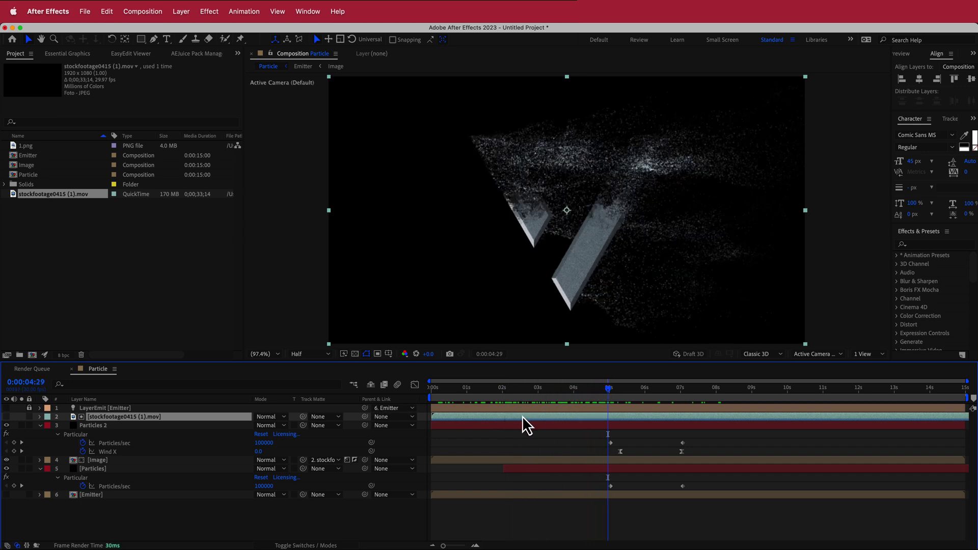
Shift the stockfootage0415 (1).mov matte layer slightly earlier in the timeline and check the dissolve timing.
left_click_drag(522, 416, 501, 411)
left_click_drag(597, 388, 531, 393)
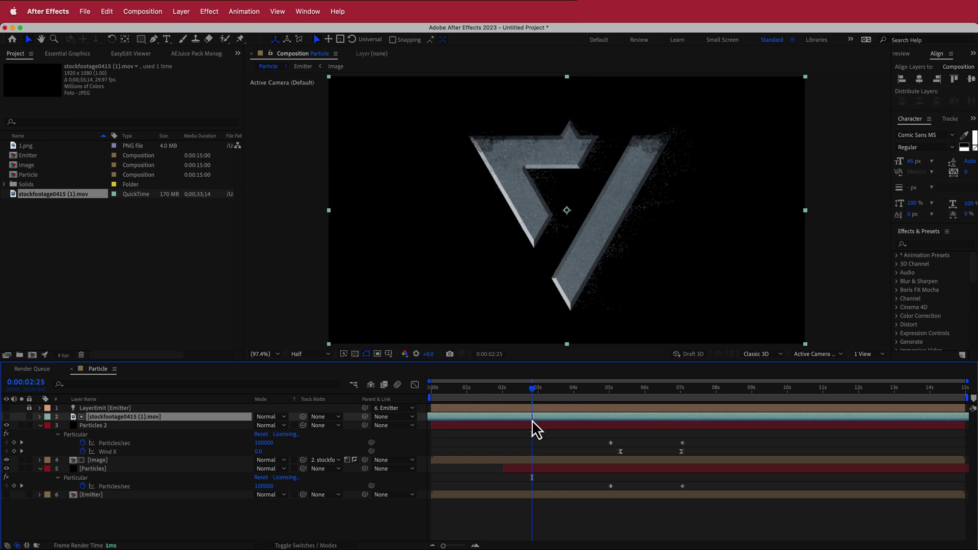
left_click_drag(536, 394, 465, 400)
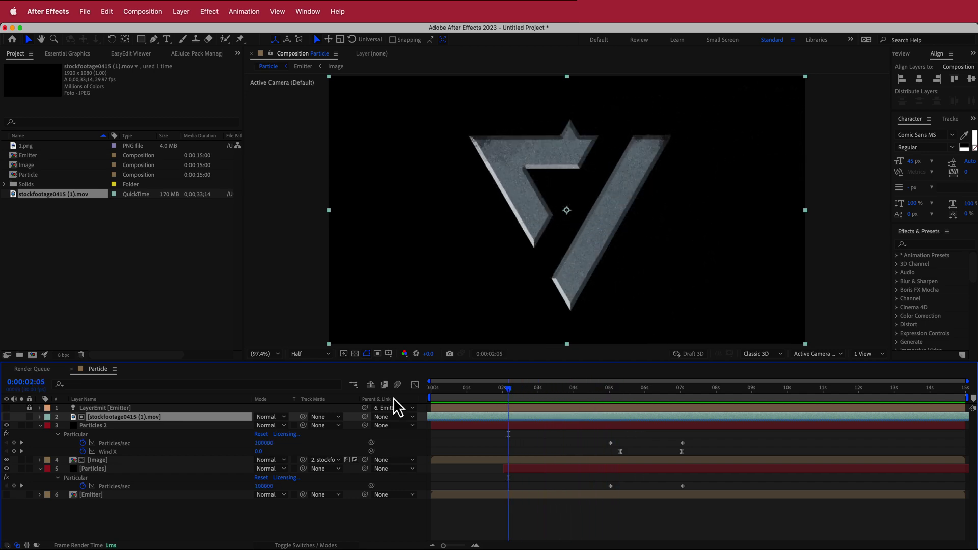
right_click(172, 417)
mouse_move(210, 395)
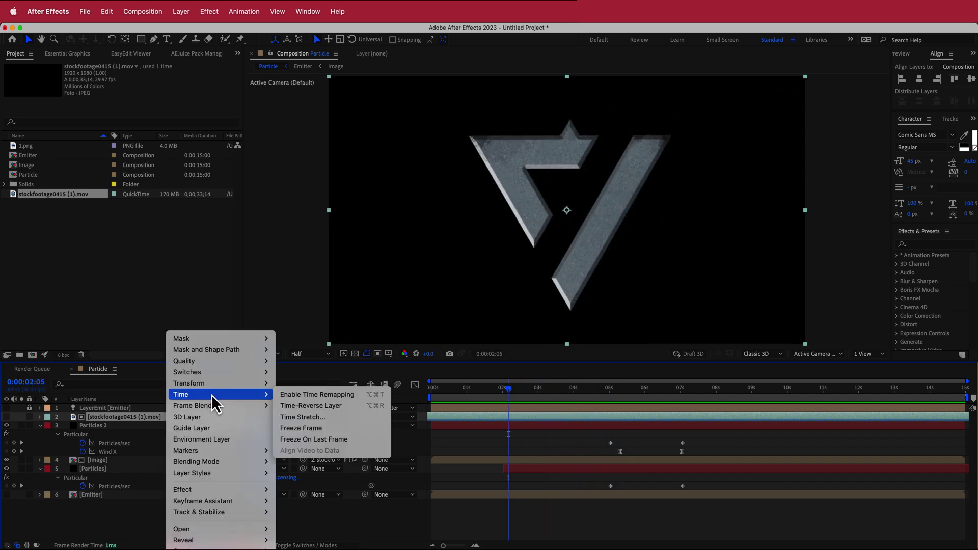
Keyframe the Image layer's opacity at 100% at 0:00:05:02 and lower it one frame later to hide the logo.
left_click_drag(509, 390, 611, 385)
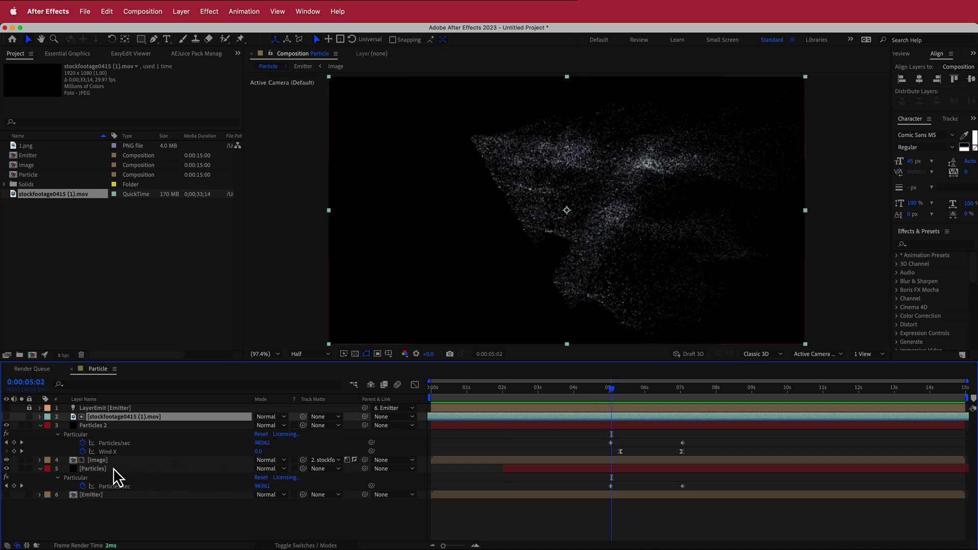
left_click(103, 461)
key("t")
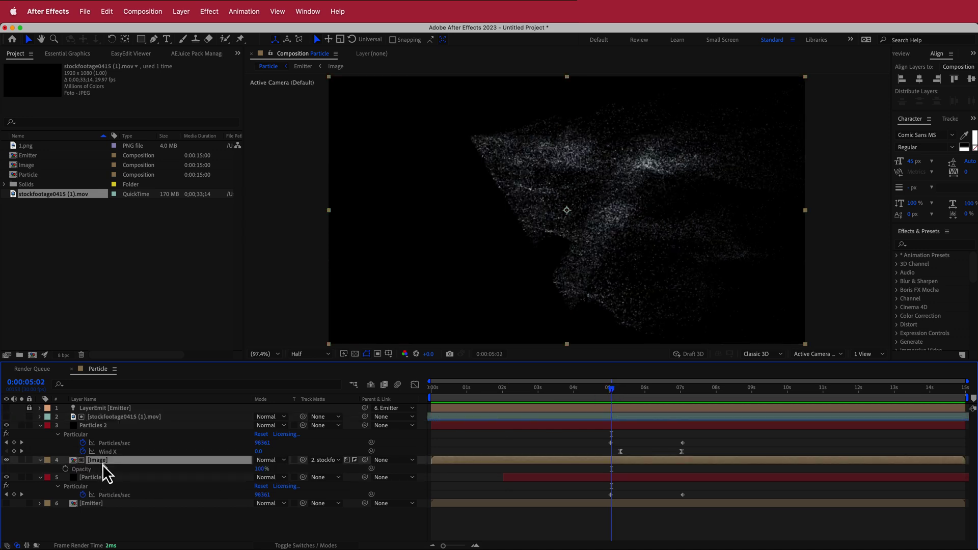
left_click(65, 469)
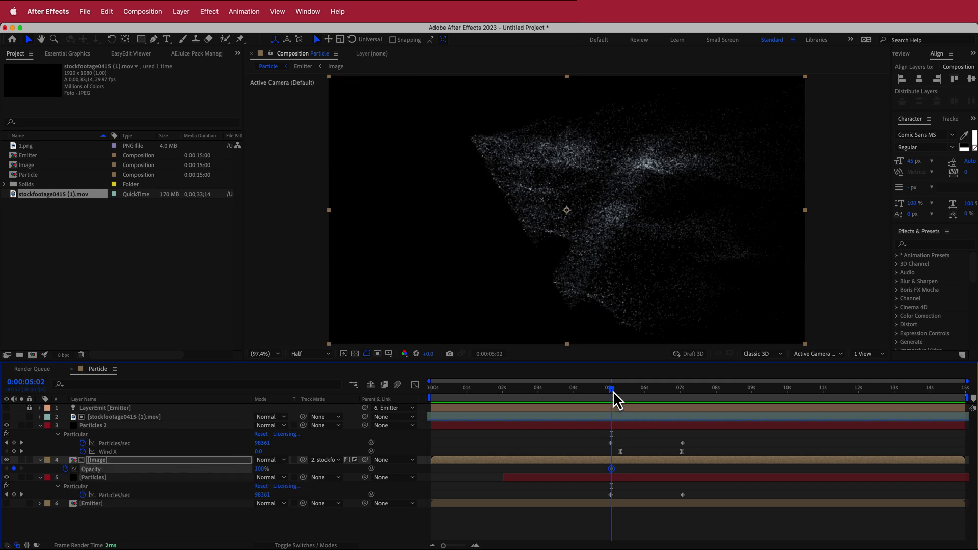
left_click(613, 392)
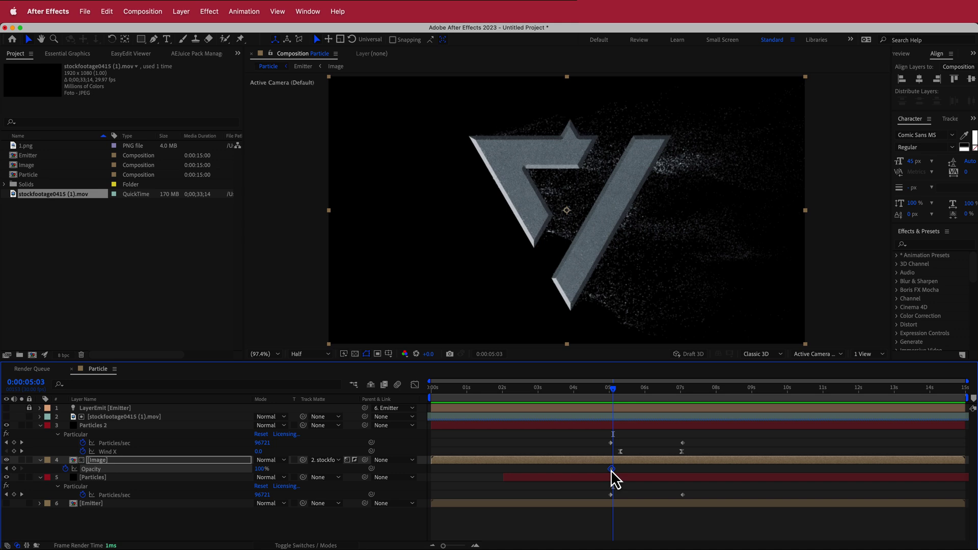
left_click(260, 470)
key("Return")
mouse_move(614, 391)
left_mouse_down()
mouse_move(483, 399)
mouse_move(669, 390)
mouse_move(609, 392)
left_mouse_up()
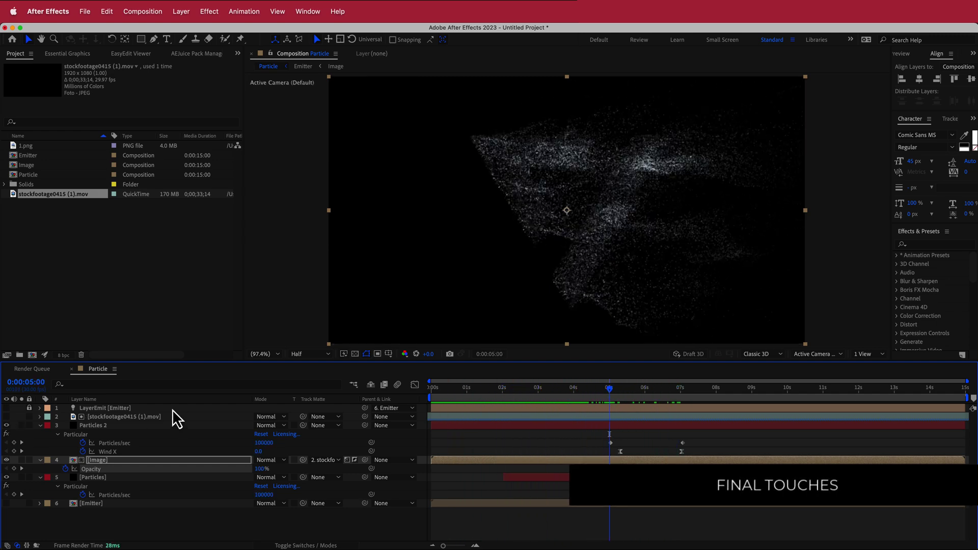
Create a 1920 x 1080 solid named BG and move it to the end of the layer stack, beneath Emitter.
right_click(353, 408)
mouse_move(378, 416)
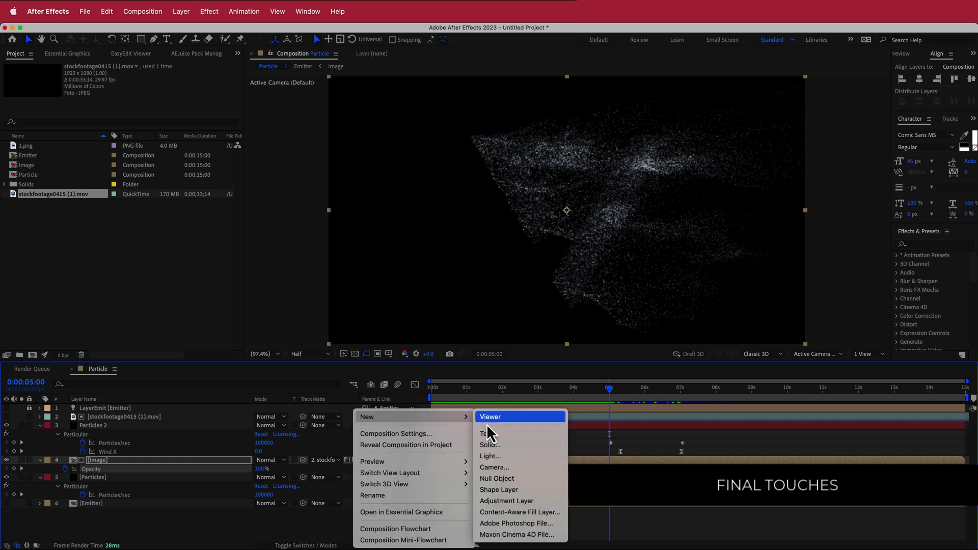
left_click(509, 449)
type("BG")
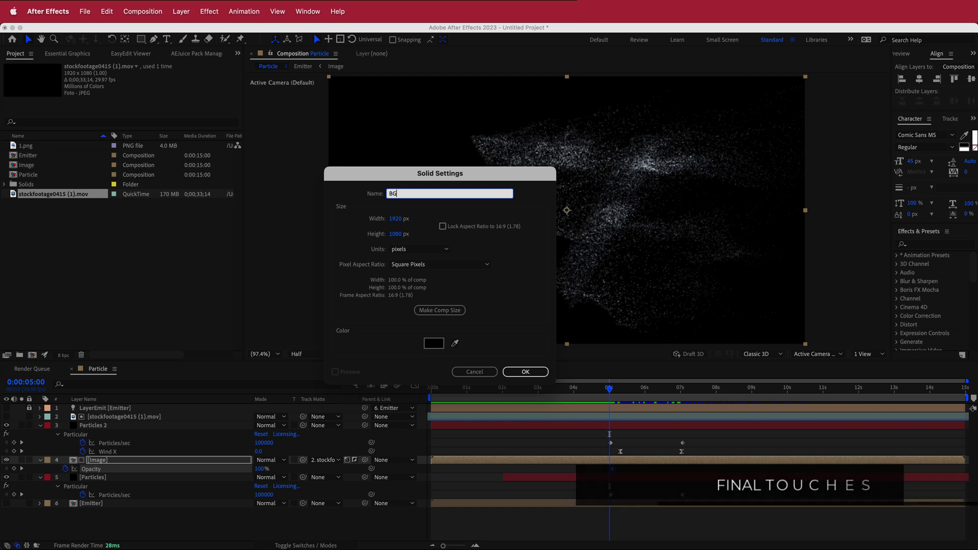
key("Return")
left_click_drag(146, 461, 159, 530)
Apply the Gradient Ramp effect to the BG solid.
key("ctrl+space")
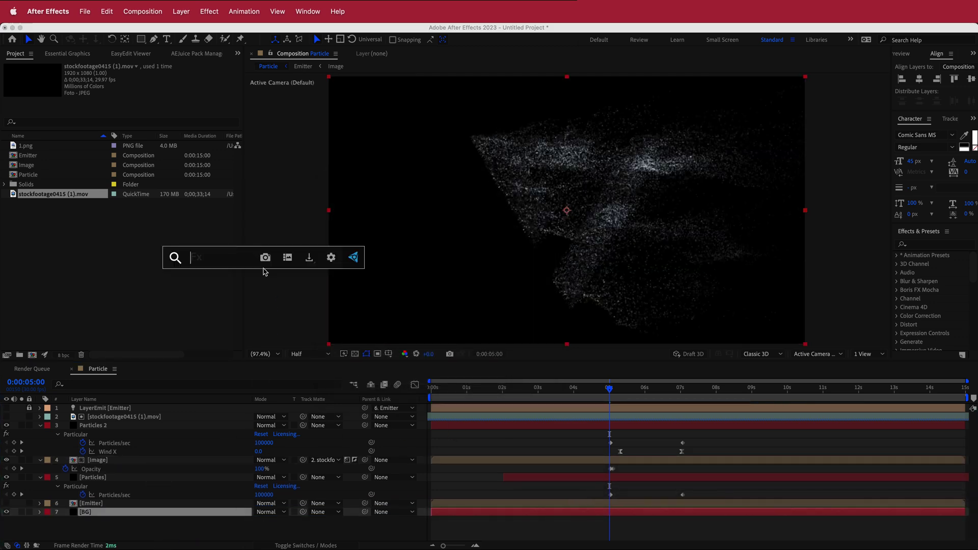
type("grad")
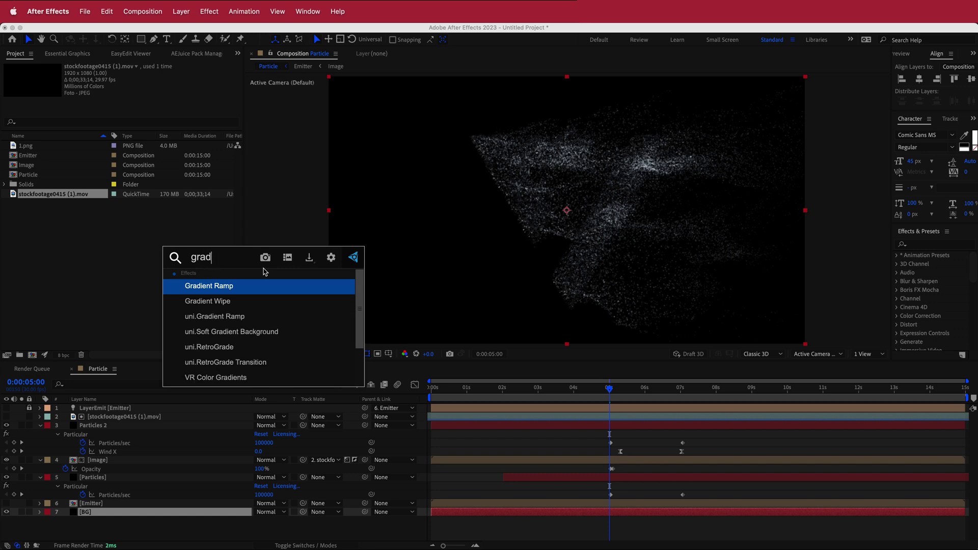
key("Return")
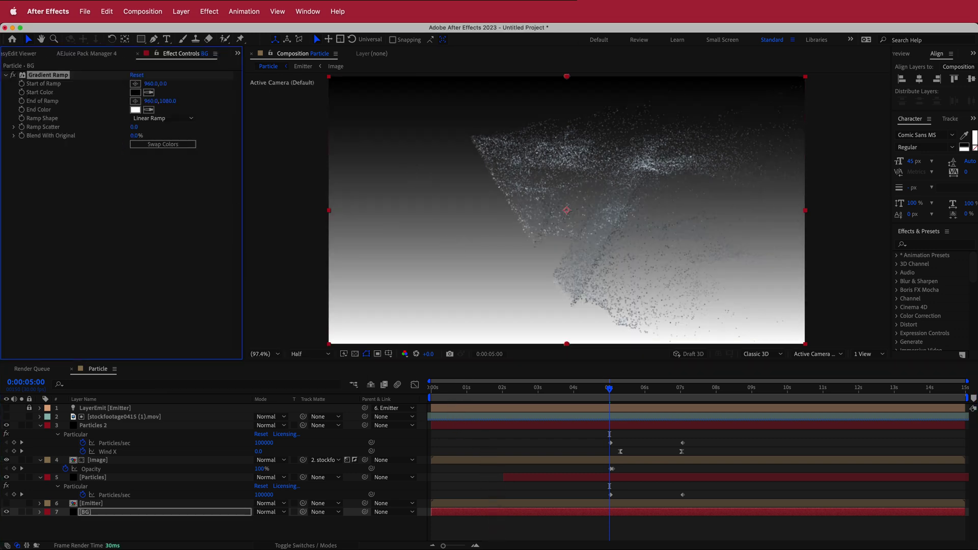
Switch to Color Hunt for the dark blue 27374D and set it as the Gradient Ramp's End Color in After Effects.
key("super+Tab")
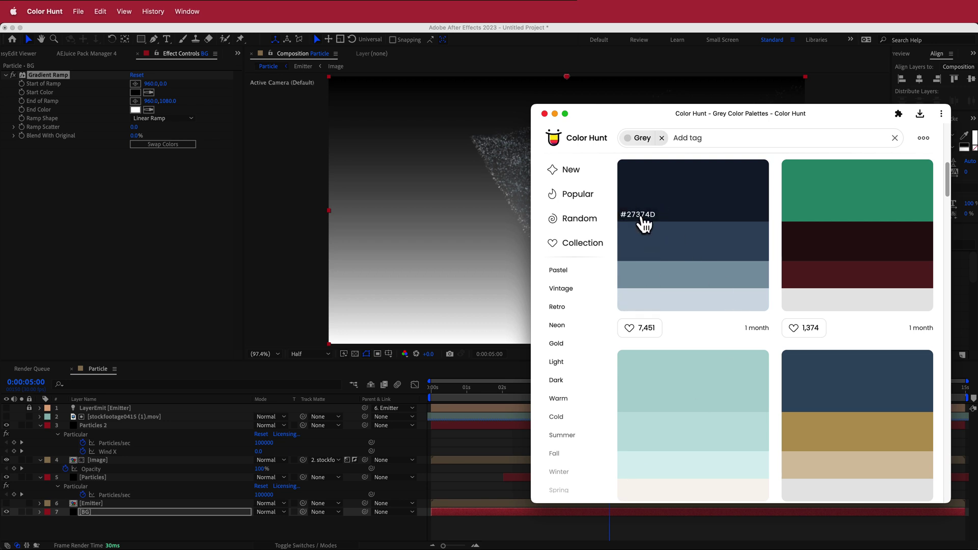
left_click(136, 111)
type("27374D")
left_click(261, 197)
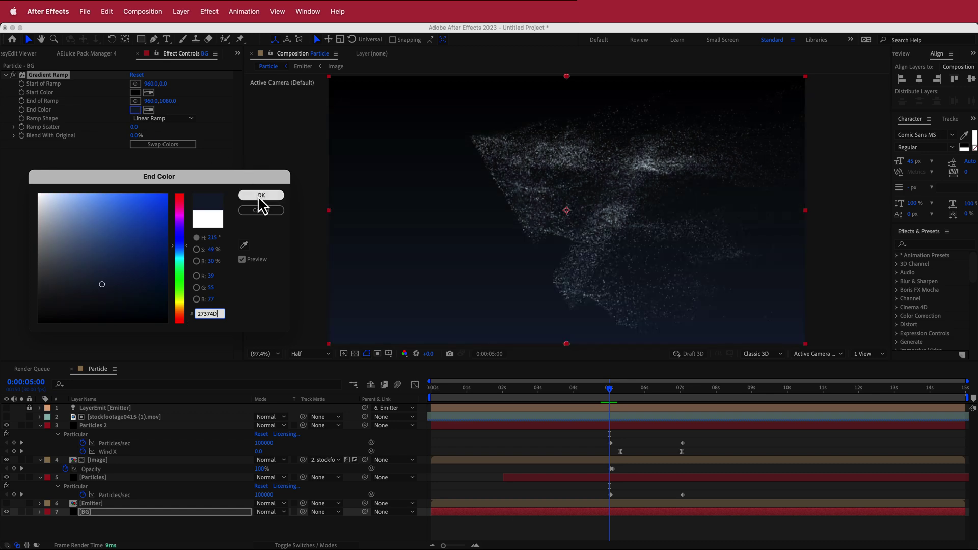
Change the BG gradient's shape to Radial Ramp and swap its start and end colors.
left_click(170, 119)
left_click(172, 142)
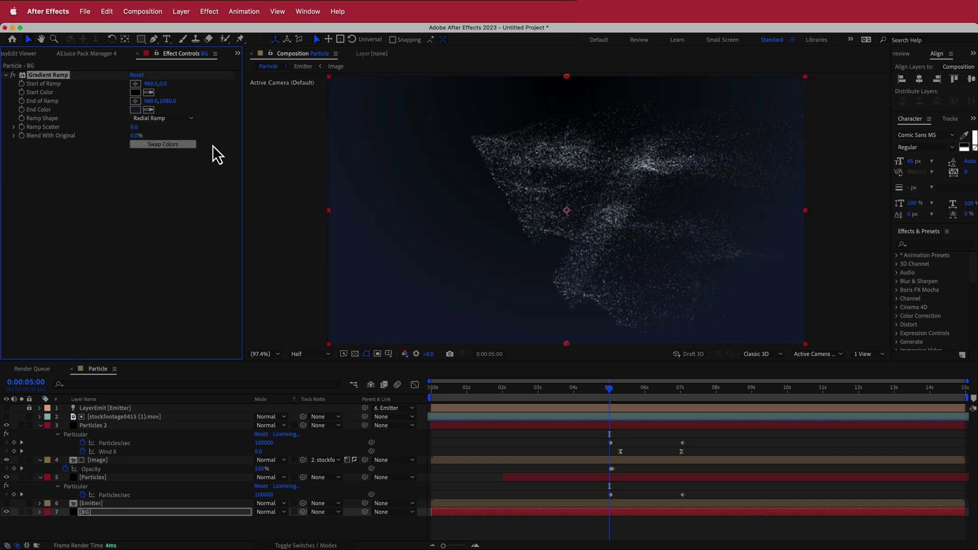
key("comma")
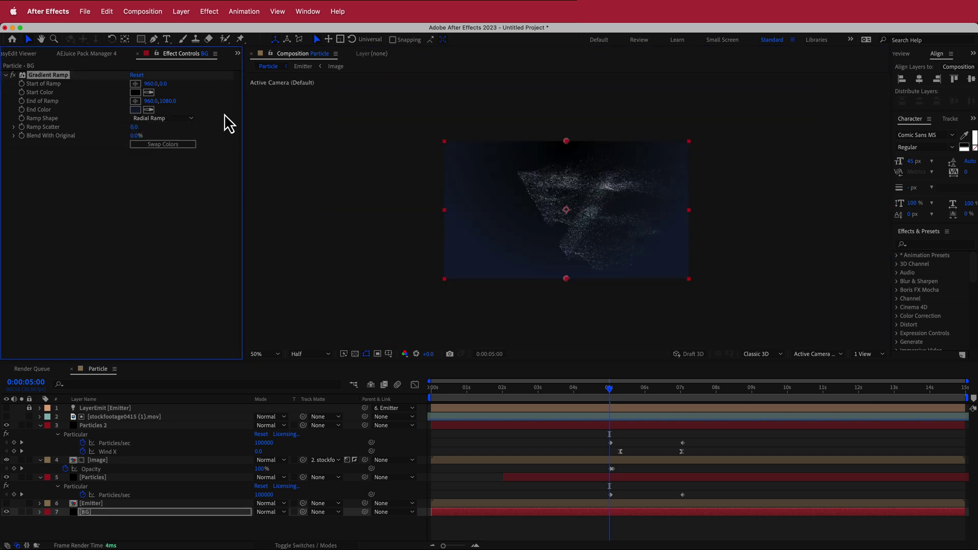
left_click(163, 145)
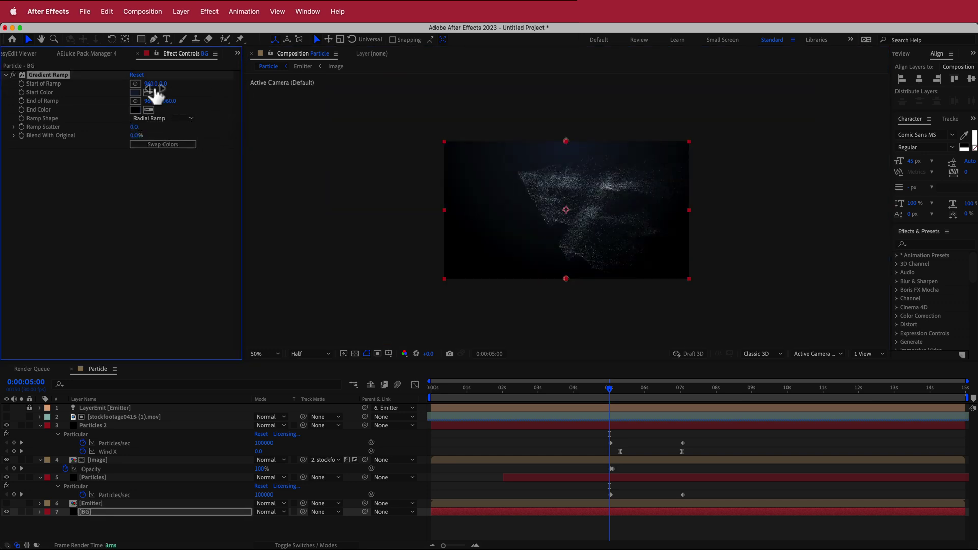
Place the gradient's start at the frame centre (960, 540) and its end below the frame at about 968, 1484.
left_click(135, 84)
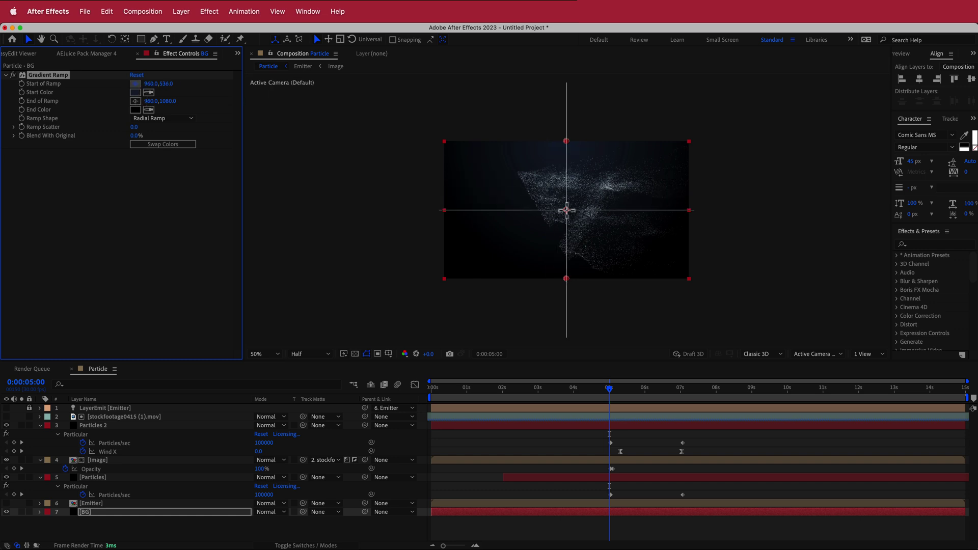
left_click(567, 211)
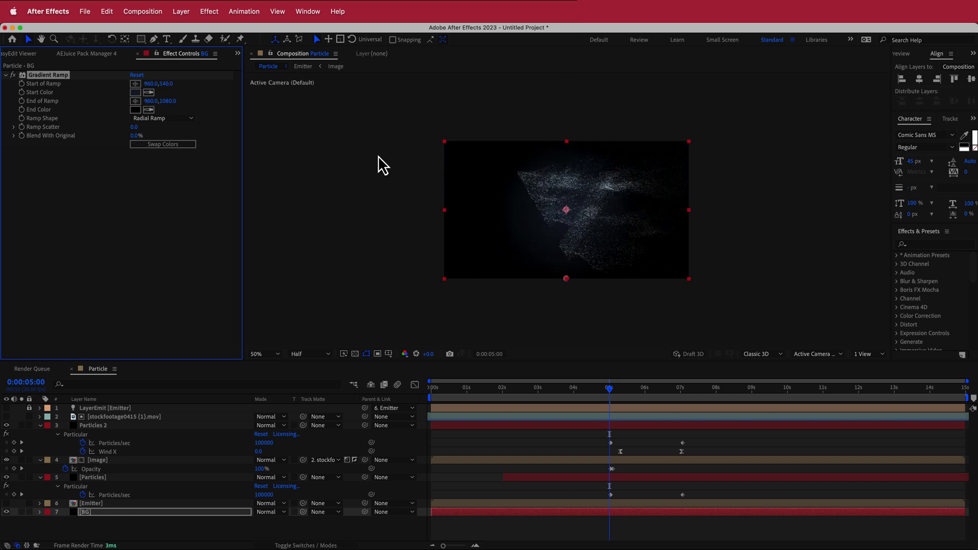
left_click(135, 101)
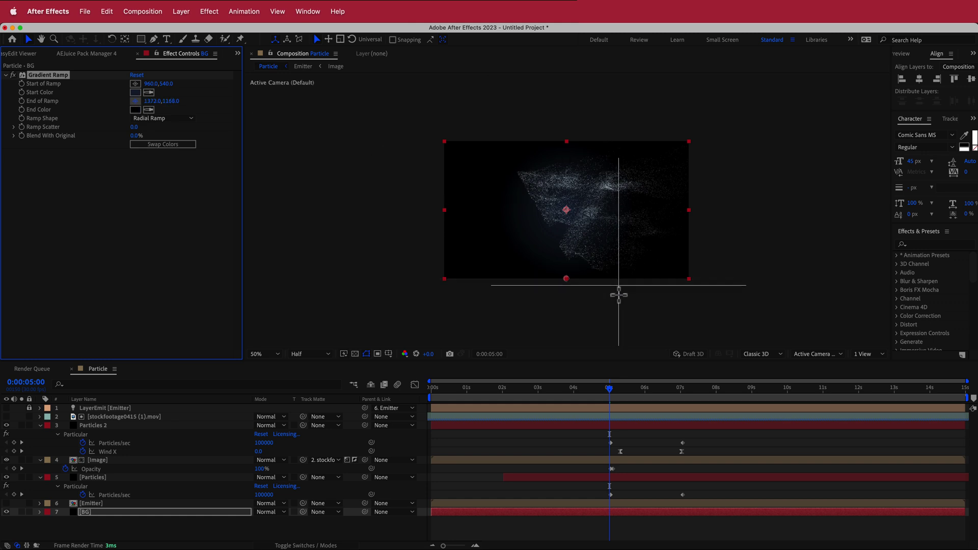
left_click(567, 321)
mouse_move(568, 323)
left_mouse_down()
mouse_move(571, 347)
mouse_move(568, 332)
left_mouse_up()
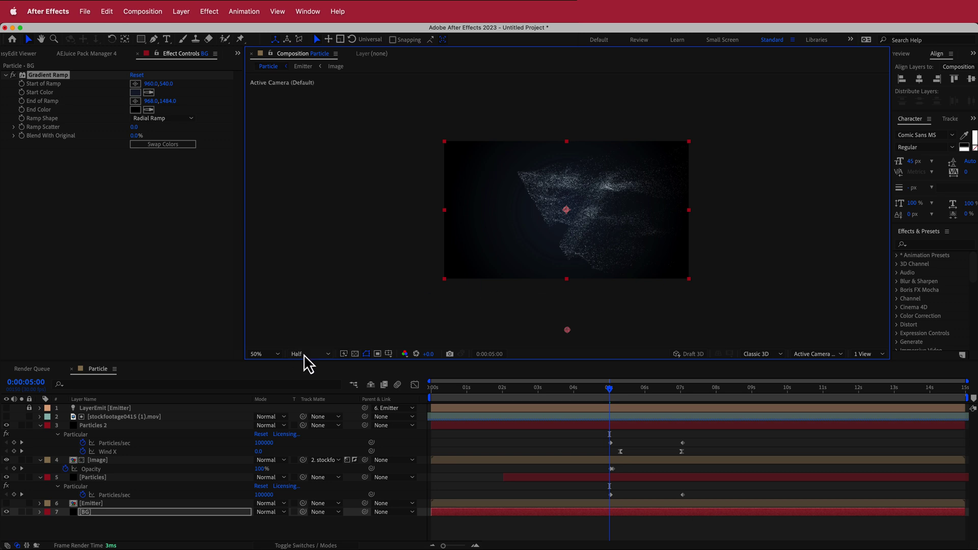
Fit the composition preview to the viewer and set its resolution to Full.
left_click(269, 356)
left_click(273, 387)
left_click(316, 356)
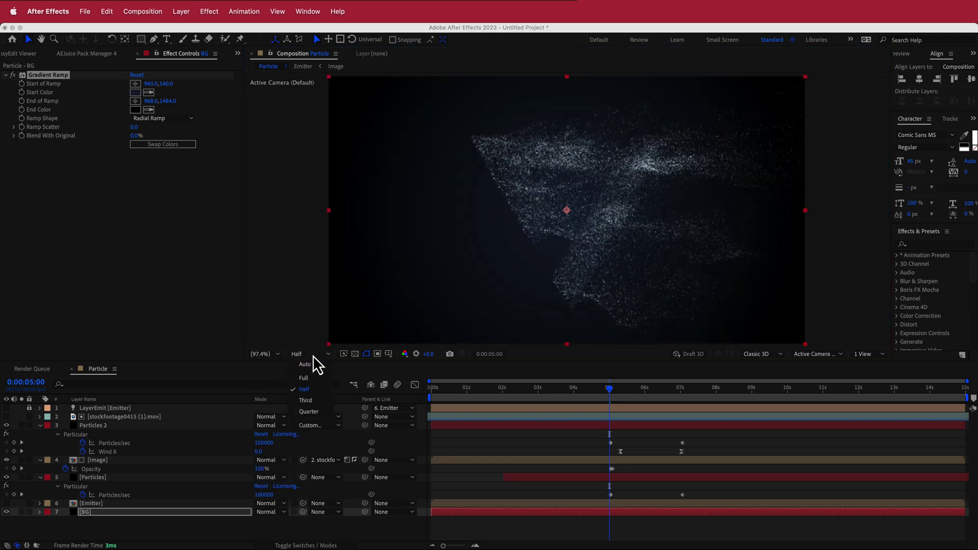
left_click(305, 378)
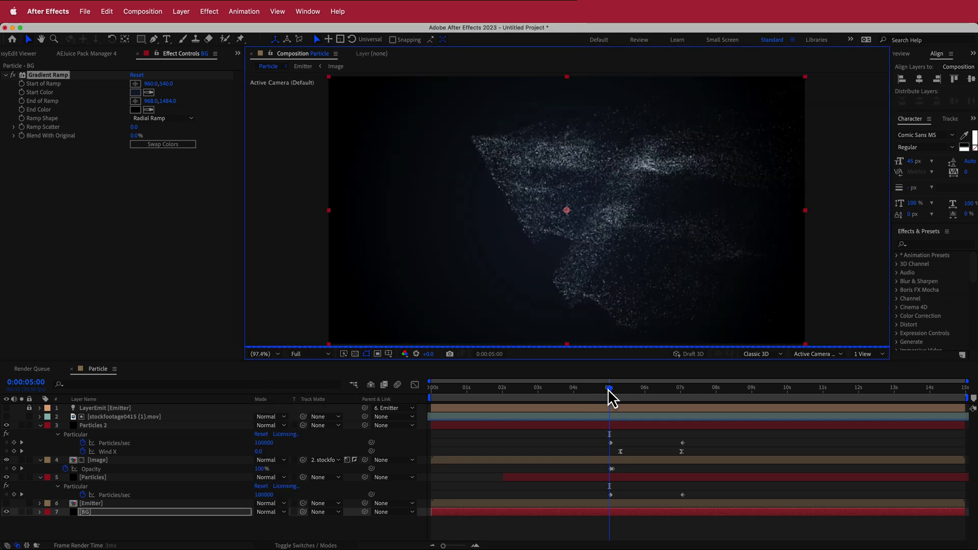
Create an adjustment layer in the Particle composition and apply the Noise effect to it.
right_click(352, 409)
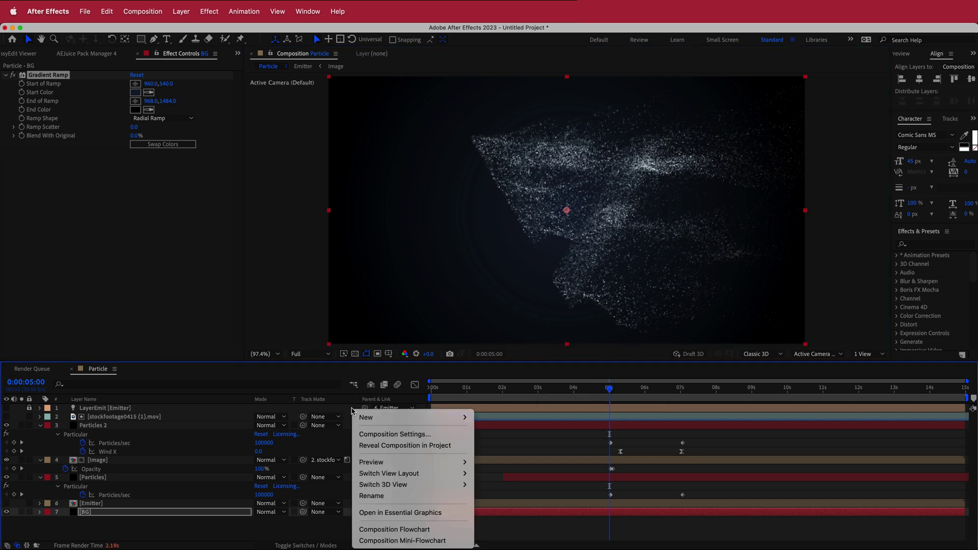
mouse_move(381, 418)
left_click(509, 501)
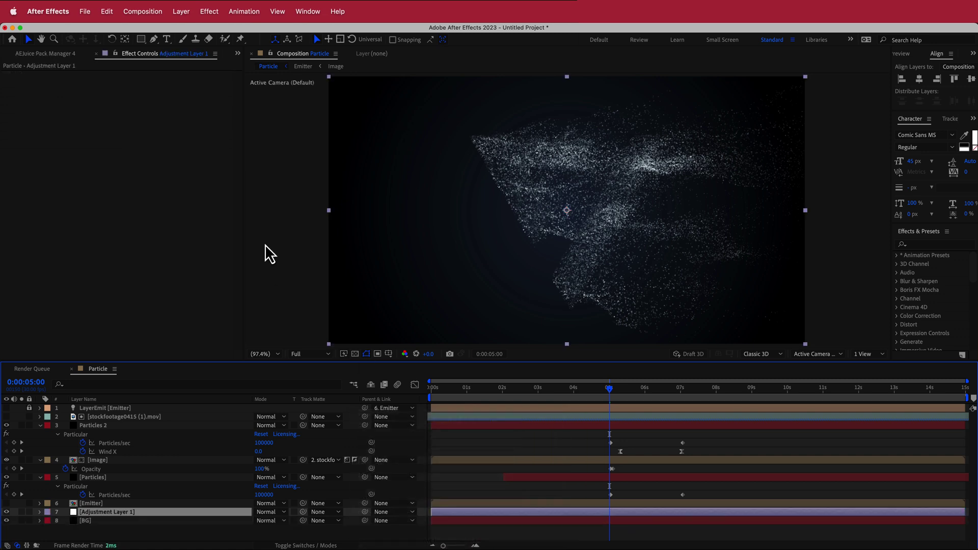
key("ctrl+space")
type("nois")
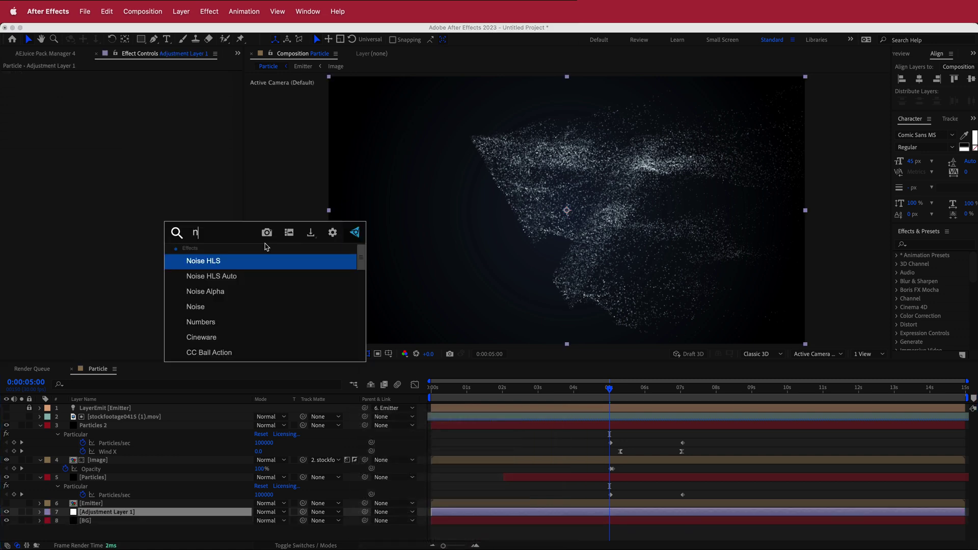
key("Down")
key("Down")
key("Down")
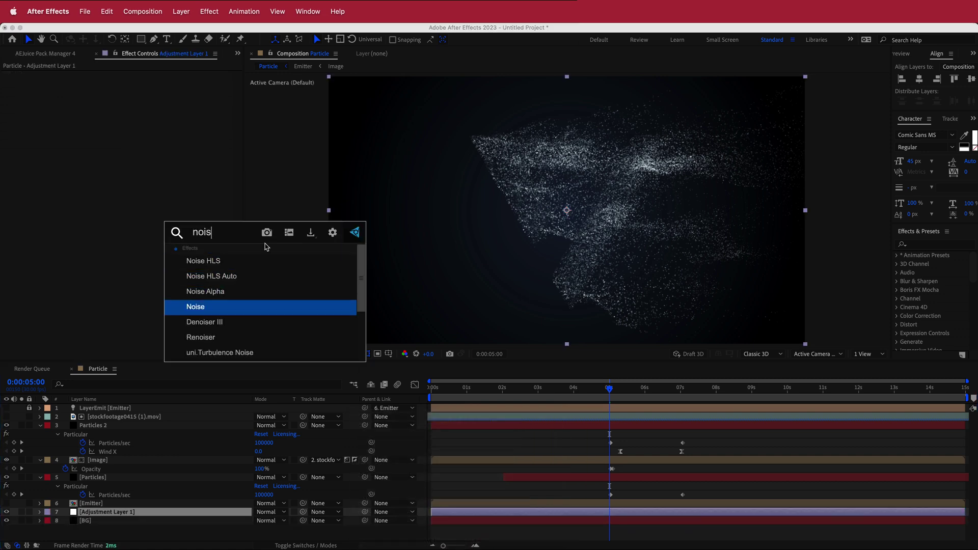
key("Return")
Set the Amount of Noise to 8% and move Adjustment Layer 1 above all other layers, checking the result at 0:00:02:21.
left_click(135, 83)
type("8")
key("Return")
left_click_drag(128, 515, 122, 415)
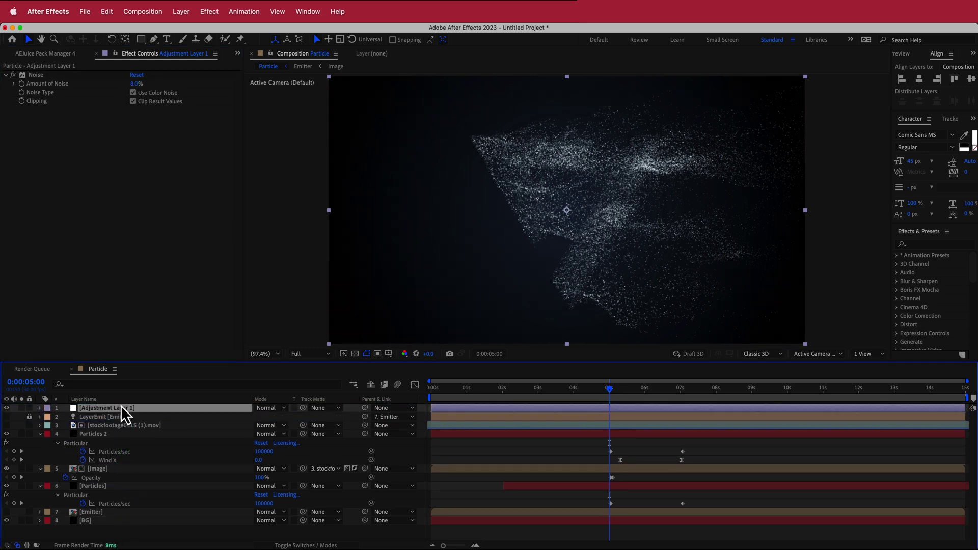
left_click_drag(609, 390, 528, 396)
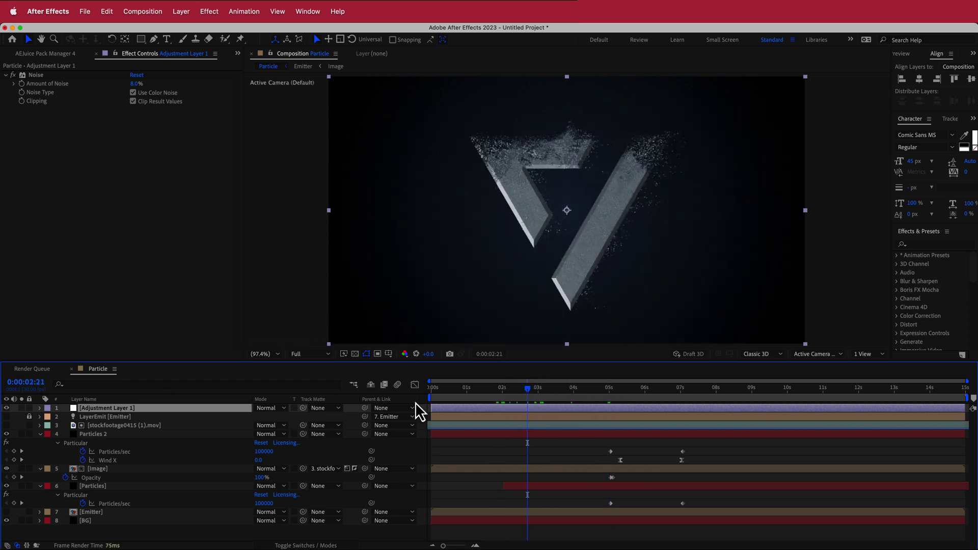
Apply a Drop Shadow effect to the Image layer with Distance 13 and check it at 0:00:02:07.
left_click(115, 469)
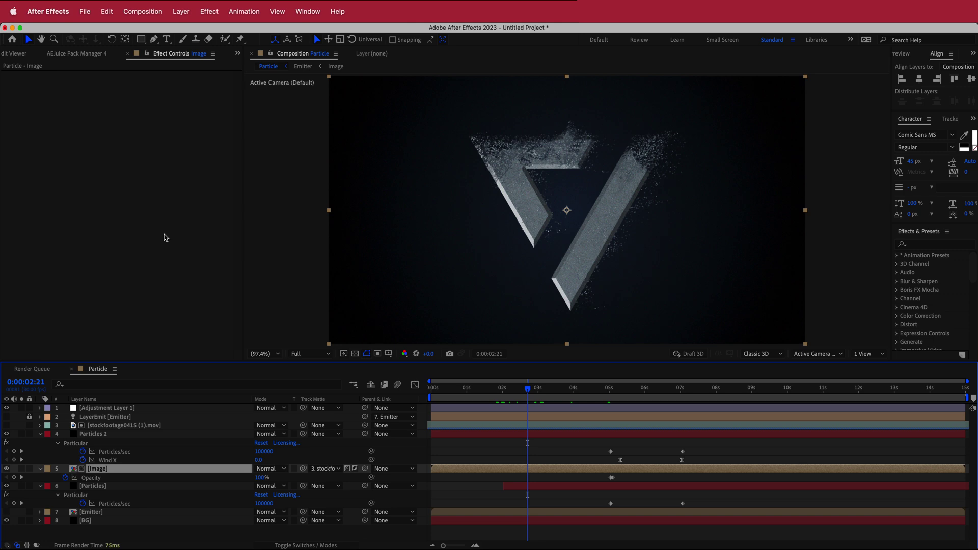
key("ctrl+space")
type("drop")
key("Return")
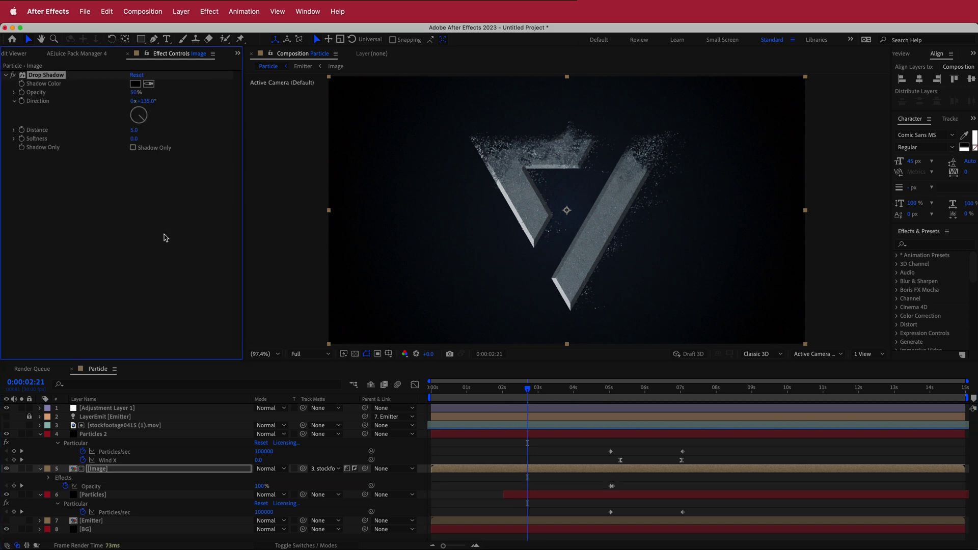
left_click_drag(137, 131, 137, 131)
mouse_move(528, 391)
left_mouse_down()
mouse_move(591, 386)
mouse_move(511, 388)
left_mouse_up()
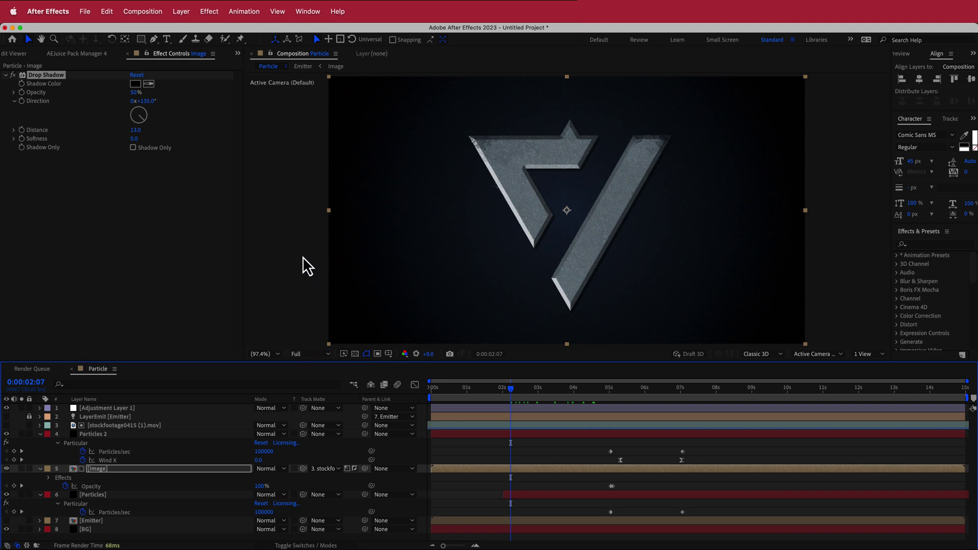
Apply a Glow effect to the Image layer with Threshold 83.9%, Radius 40 and Intensity 0.5, checking it at 0:00:02:00.
key("ctrl+space")
type("glow")
key("Return")
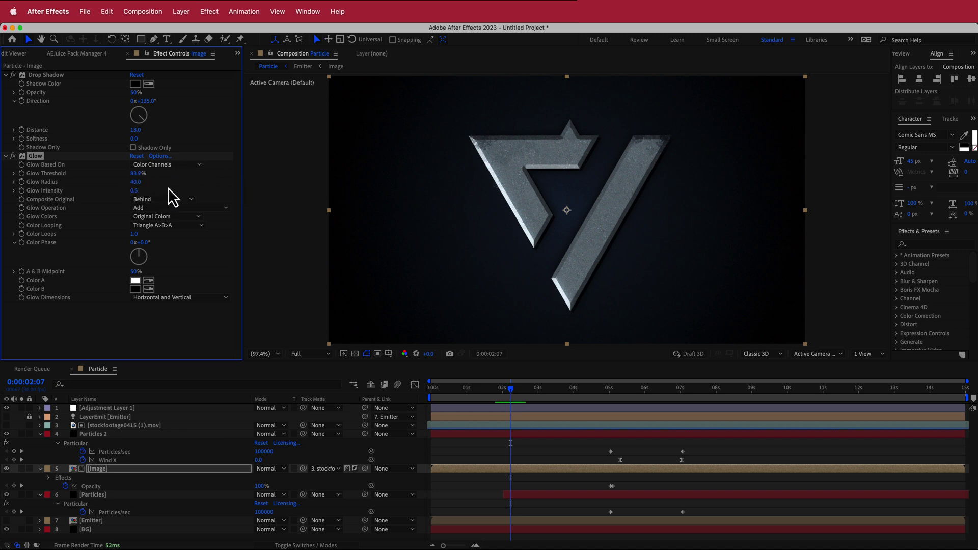
mouse_move(507, 390)
left_mouse_down()
mouse_move(616, 392)
mouse_move(496, 385)
mouse_move(694, 393)
mouse_move(503, 391)
left_mouse_up()
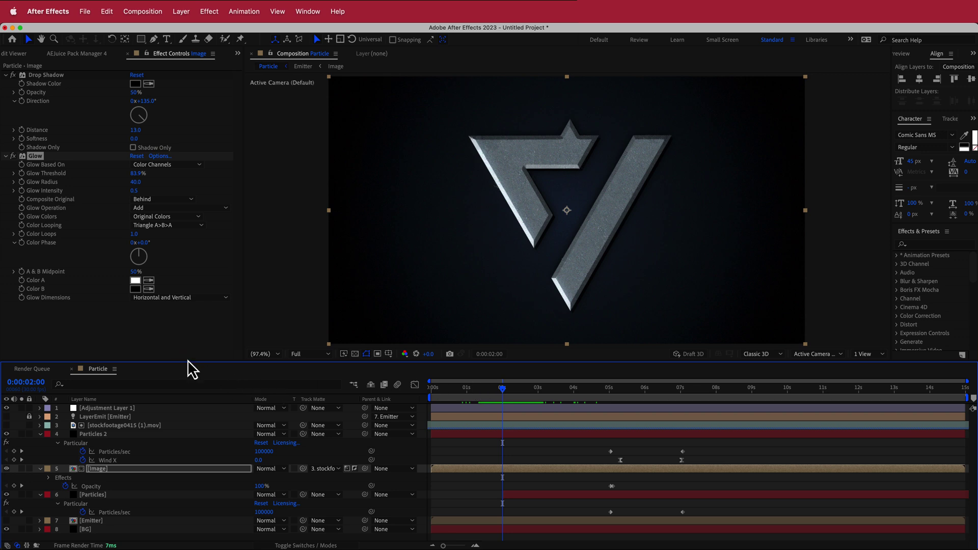
Set the Drop Shadow's Opacity to 30%, readjust it once more and review the animation up to about four seconds.
left_click(134, 92)
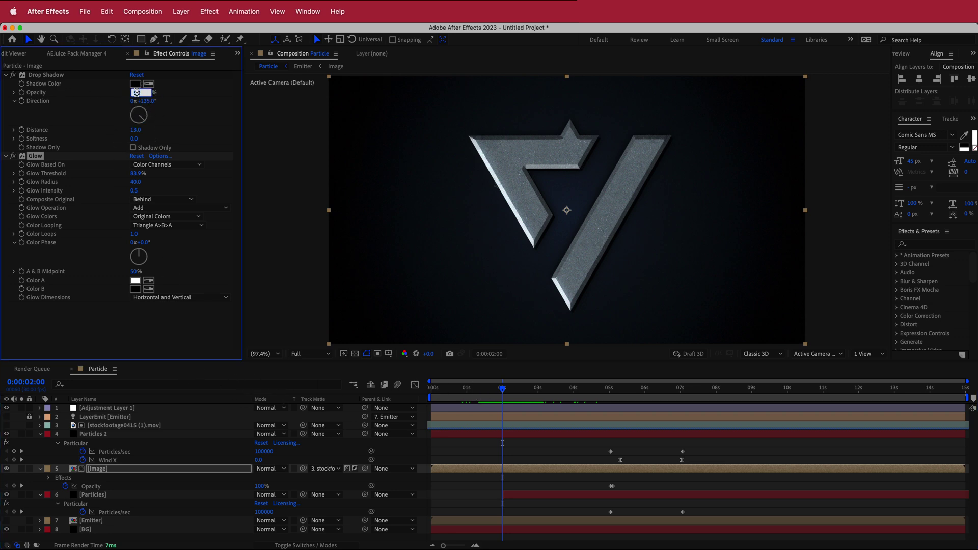
key("Return")
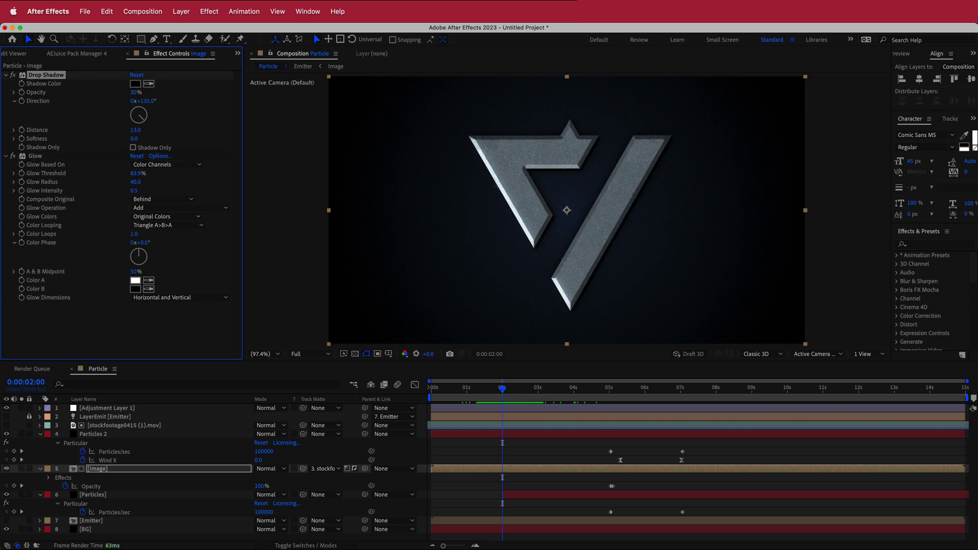
left_click(135, 92)
key("Return")
left_click_drag(502, 389, 576, 397)
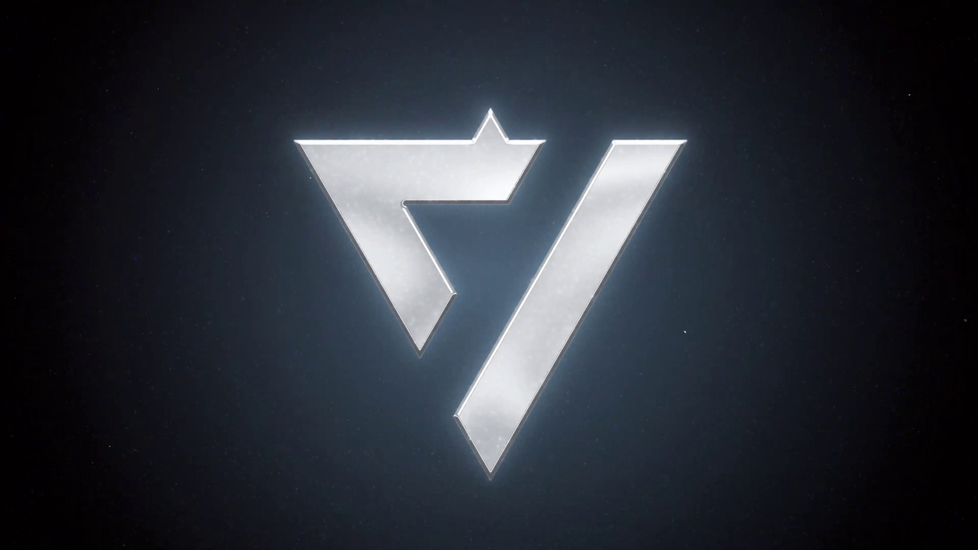